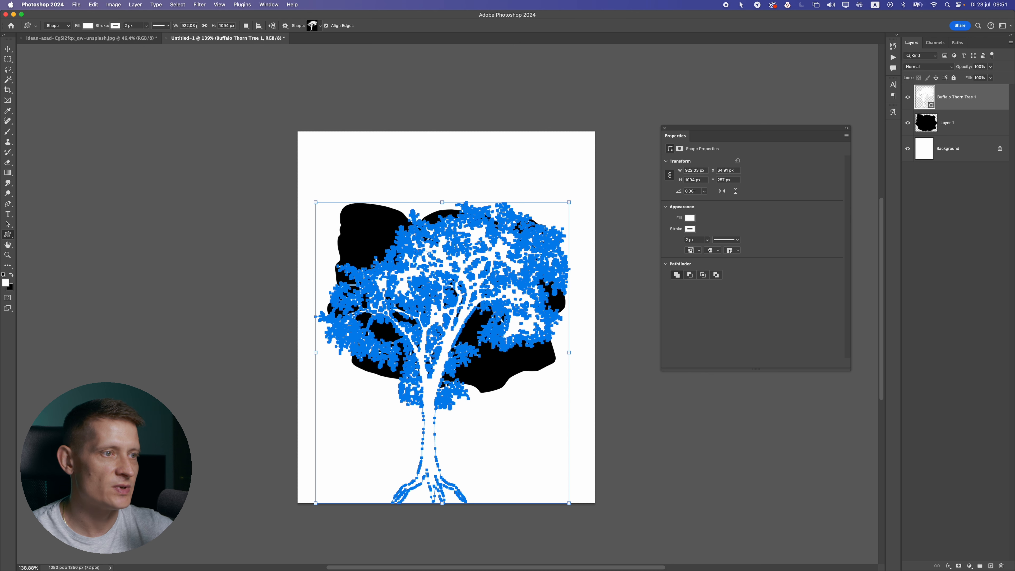
# - Merge the Buffalo Thorn Tree 1 shape layer with the black blob on Layer 1 into one pixel layer
pyautogui.click(8, 49)
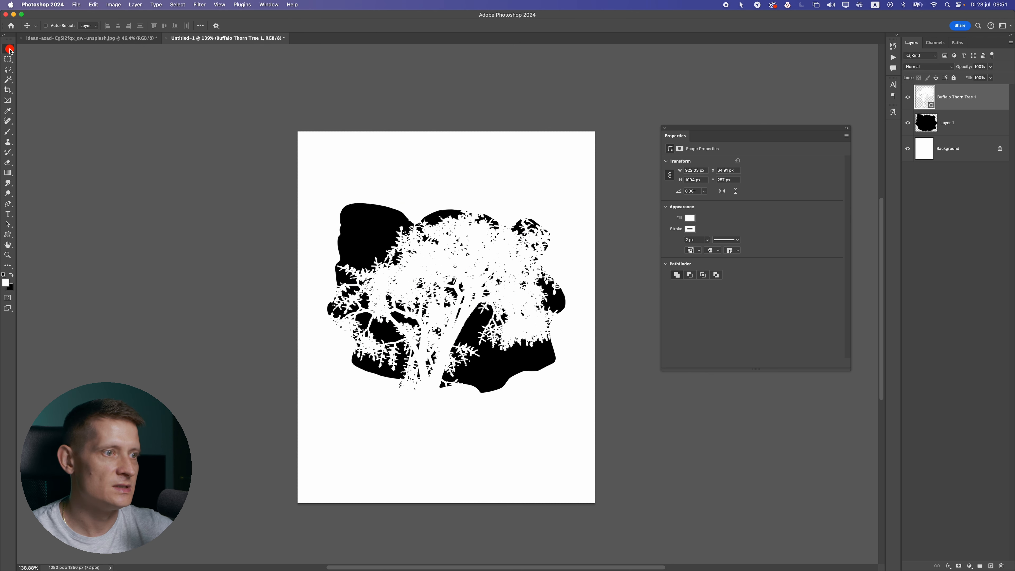
pyautogui.scroll(-1, 494, 287)
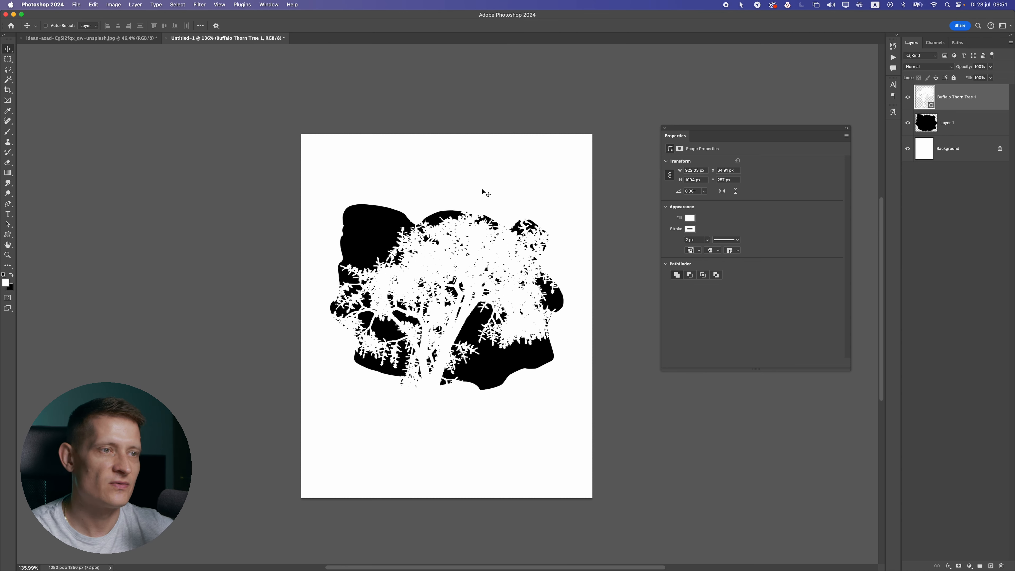
pyautogui.keyDown('shift'); pyautogui.click(961, 125); pyautogui.keyUp('shift')
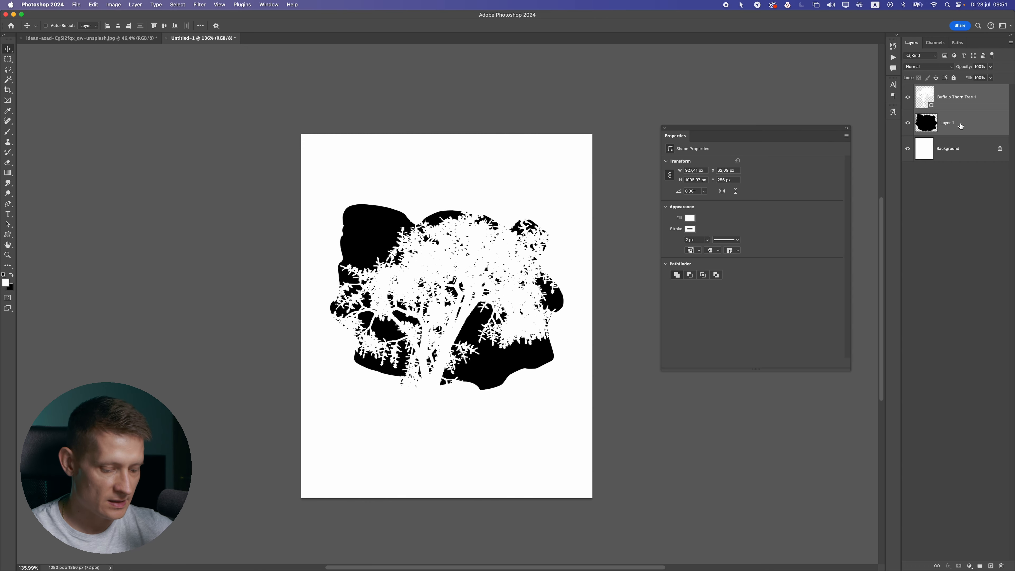
pyautogui.press('super+e')
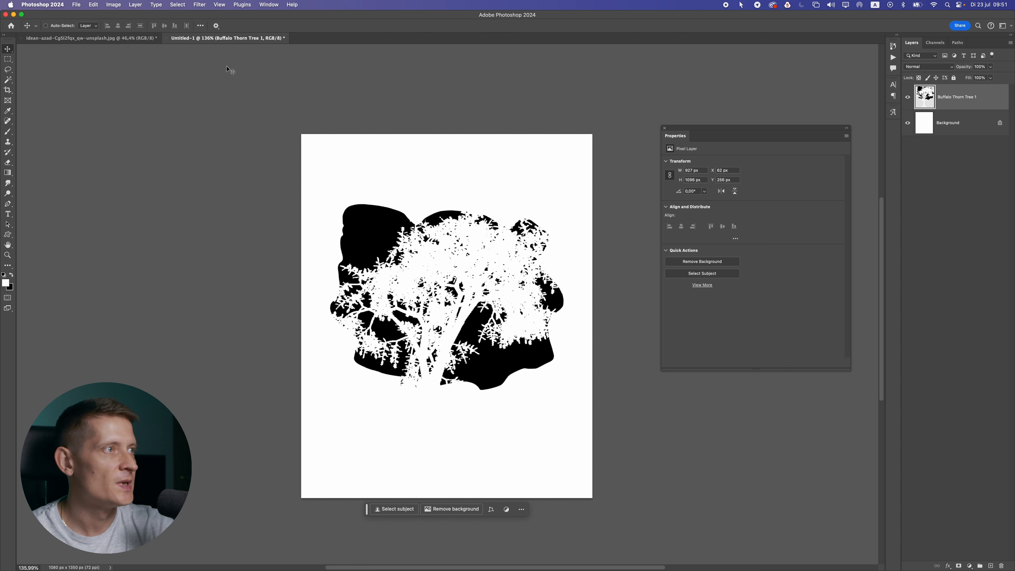
# - Soften the merged tree layer with a Gaussian Blur of 5.0 pixels radius
pyautogui.click(205, 6)
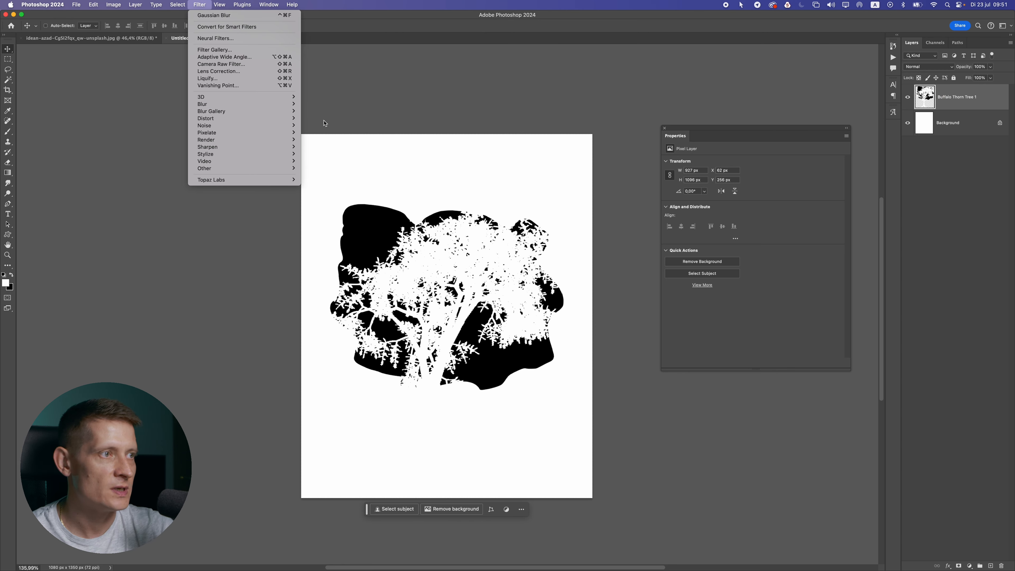
pyautogui.moveTo(288, 105)
pyautogui.click(325, 133)
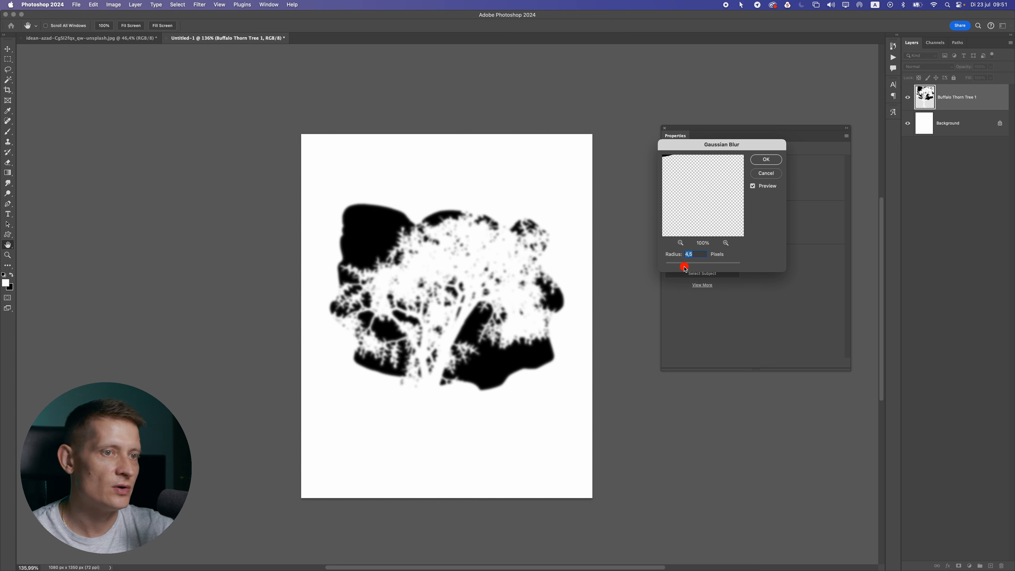
pyautogui.moveTo(684, 267); pyautogui.dragTo(682, 267)
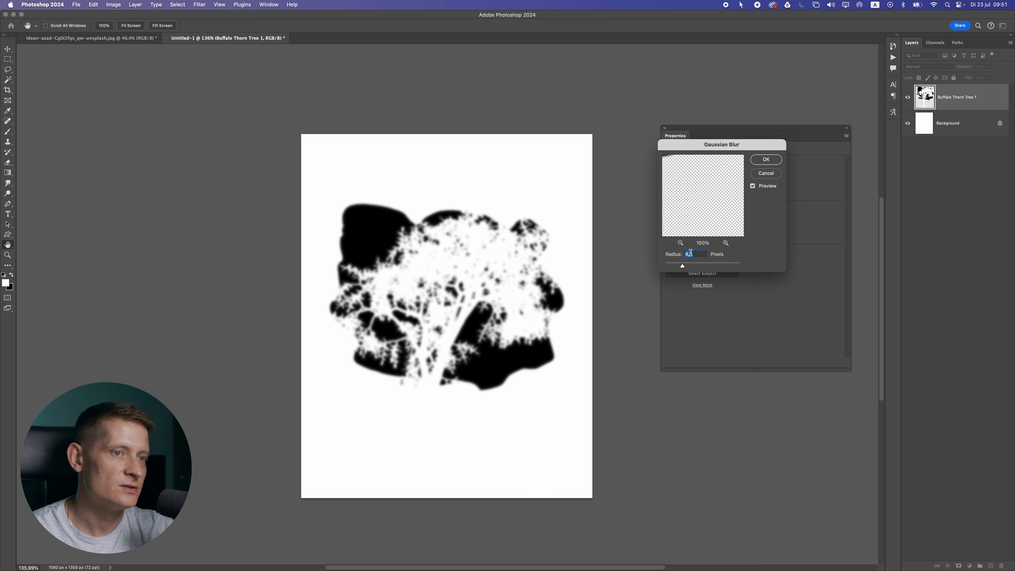
pyautogui.click(770, 161)
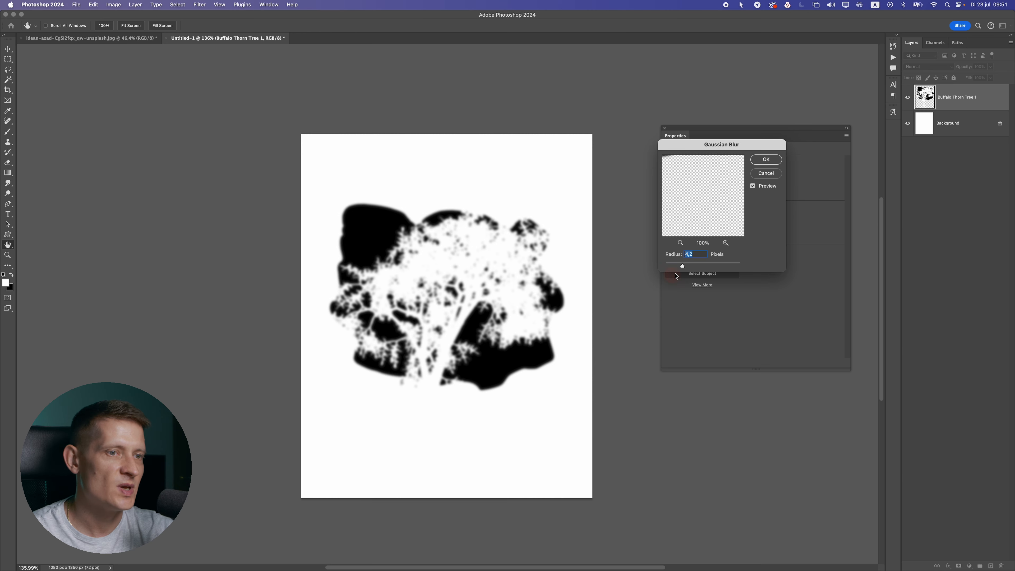
pyautogui.moveTo(682, 268); pyautogui.dragTo(684, 267)
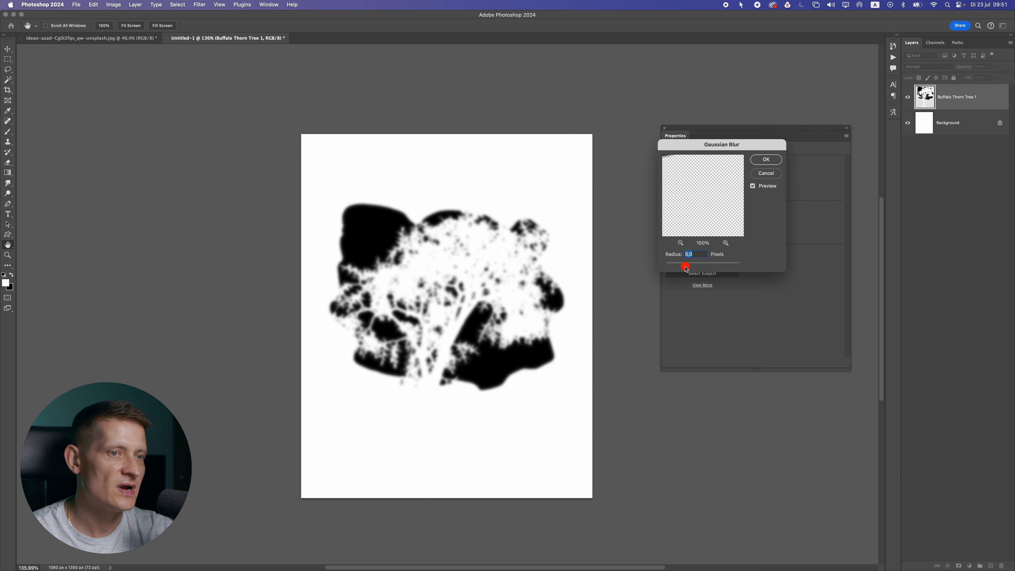
pyautogui.click(767, 160)
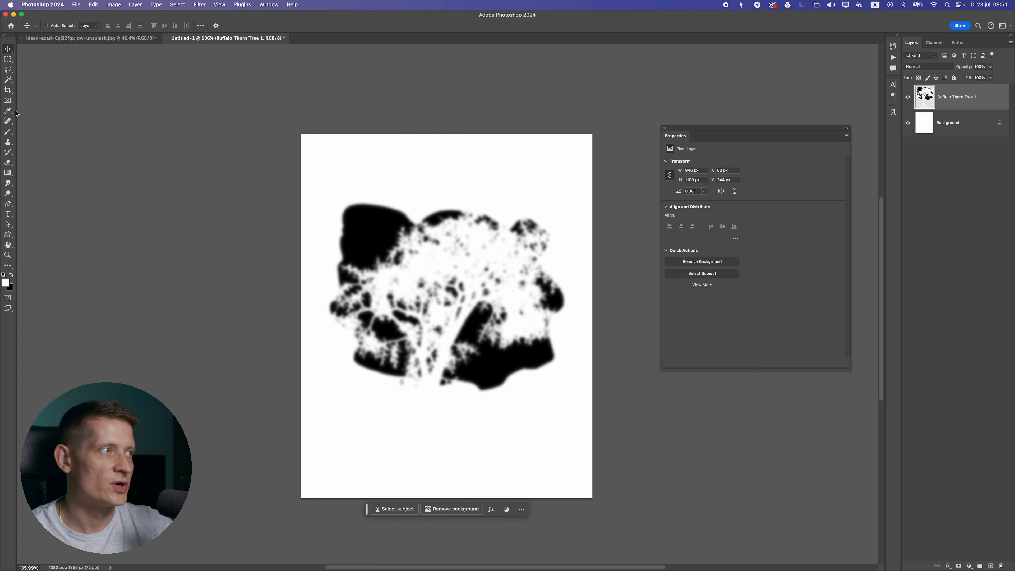
# - Select a rectangular area enclosing the whole blurred tree and black blob artwork with the Rectangular Marquee tool
pyautogui.click(9, 60)
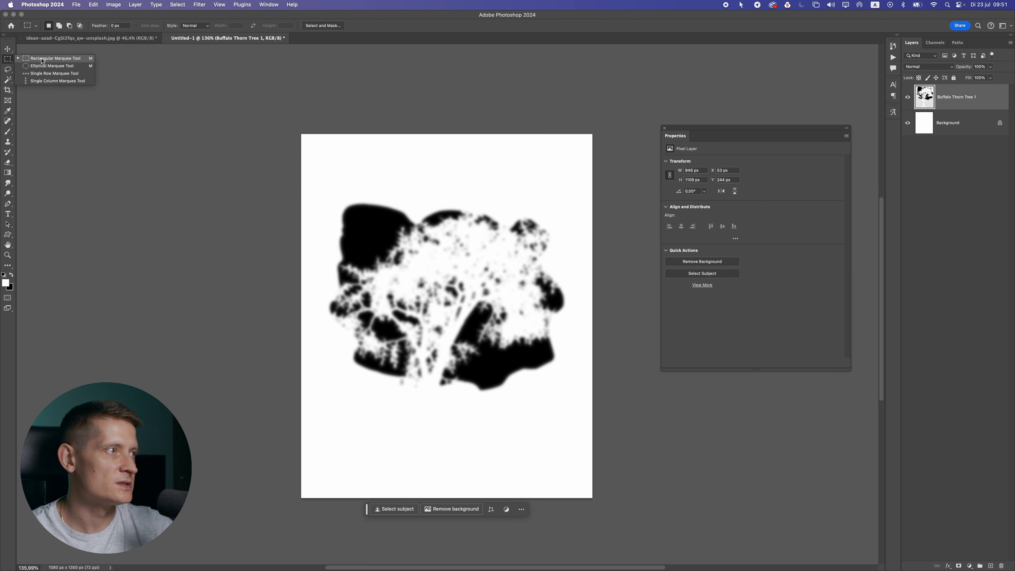
pyautogui.click(65, 65)
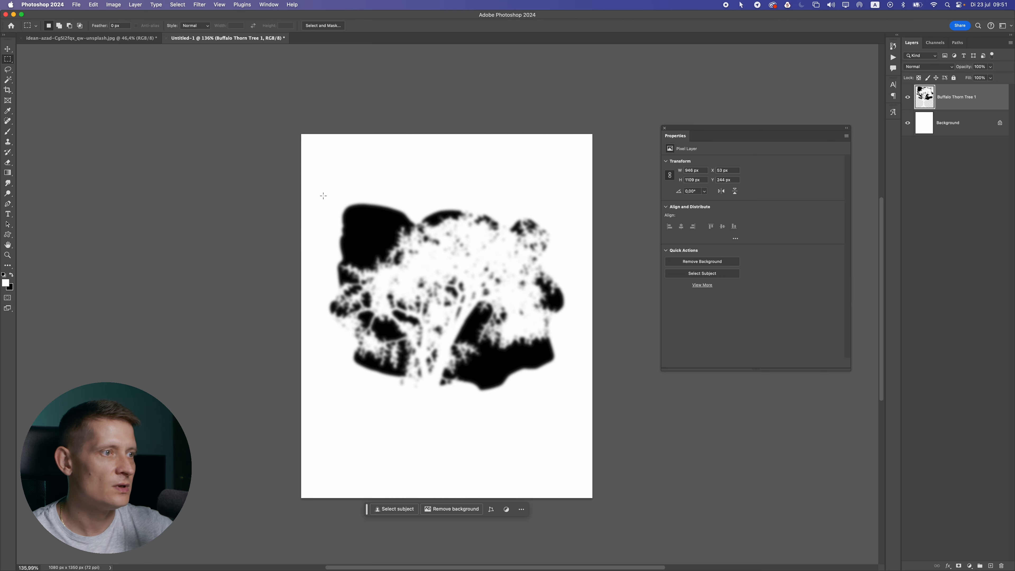
pyautogui.moveTo(320, 196); pyautogui.dragTo(571, 403)
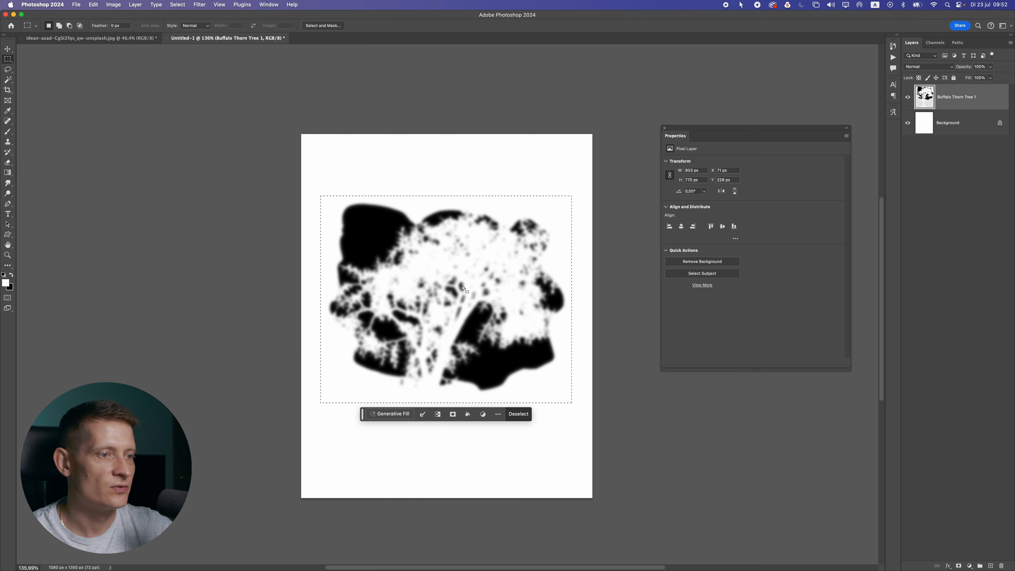
# - Define a brush preset from the selected artwork and name it "Eye Brush"
pyautogui.click(99, 5)
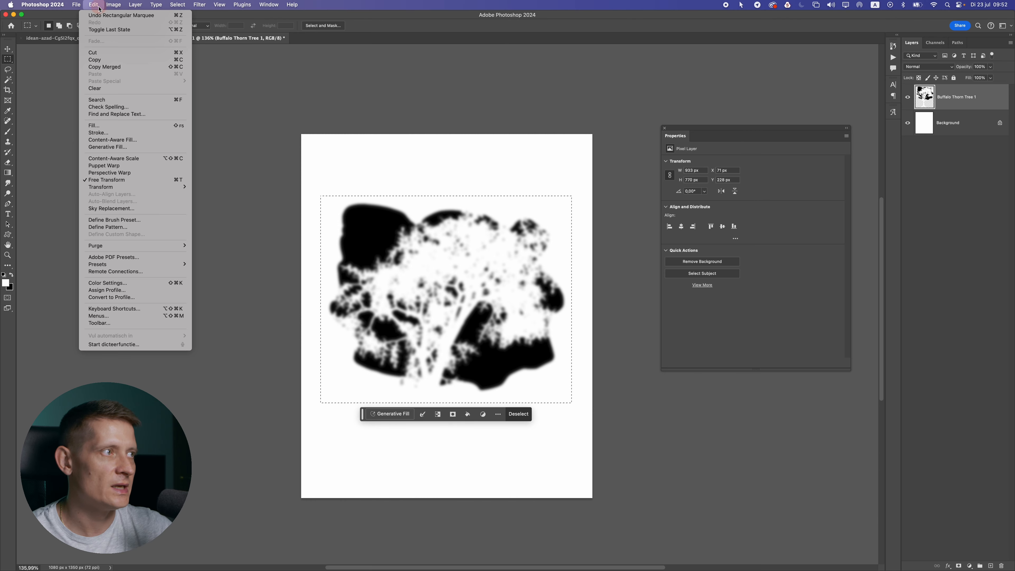
pyautogui.click(143, 220)
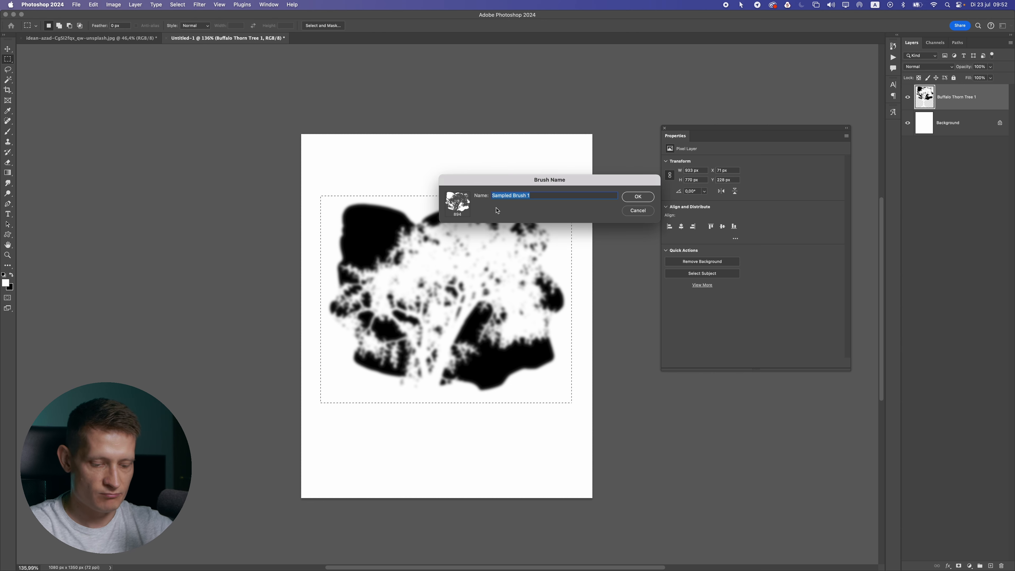
pyautogui.write('Brush')
pyautogui.press('BackSpace')
pyautogui.press('BackSpace')
pyautogui.press('BackSpace')
pyautogui.press('BackSpace')
pyautogui.press('BackSpace')
pyautogui.write('Eye Brush')
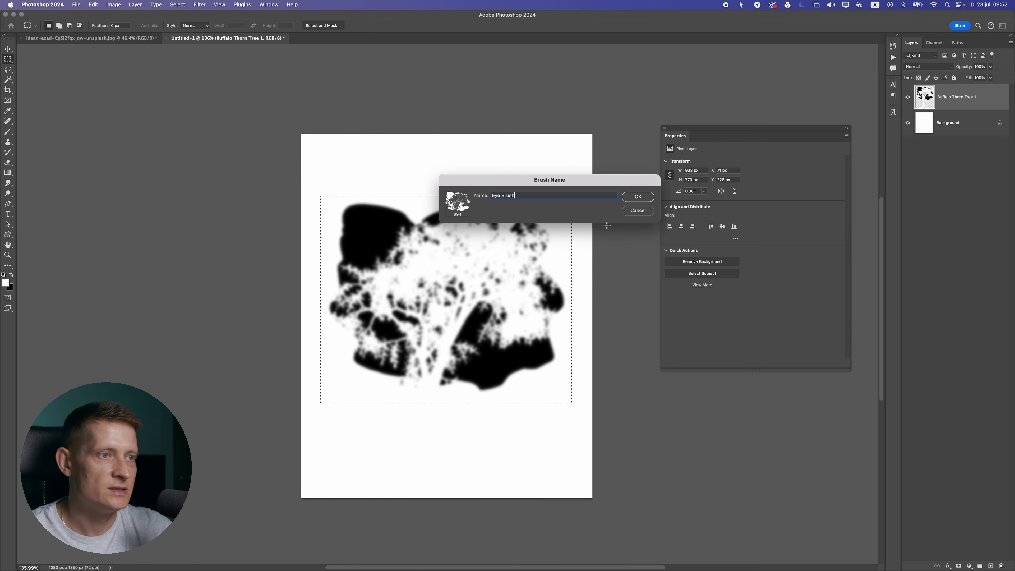
pyautogui.click(638, 198)
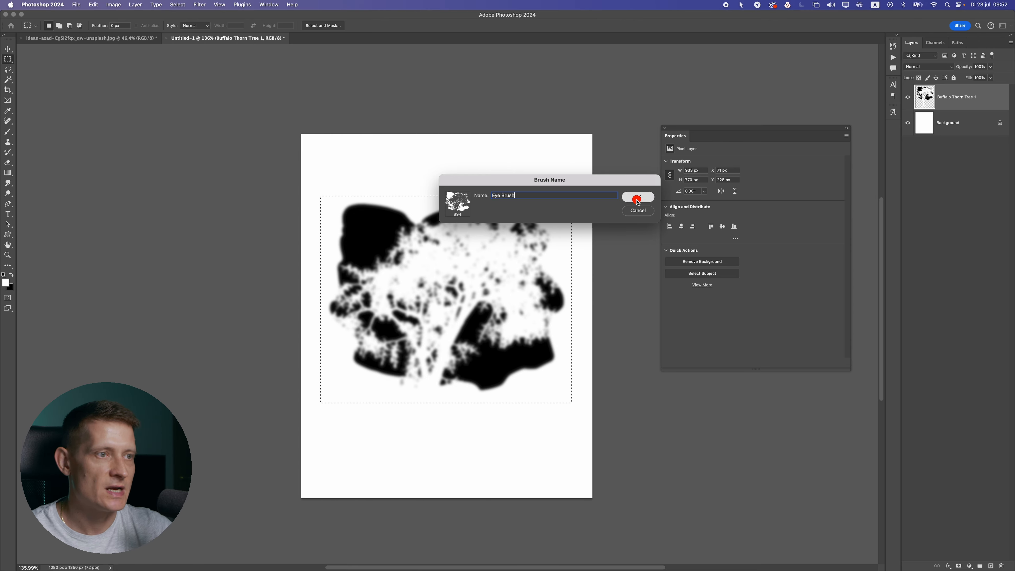
# - Activate the Brush tool with the Eye Brush preset and switch to the coyote photo document
pyautogui.press('b')
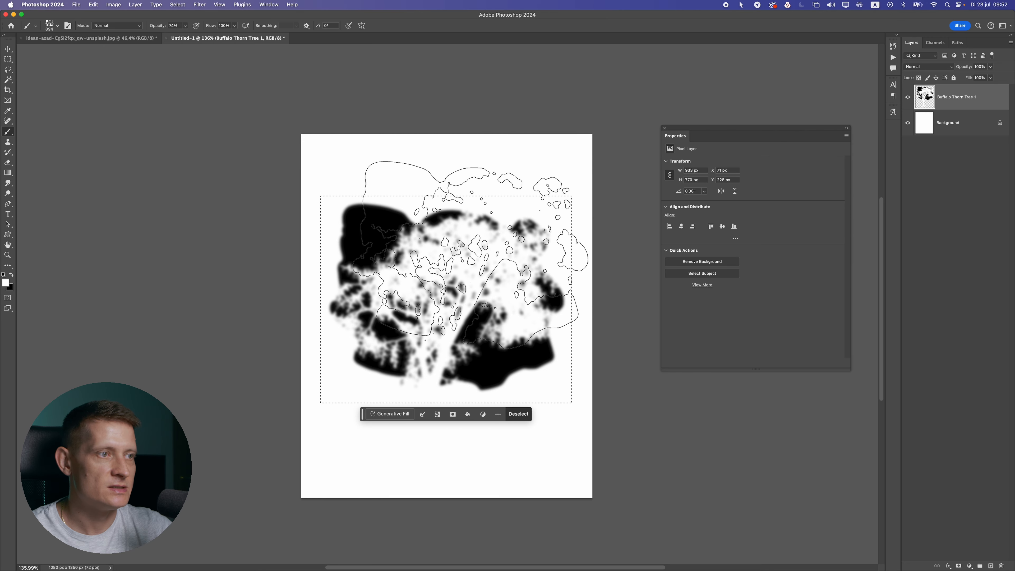
pyautogui.click(449, 246)
pyautogui.press('super+z')
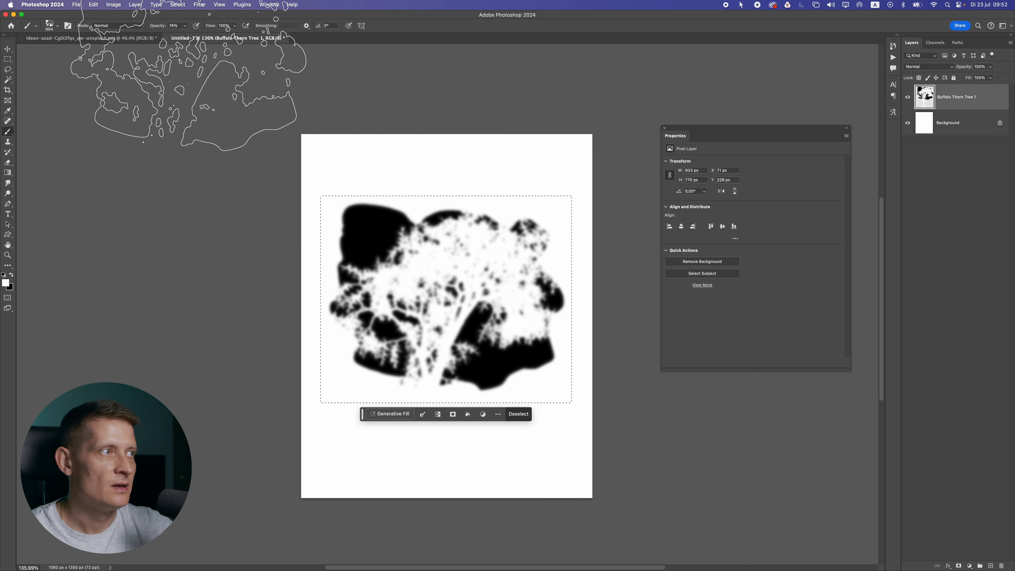
pyautogui.click(81, 38)
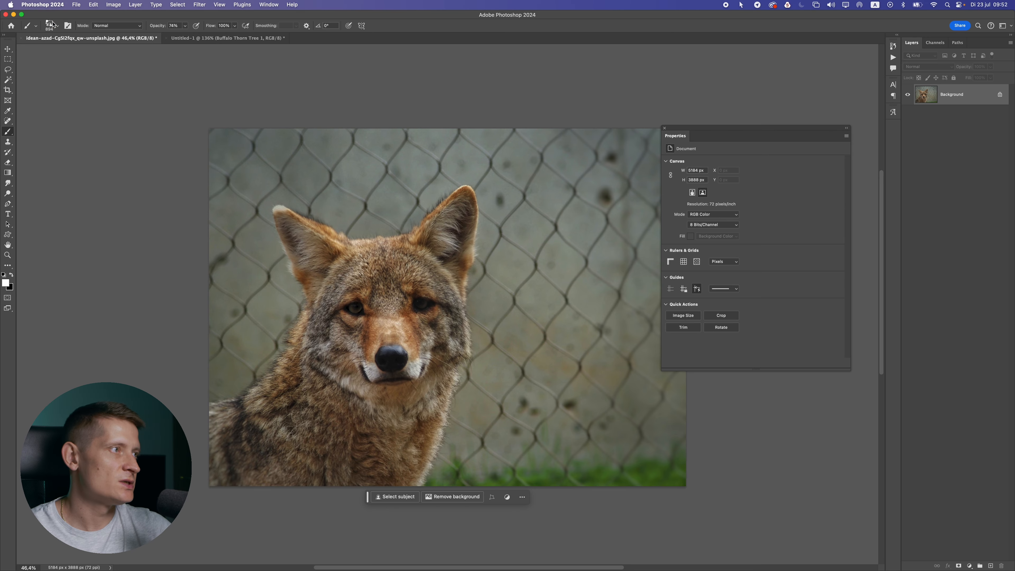
pyautogui.click(55, 26)
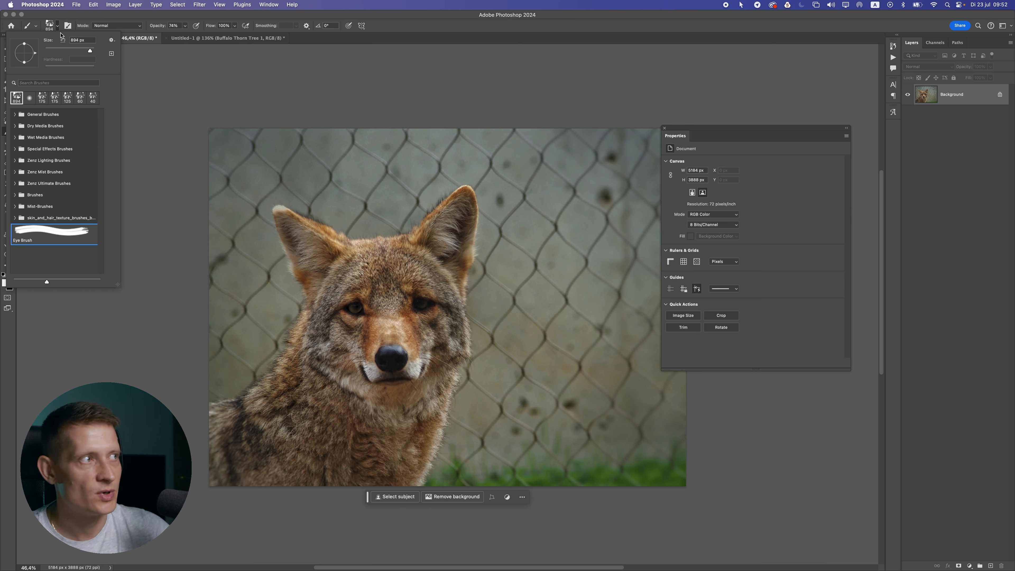
pyautogui.click(324, 17)
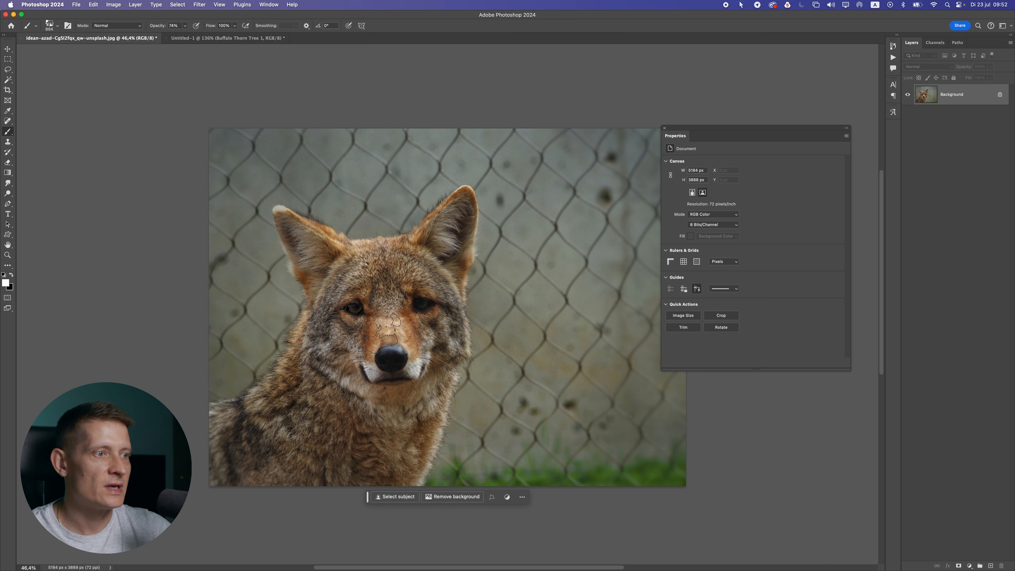
# - Add a new empty layer above the coyote photo for painting the eye reflections
pyautogui.scroll(5, 348, 307)
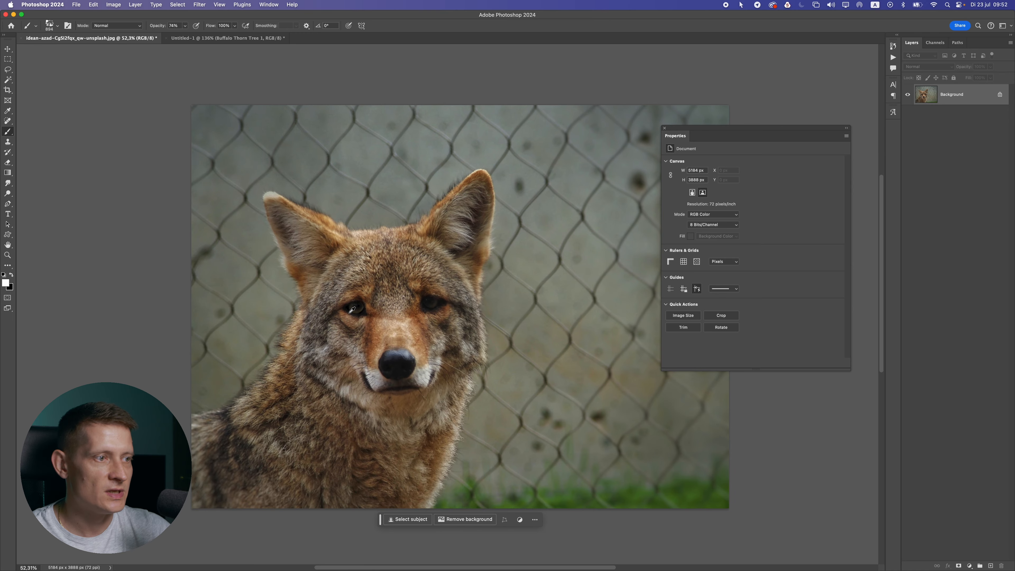
pyautogui.scroll(4, 367, 303)
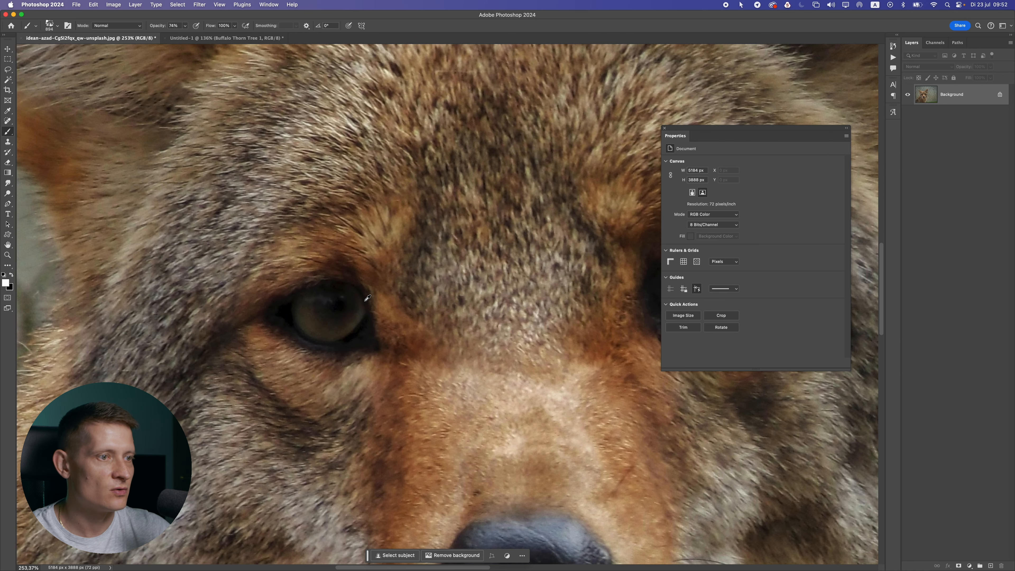
pyautogui.click(992, 565)
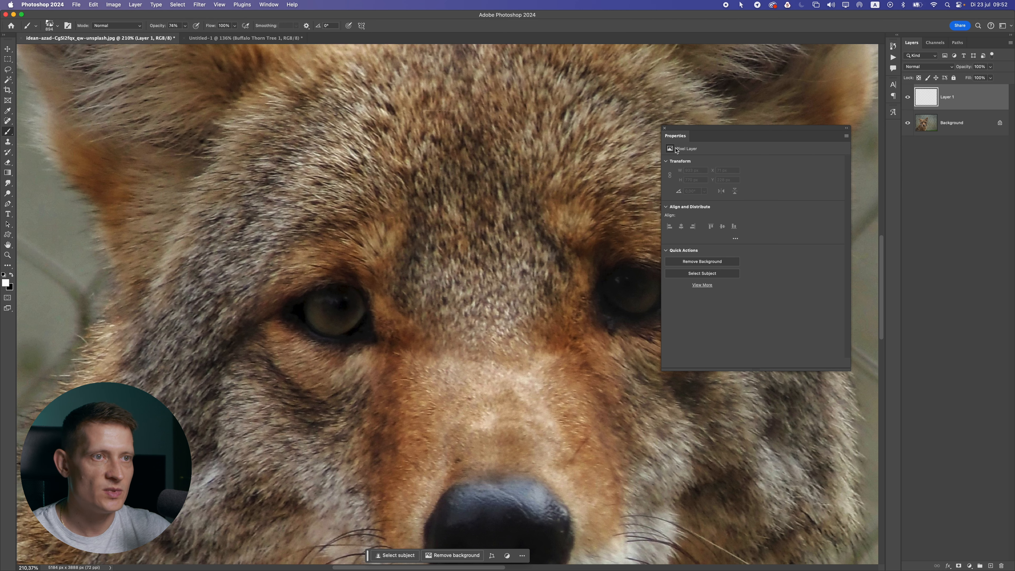
# - Close the floating Properties window and reduce the Eye Brush size to 200 px
pyautogui.click(665, 129)
pyautogui.scroll(-1, 430, 283)
pyautogui.press('[')
pyautogui.press('[')
pyautogui.press('[')
pyautogui.press('[')
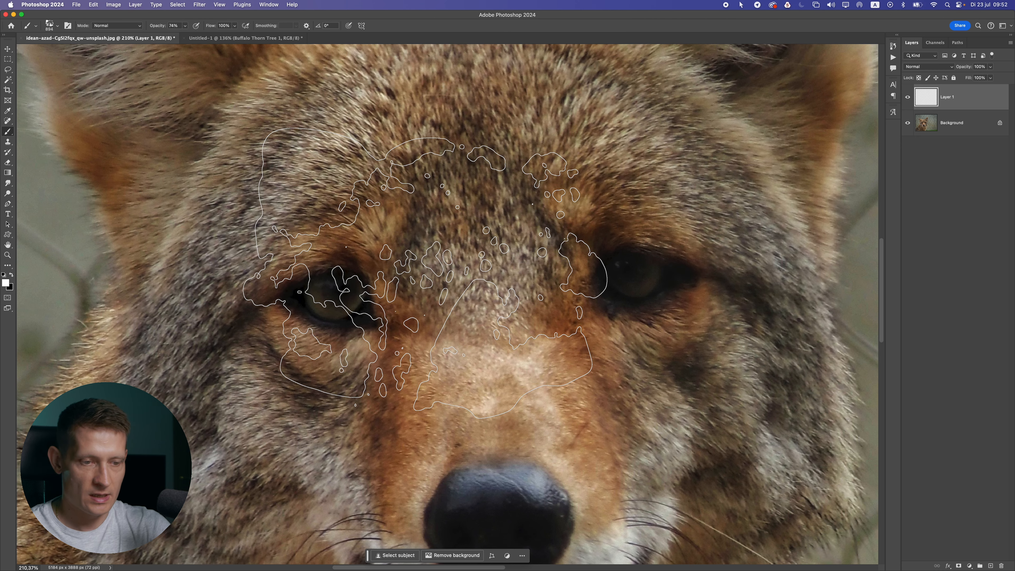
pyautogui.press('[')
pyautogui.press('[')
pyautogui.press('[')
pyautogui.press('[')
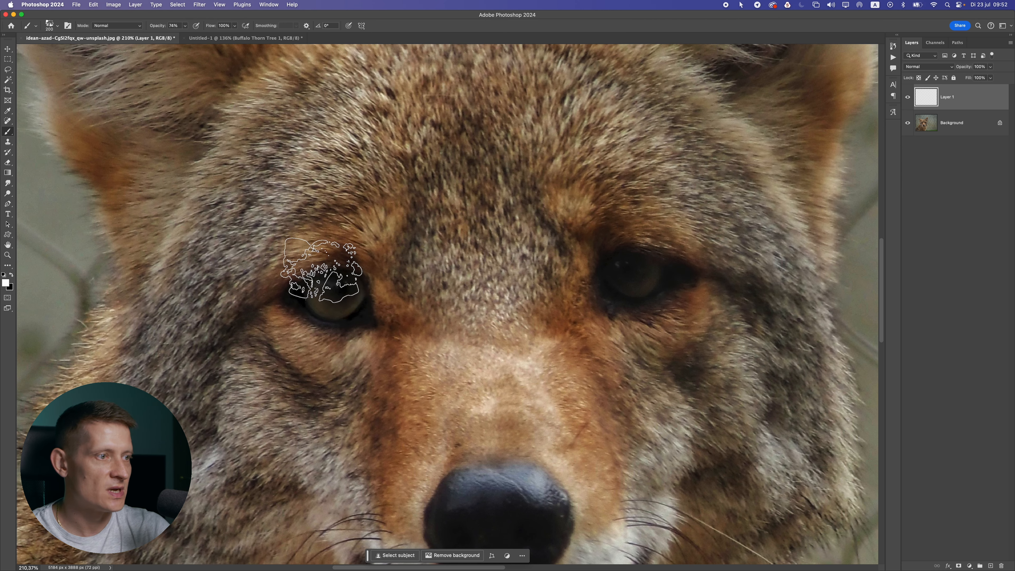
# - Set the foreground colour to a light cyan with a hue of 184° and return to the Brush tool
pyautogui.click(5, 282)
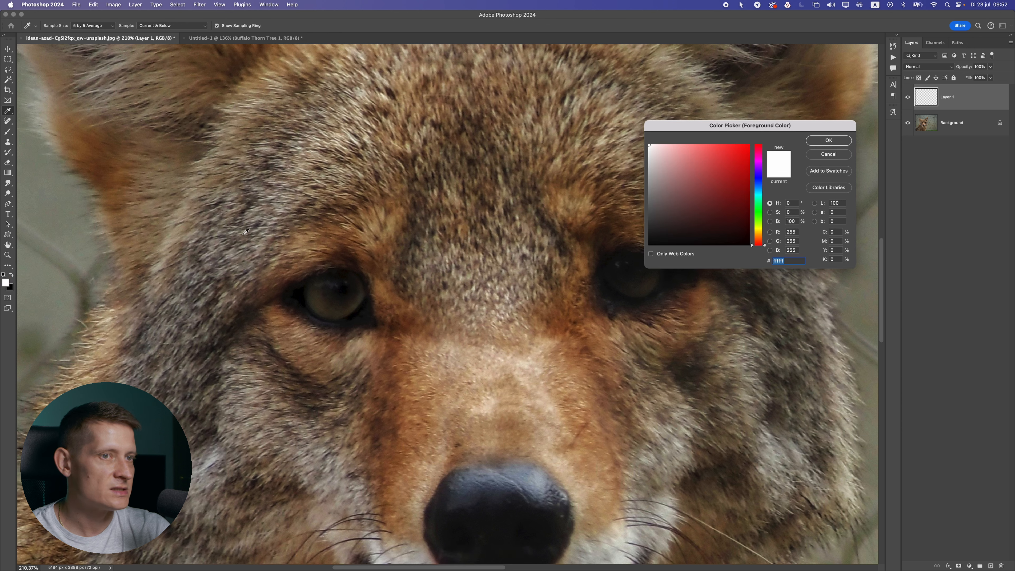
pyautogui.moveTo(696, 126); pyautogui.dragTo(498, 104)
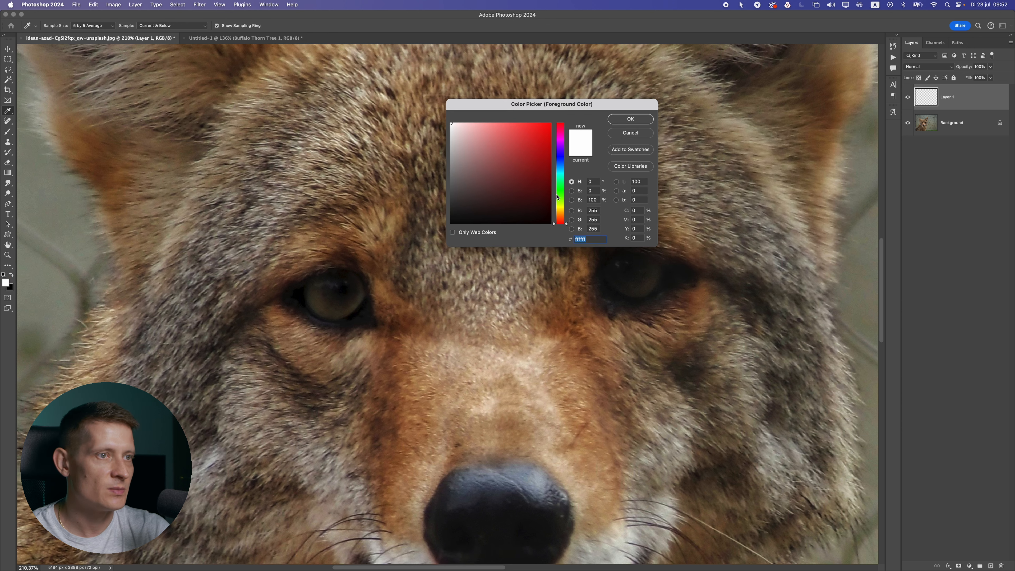
pyautogui.moveTo(557, 197); pyautogui.dragTo(559, 173)
pyautogui.click(483, 123)
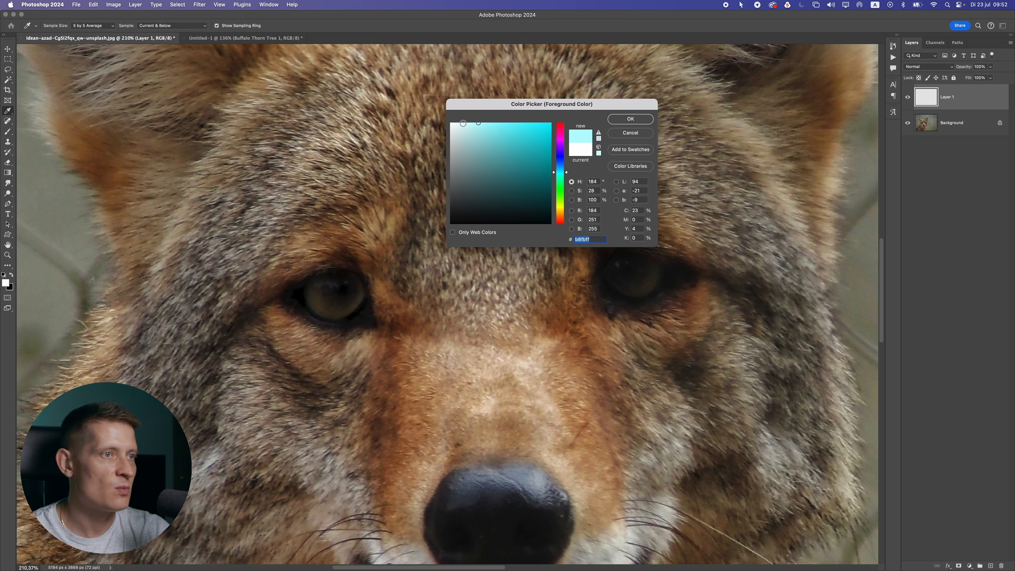
pyautogui.click(630, 119)
pyautogui.press('b')
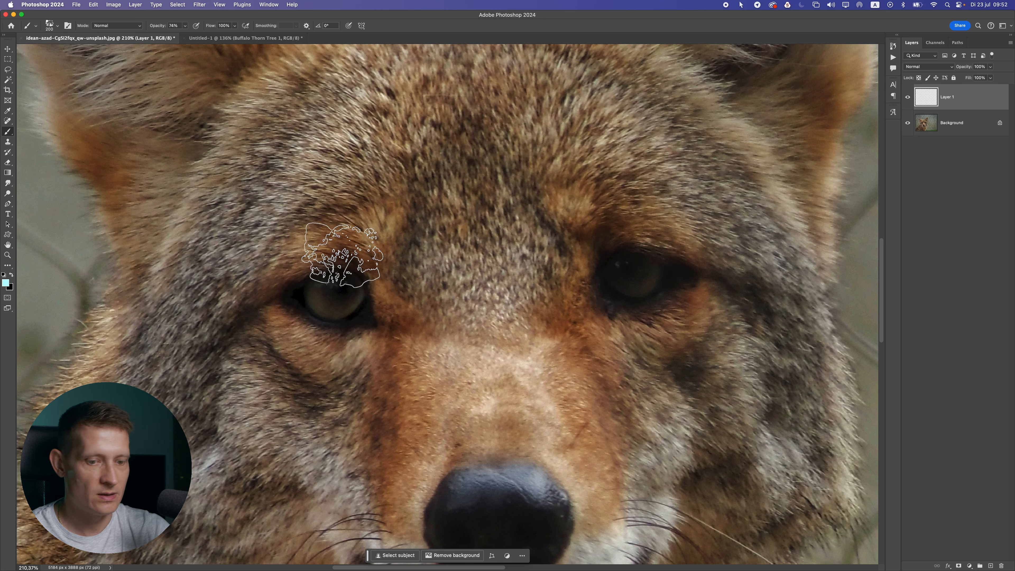
# - Enlarge the brush to 250 px, stamp it over each of the coyote's eyes on Layer 1, and undo the second stamp
pyautogui.press(']')
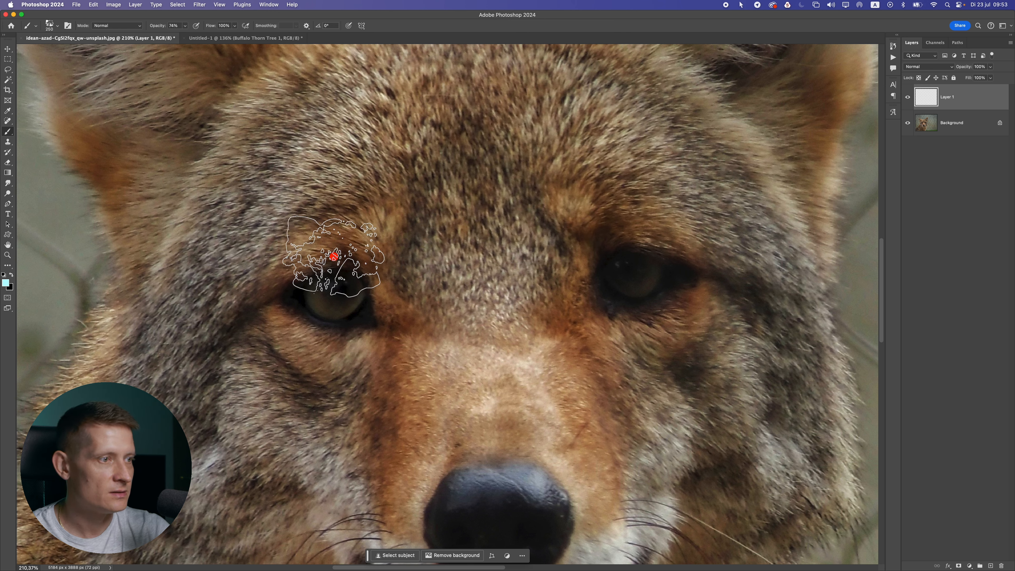
pyautogui.click(333, 257)
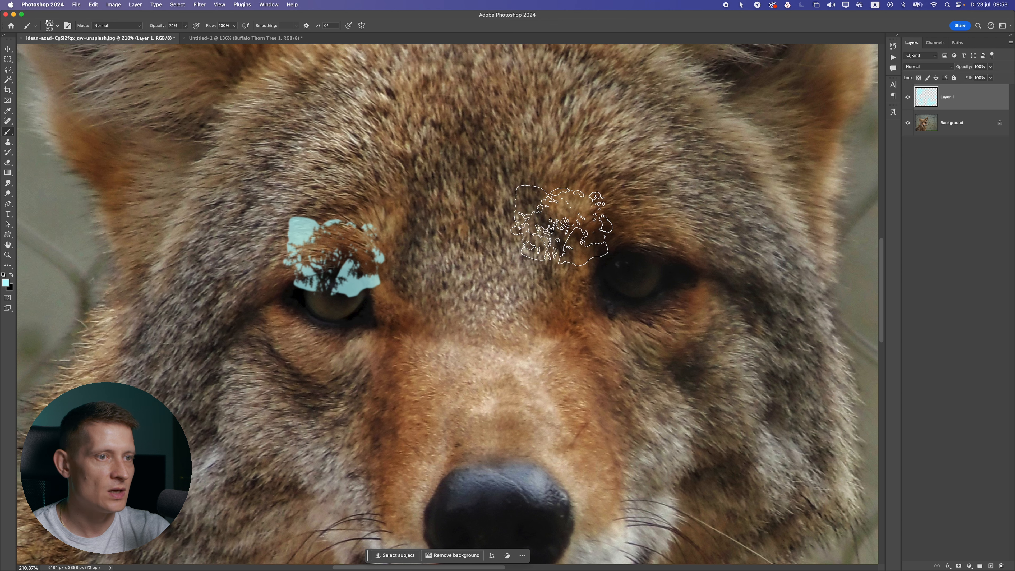
pyautogui.click(637, 236)
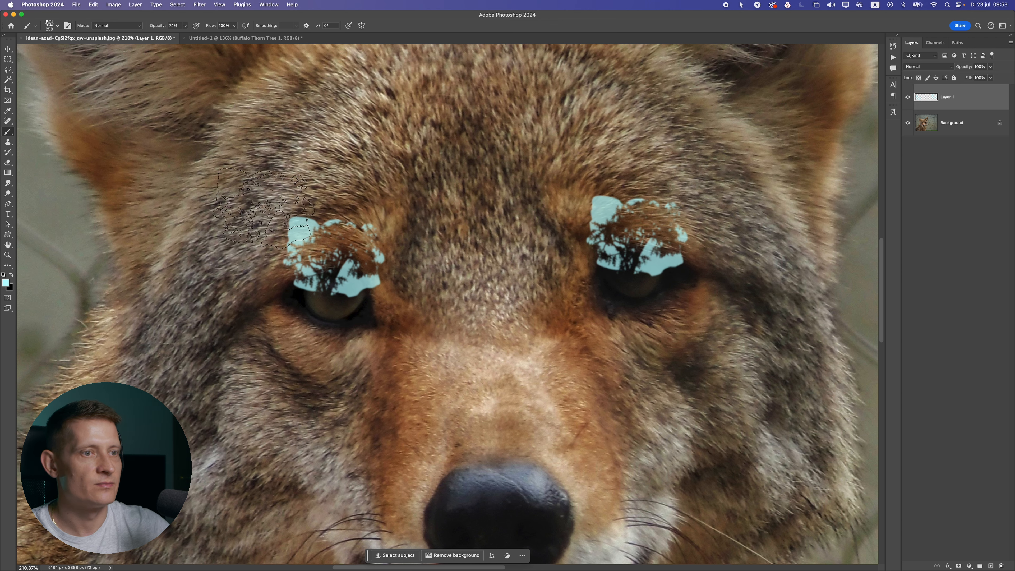
pyautogui.press('cmd+z')
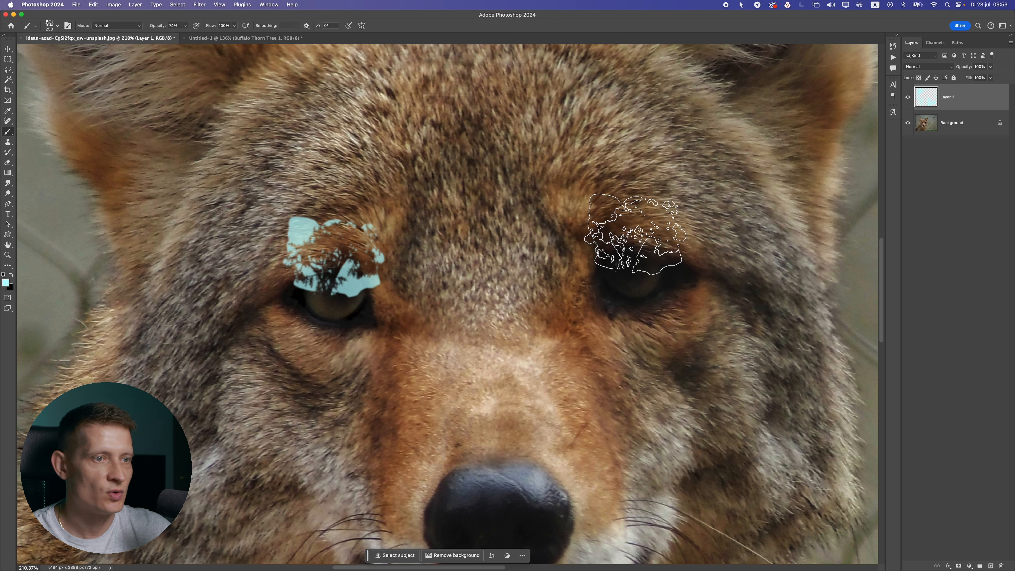
# - Stamp the tree reflection over the coyote's second eye and add a layer mask to Layer 1
pyautogui.click(636, 236)
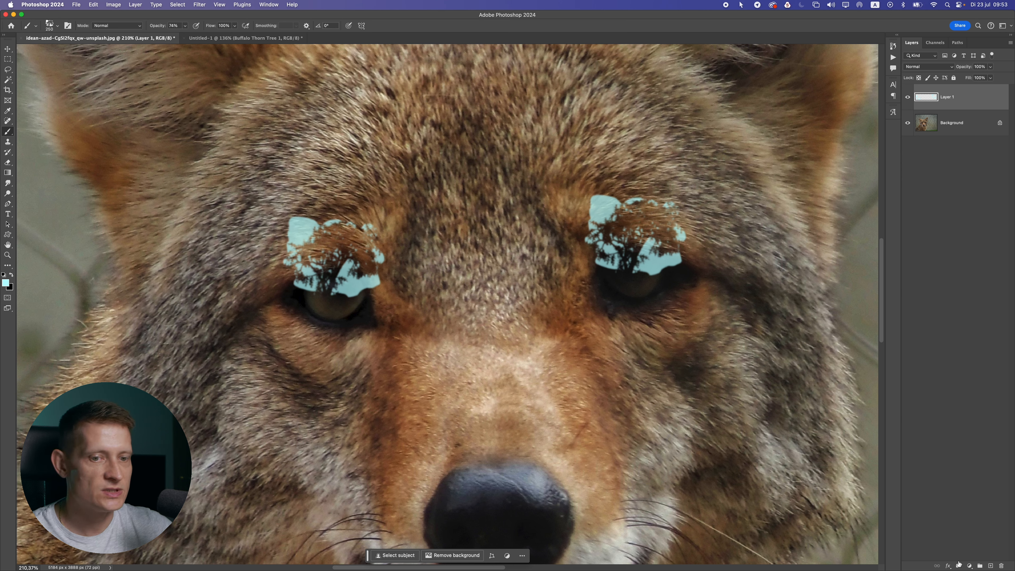
pyautogui.moveTo(958, 565)
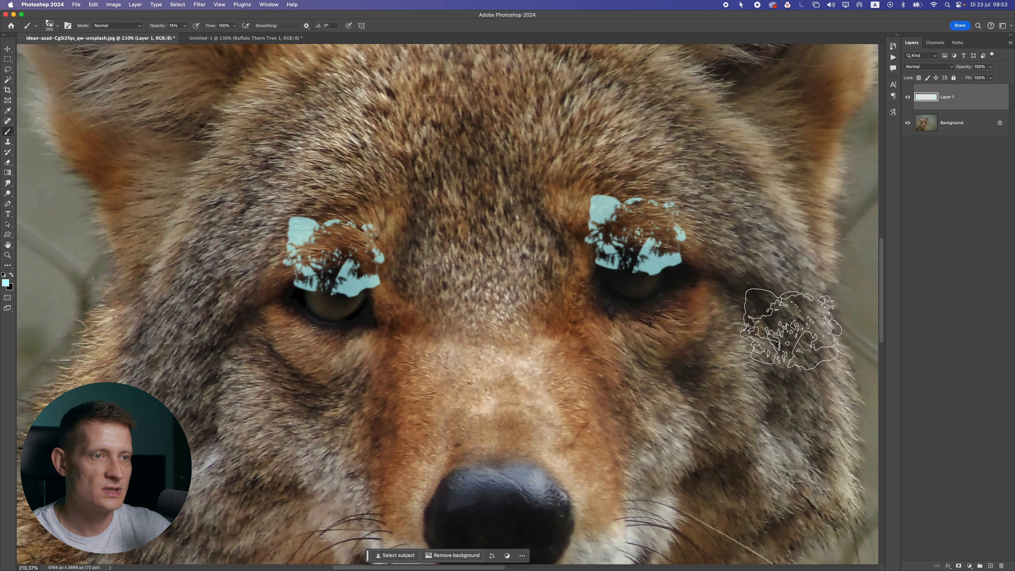
pyautogui.click(958, 565)
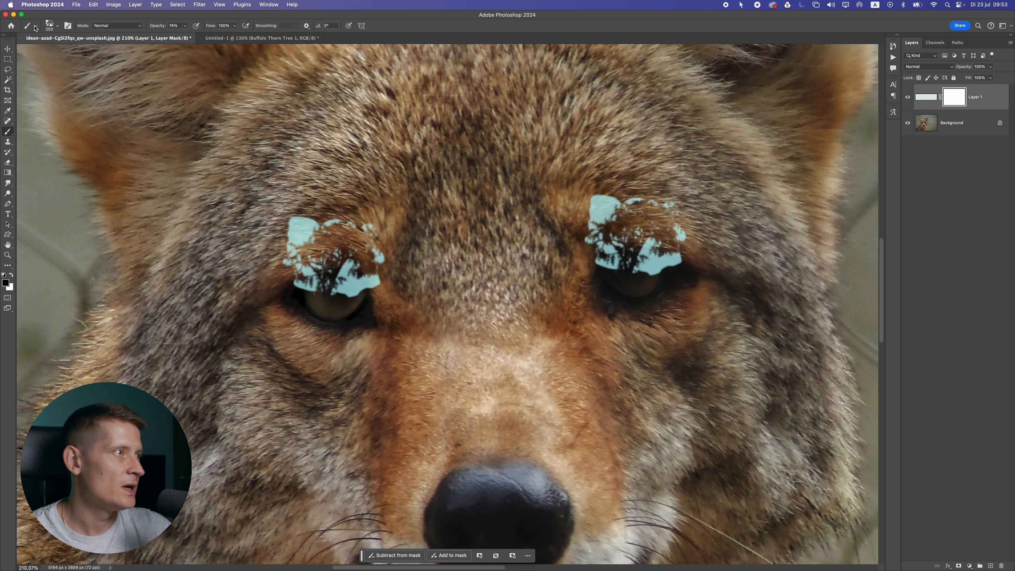
# - Choose the Soft Round brush from General Brushes and shrink it for detailed painting on Layer 1's mask
pyautogui.click(48, 26)
pyautogui.click(15, 114)
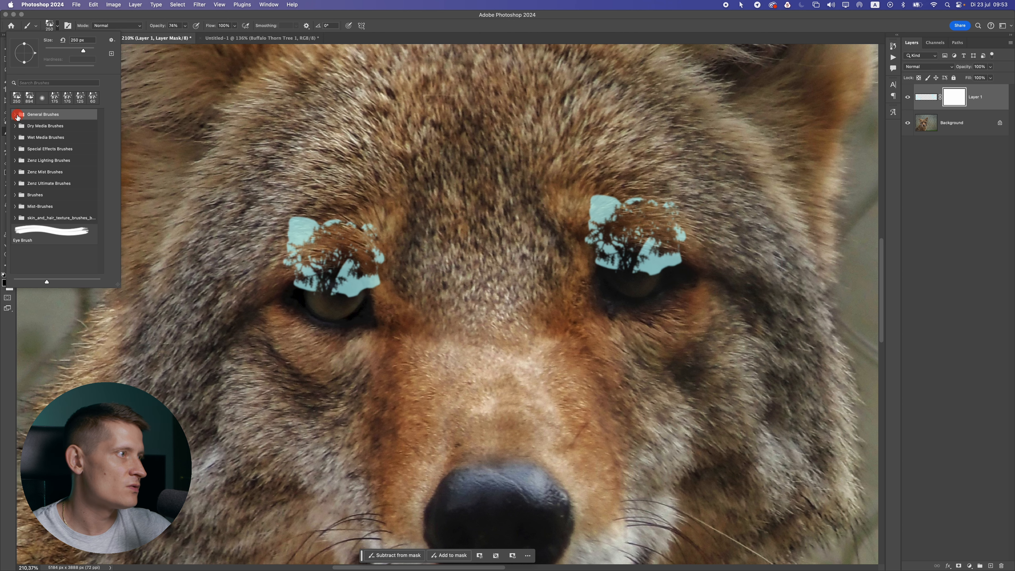
pyautogui.click(33, 130)
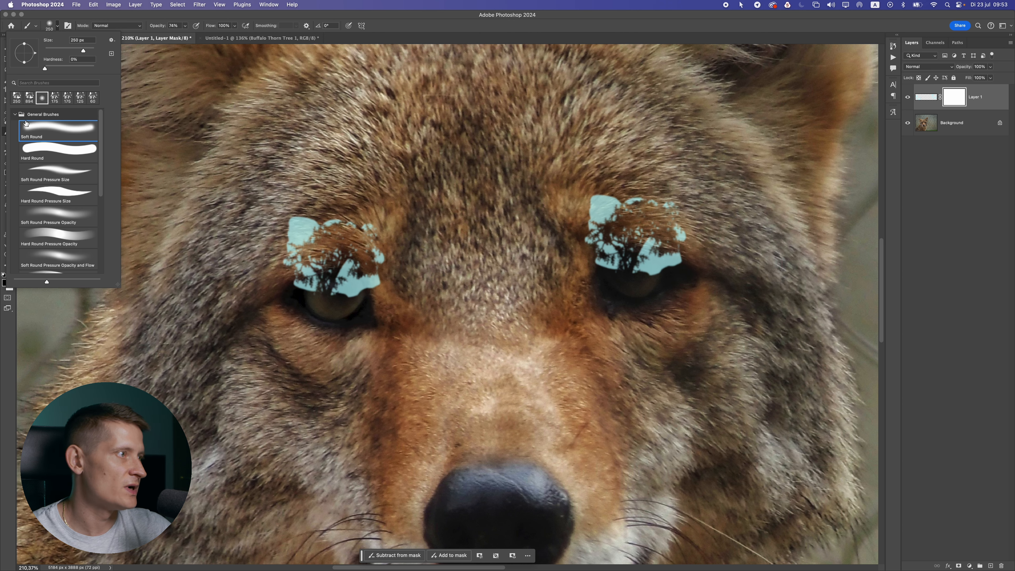
pyautogui.click(143, 37)
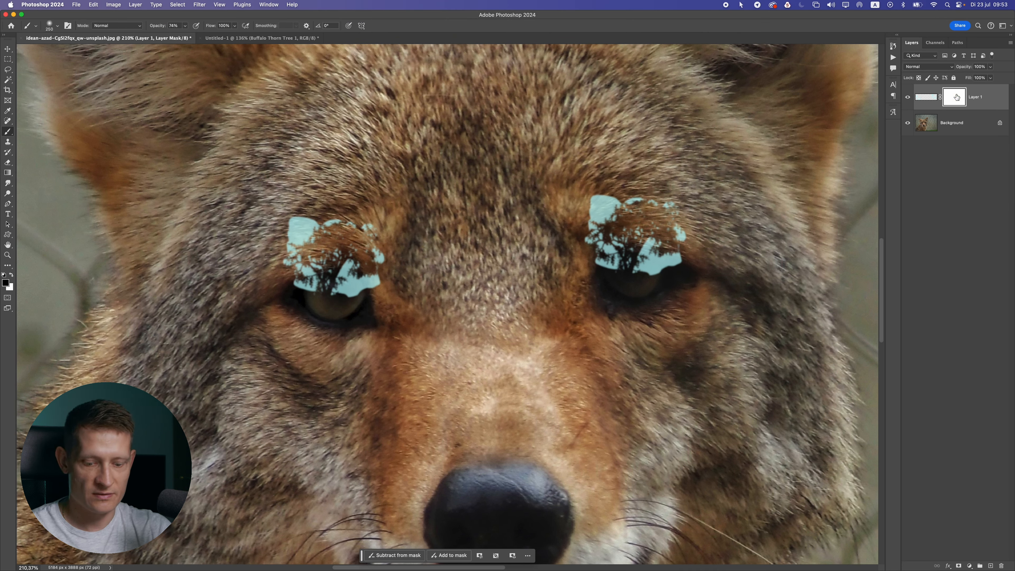
pyautogui.press('[')
pyautogui.press('[')
pyautogui.press('[')
pyautogui.press('[')
pyautogui.press('[')
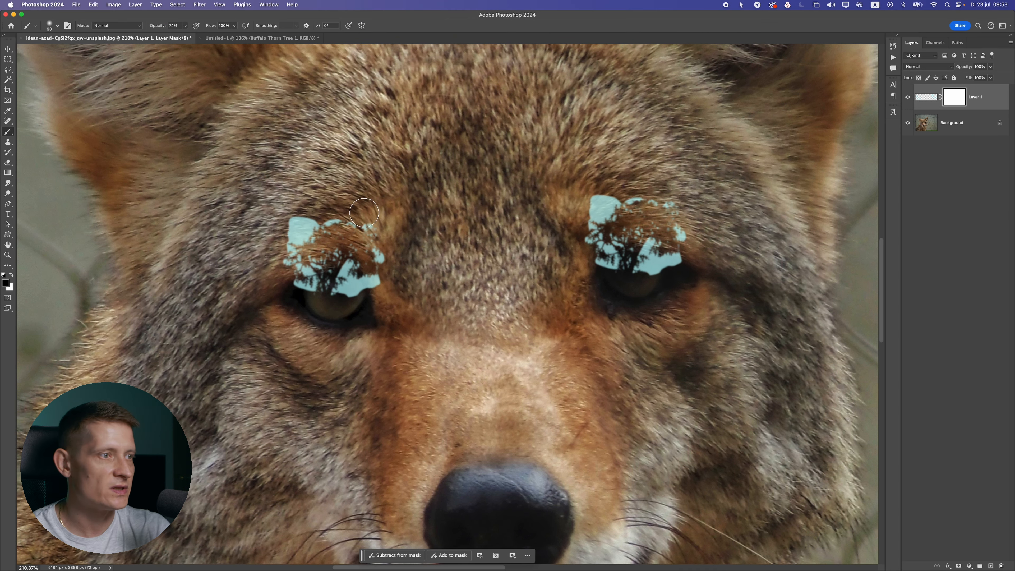
pyautogui.press('[')
pyautogui.press('[')
# - Set the brush opacity to 100% and mask out the reflection spilling outside the eye on the image's left
pyautogui.moveTo(394, 278)
pyautogui.mouseDown()
pyautogui.moveTo(372, 269)
pyautogui.moveTo(383, 298)
pyautogui.moveTo(368, 265)
pyautogui.moveTo(376, 292)
pyautogui.moveTo(375, 250)
pyautogui.mouseUp()
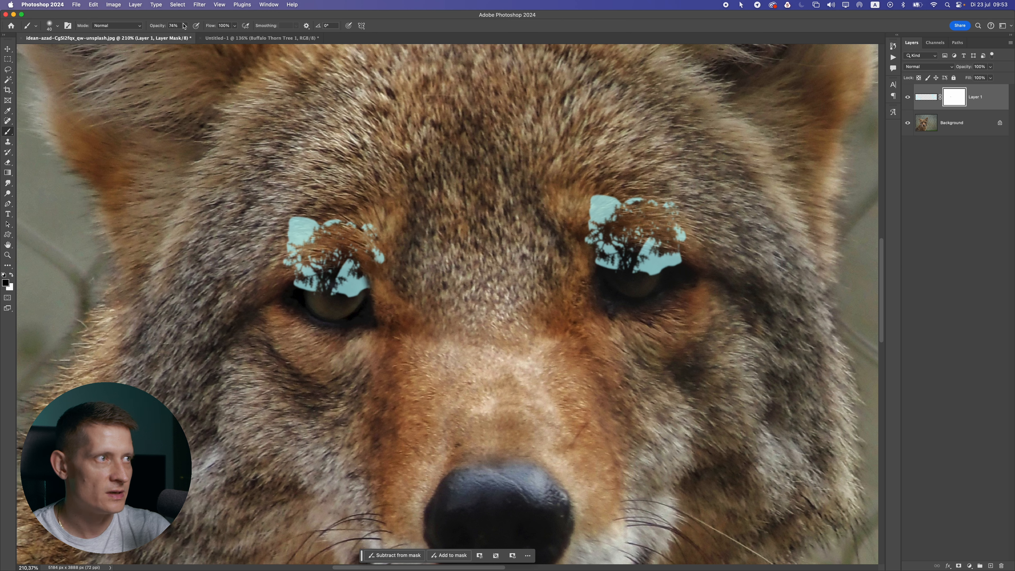
pyautogui.moveTo(184, 26)
pyautogui.mouseDown()
pyautogui.moveTo(201, 39)
pyautogui.moveTo(384, 258)
pyautogui.moveTo(387, 246)
pyautogui.moveTo(315, 221)
pyautogui.moveTo(262, 236)
pyautogui.moveTo(299, 240)
pyautogui.moveTo(281, 275)
pyautogui.moveTo(304, 257)
pyautogui.moveTo(377, 263)
pyautogui.moveTo(385, 280)
pyautogui.moveTo(366, 259)
pyautogui.moveTo(308, 259)
pyautogui.moveTo(285, 273)
pyautogui.moveTo(312, 260)
pyautogui.moveTo(297, 256)
pyautogui.moveTo(288, 286)
pyautogui.mouseUp()
pyautogui.press(']')
pyautogui.press(']')
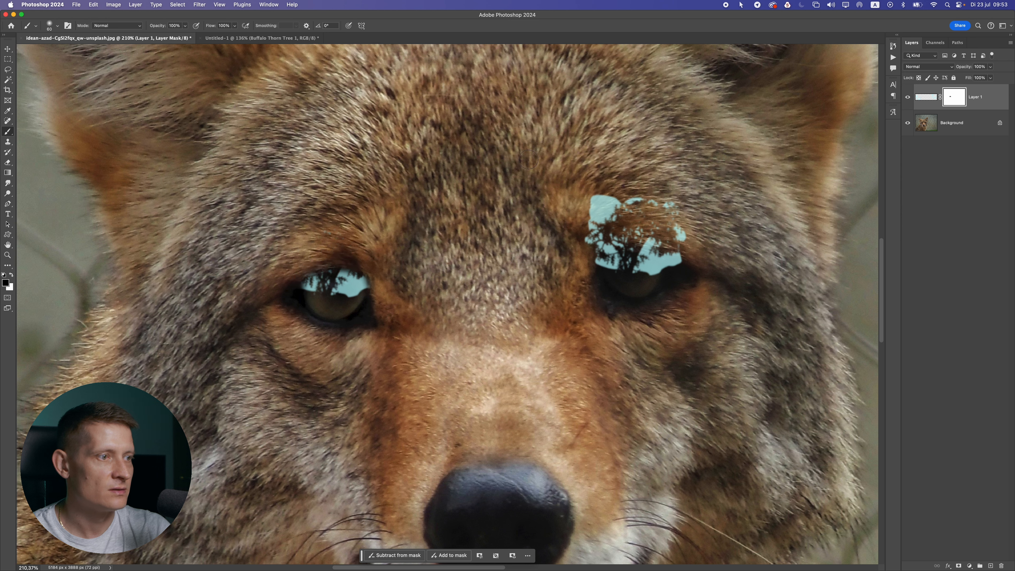
pyautogui.moveTo(387, 279); pyautogui.dragTo(376, 295)
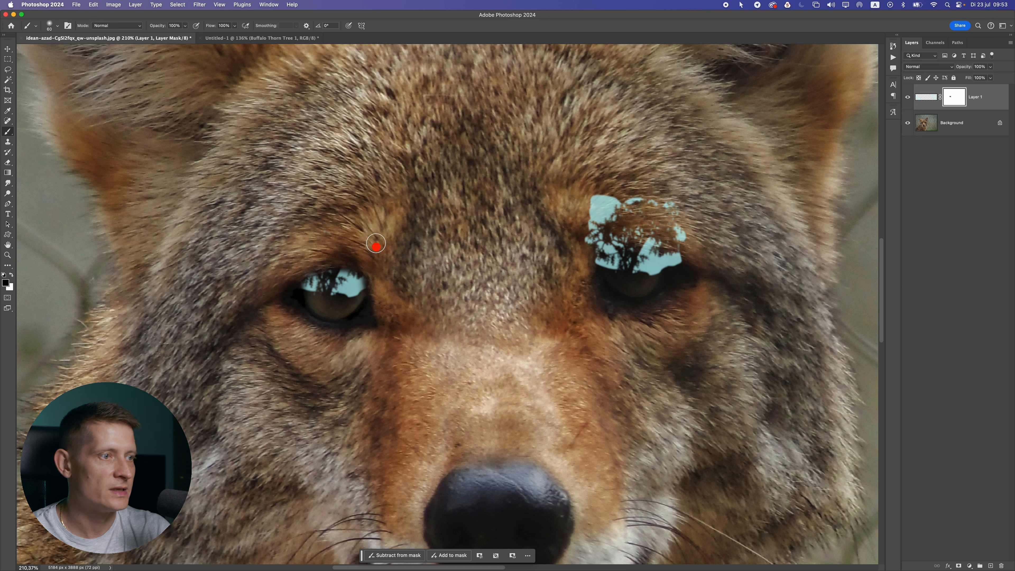
# - Mask out the reflection spilling onto the fur around the eye on the image's right
pyautogui.moveTo(562, 223)
pyautogui.mouseDown()
pyautogui.moveTo(597, 212)
pyautogui.moveTo(586, 242)
pyautogui.moveTo(634, 229)
pyautogui.moveTo(659, 237)
pyautogui.moveTo(672, 264)
pyautogui.moveTo(628, 229)
pyautogui.mouseUp()
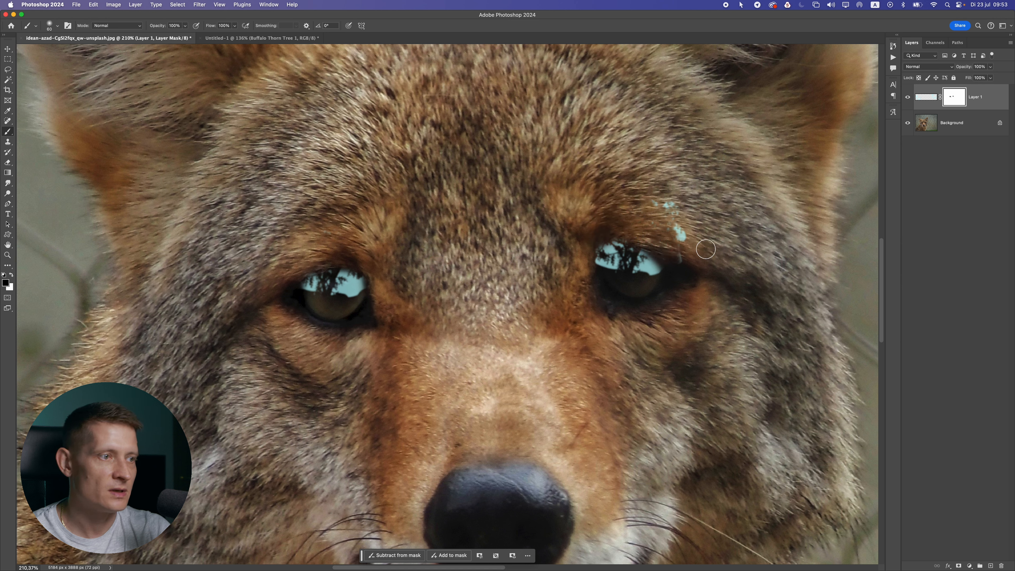
pyautogui.moveTo(705, 249)
pyautogui.mouseDown()
pyautogui.moveTo(693, 270)
pyautogui.moveTo(660, 198)
pyautogui.moveTo(650, 204)
pyautogui.moveTo(665, 246)
pyautogui.moveTo(598, 246)
pyautogui.moveTo(614, 235)
pyautogui.moveTo(591, 247)
pyautogui.moveTo(608, 232)
pyautogui.moveTo(587, 264)
pyautogui.moveTo(585, 253)
pyautogui.moveTo(591, 271)
pyautogui.moveTo(647, 224)
pyautogui.moveTo(670, 248)
pyautogui.moveTo(635, 244)
pyautogui.moveTo(678, 248)
pyautogui.moveTo(648, 243)
pyautogui.moveTo(680, 261)
pyautogui.moveTo(675, 278)
pyautogui.moveTo(670, 255)
pyautogui.moveTo(677, 282)
pyautogui.moveTo(666, 257)
pyautogui.mouseUp()
pyautogui.scroll(-2, 396, 276)
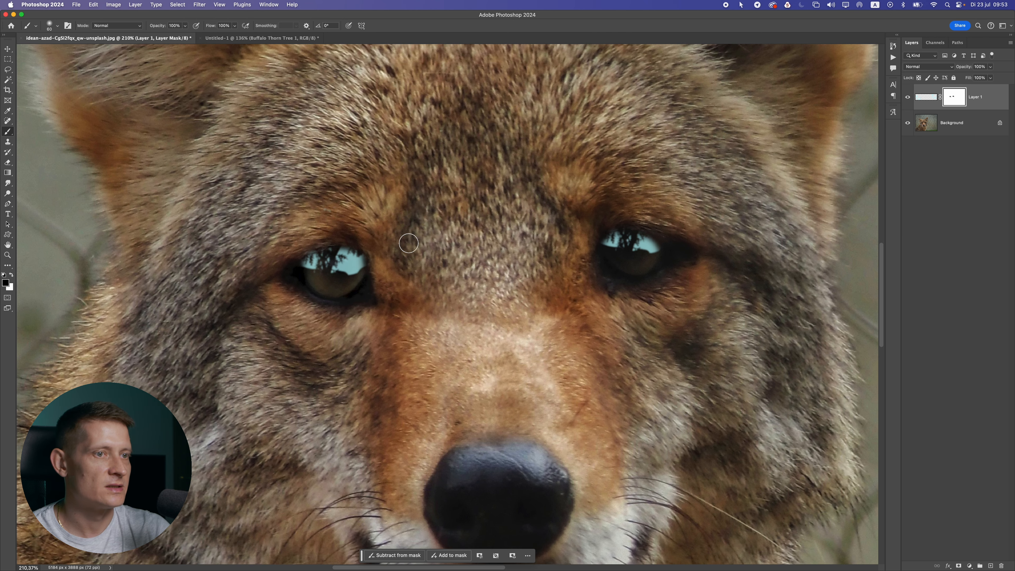
# - Lower the brush opacity to 24% and soften the reflection edges in both eyes on the mask
pyautogui.click(185, 26)
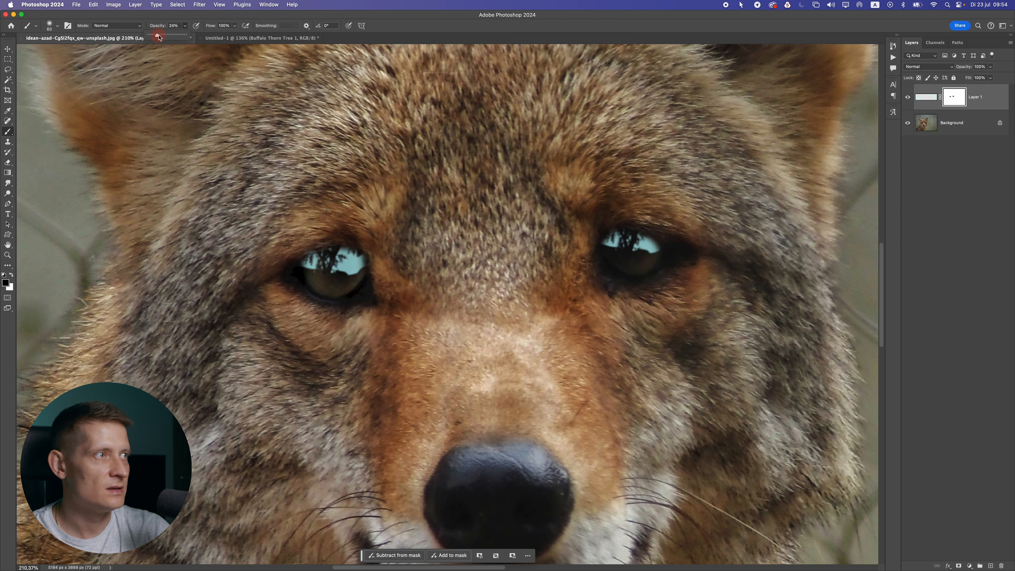
pyautogui.click(185, 23)
pyautogui.moveTo(299, 274)
pyautogui.mouseDown()
pyautogui.moveTo(374, 281)
pyautogui.moveTo(377, 265)
pyautogui.moveTo(351, 243)
pyautogui.moveTo(288, 251)
pyautogui.moveTo(350, 238)
pyautogui.moveTo(304, 244)
pyautogui.moveTo(294, 284)
pyautogui.moveTo(305, 243)
pyautogui.moveTo(300, 276)
pyautogui.moveTo(318, 236)
pyautogui.moveTo(337, 232)
pyautogui.moveTo(305, 240)
pyautogui.moveTo(395, 242)
pyautogui.moveTo(371, 243)
pyautogui.mouseUp()
pyautogui.moveTo(611, 258)
pyautogui.mouseDown()
pyautogui.moveTo(668, 272)
pyautogui.moveTo(643, 261)
pyautogui.moveTo(679, 260)
pyautogui.mouseUp()
pyautogui.moveTo(615, 225); pyautogui.dragTo(606, 220)
# - Reduce Layer 1's opacity to 55% and check the reflections on the whole portrait
pyautogui.scroll(-6, 390, 259)
pyautogui.scroll(2, 368, 279)
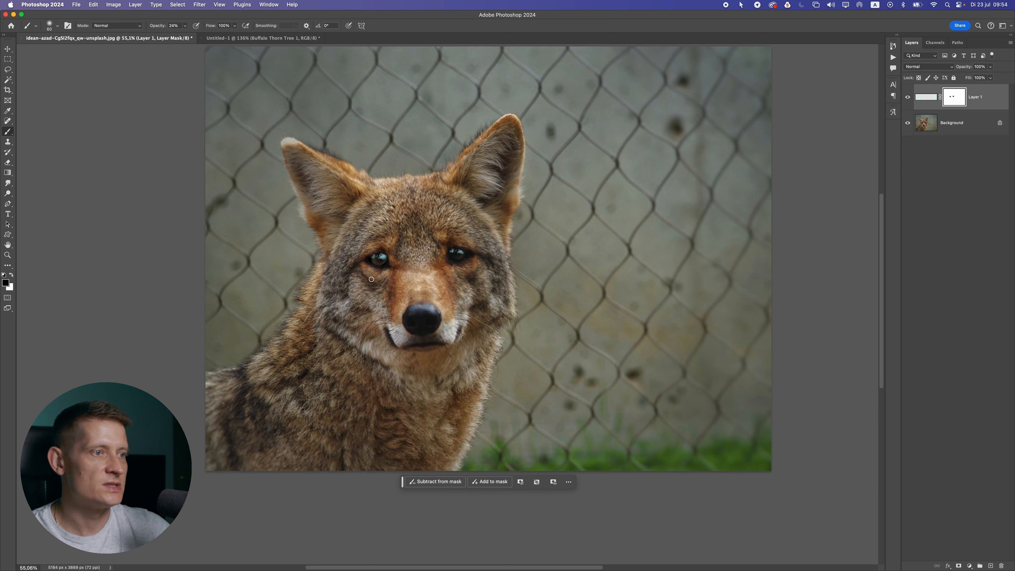
pyautogui.scroll(-2, 367, 279)
pyautogui.scroll(4, 400, 248)
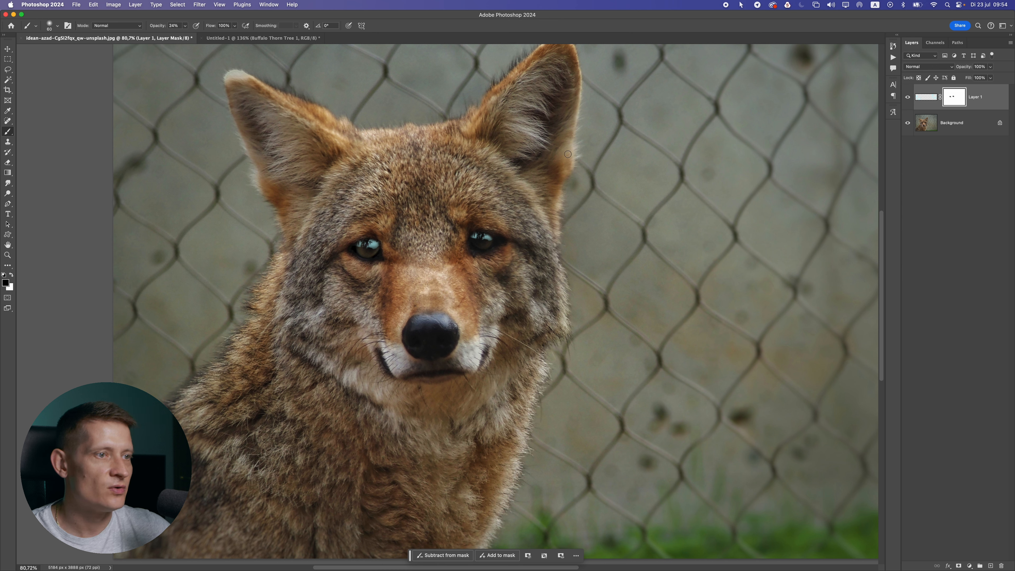
pyautogui.click(990, 67)
pyautogui.moveTo(992, 76); pyautogui.dragTo(974, 78)
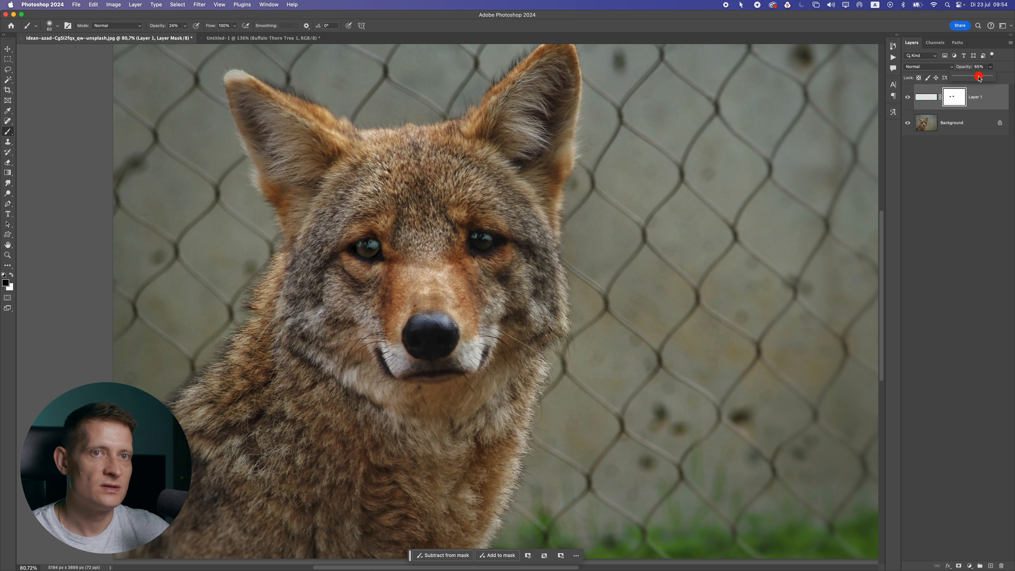
pyautogui.moveTo(980, 78); pyautogui.dragTo(976, 77)
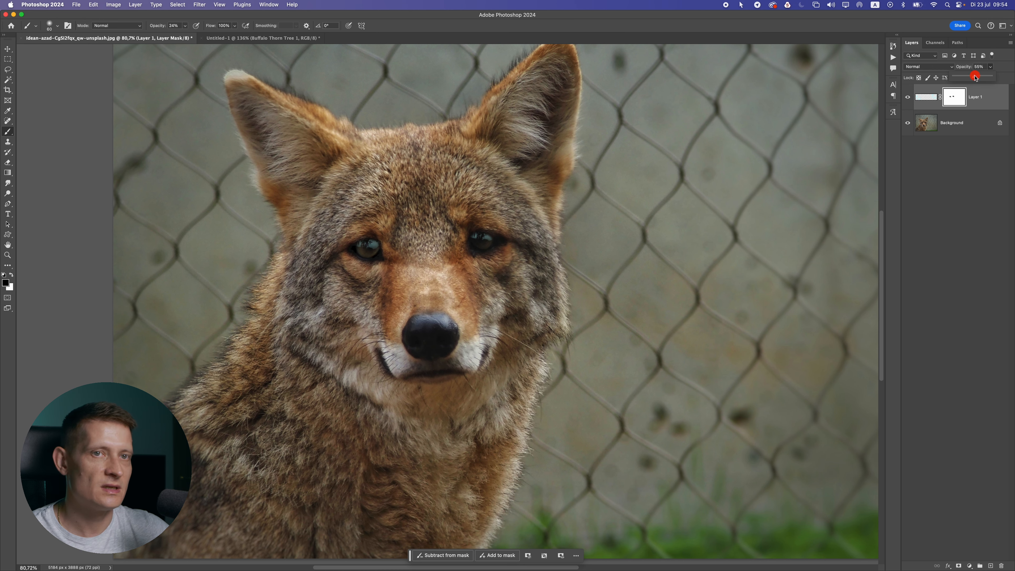
pyautogui.scroll(-5, 409, 255)
pyautogui.scroll(5, 400, 259)
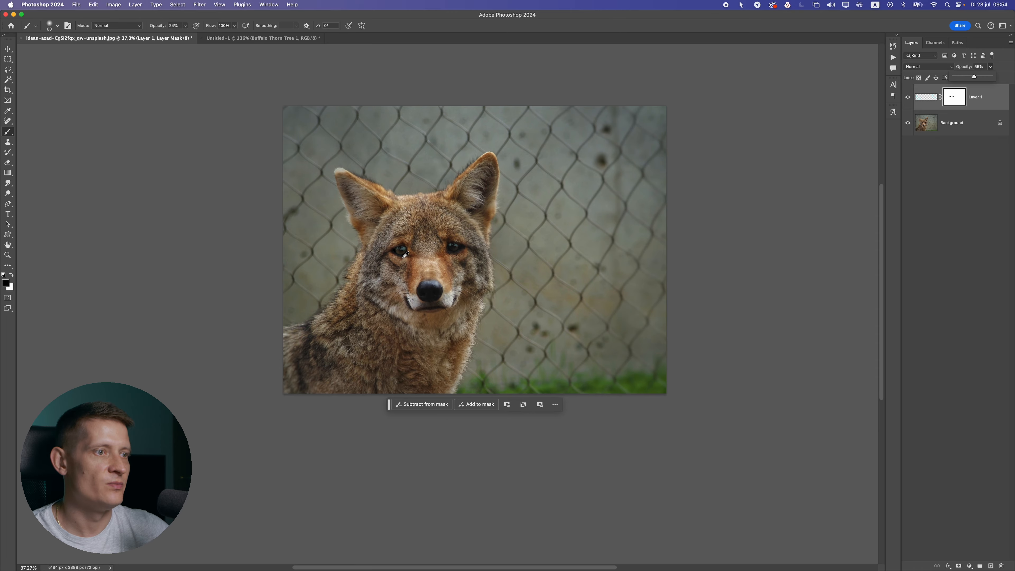
pyautogui.scroll(-2, 433, 249)
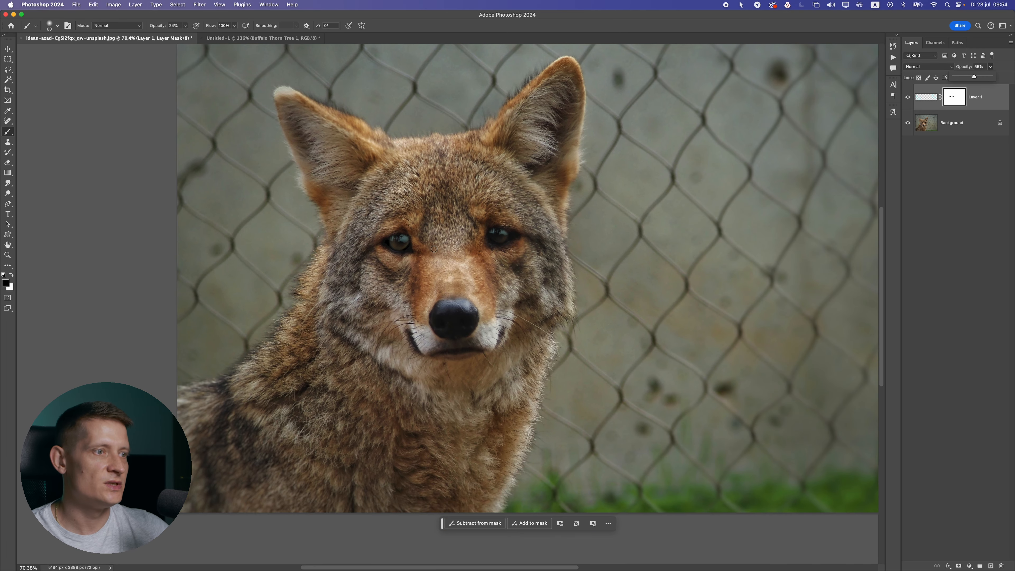
pyautogui.scroll(4, 434, 248)
pyautogui.scroll(-4, 440, 240)
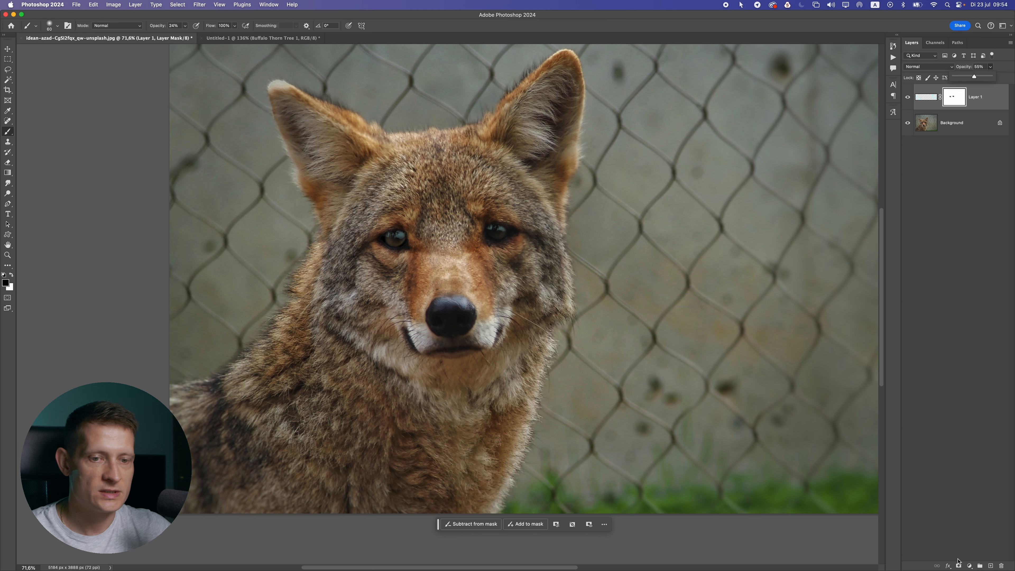
# - Add a new layer directly beneath Layer 1 and fill it with 50% Gray
pyautogui.click(991, 565)
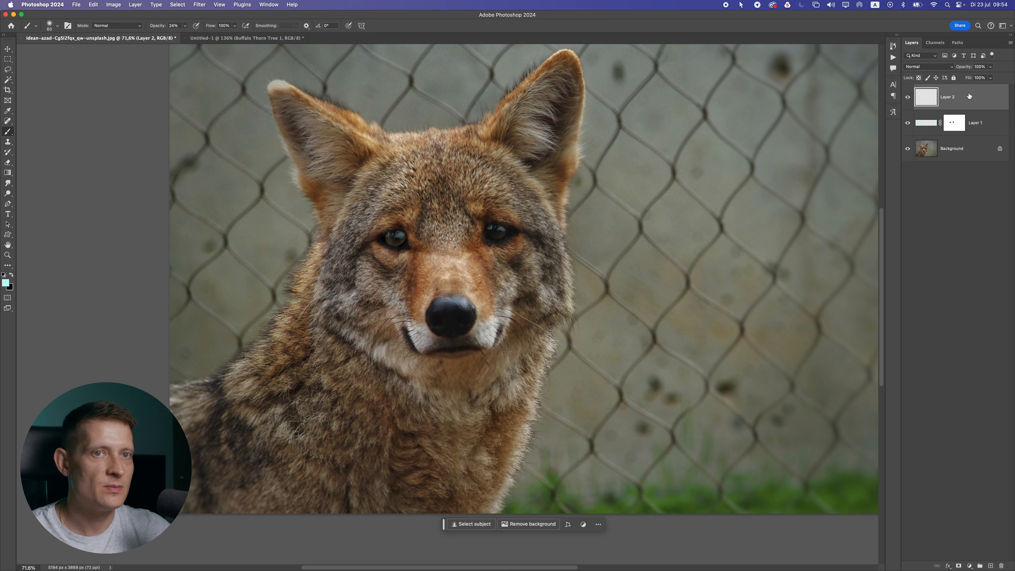
pyautogui.moveTo(968, 95); pyautogui.dragTo(939, 132)
pyautogui.click(92, 5)
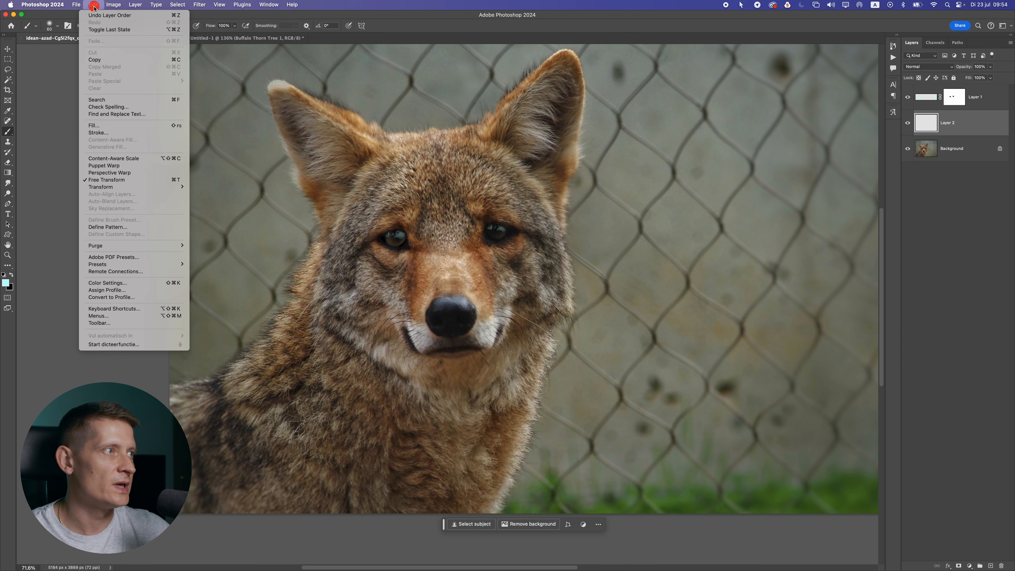
pyautogui.click(118, 126)
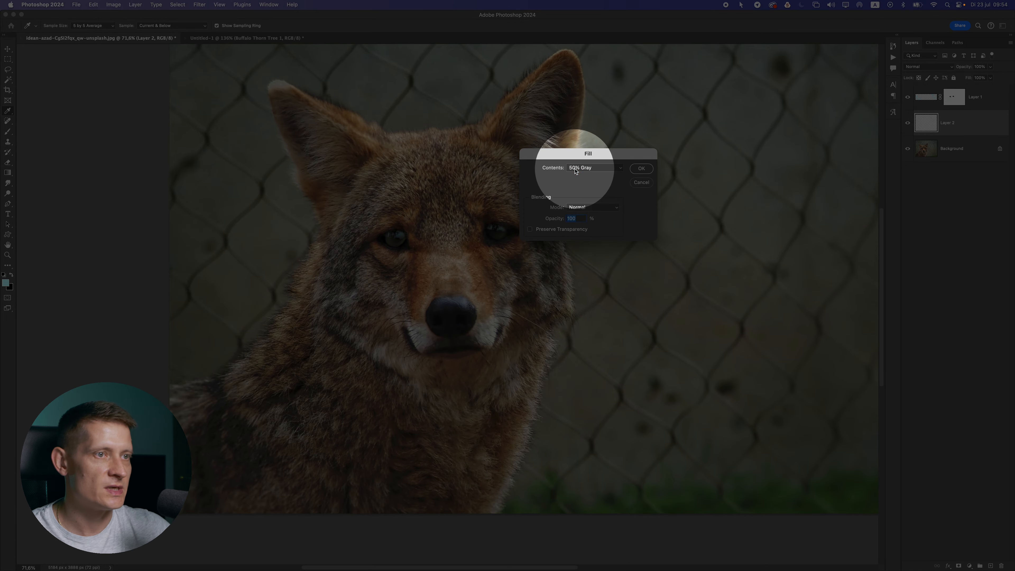
pyautogui.click(595, 169)
pyautogui.click(641, 169)
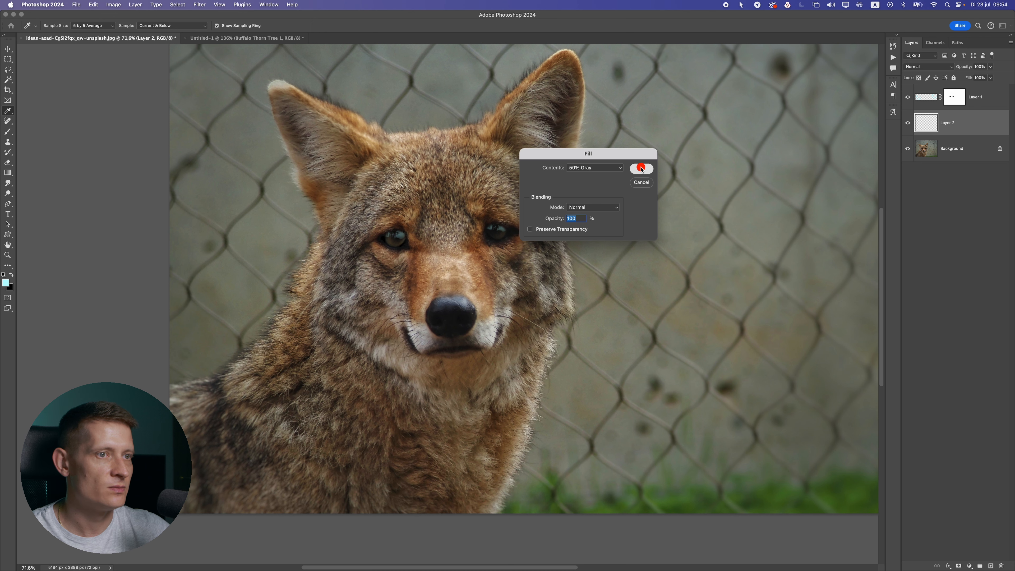
# - Set the gray layer's blend mode to Overlay
pyautogui.press('b')
pyautogui.click(936, 69)
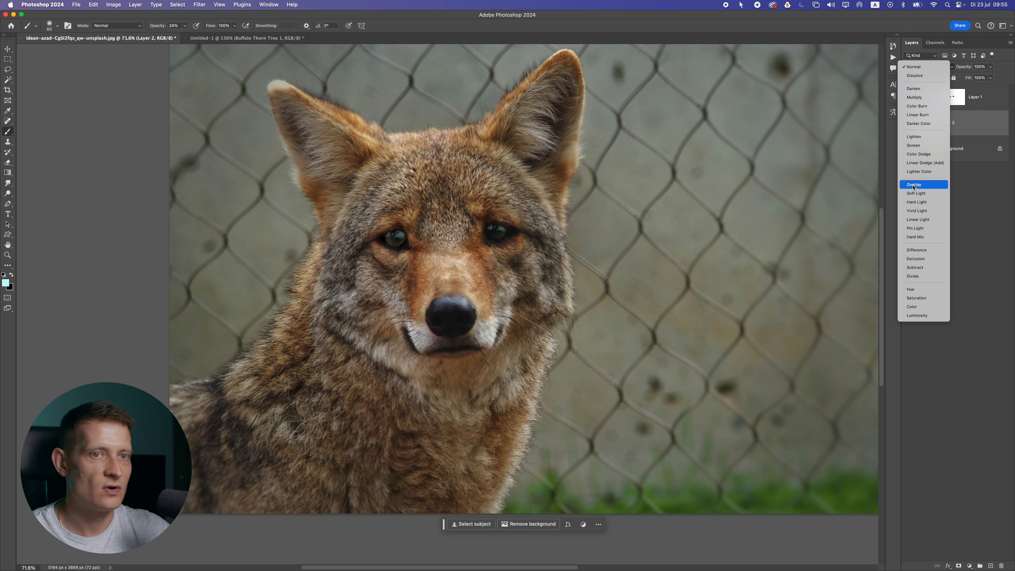
pyautogui.click(914, 187)
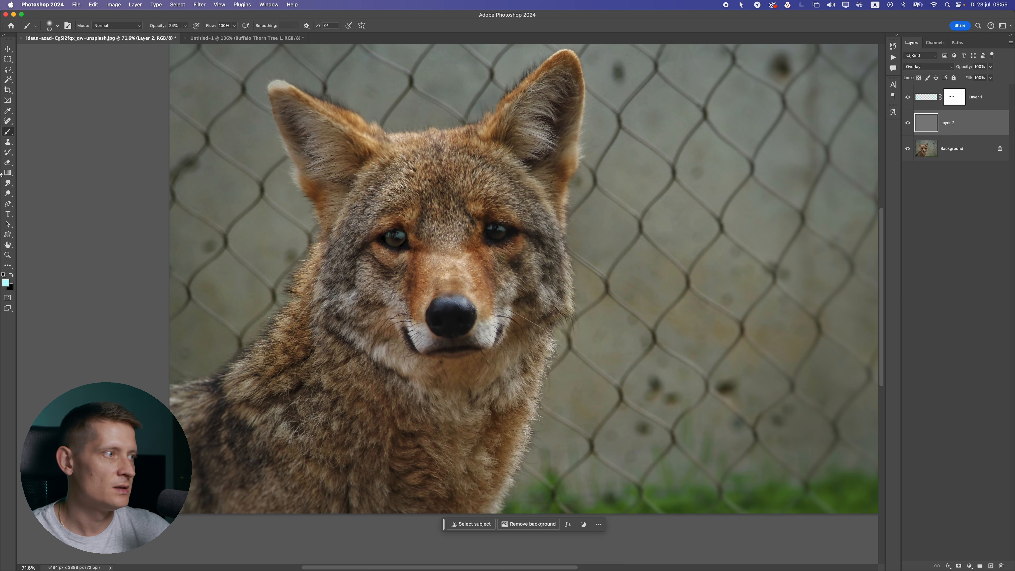
# - Brighten both irises on the gray layer using the Dodge tool with Midtones range and 45% exposure
pyautogui.click(9, 194)
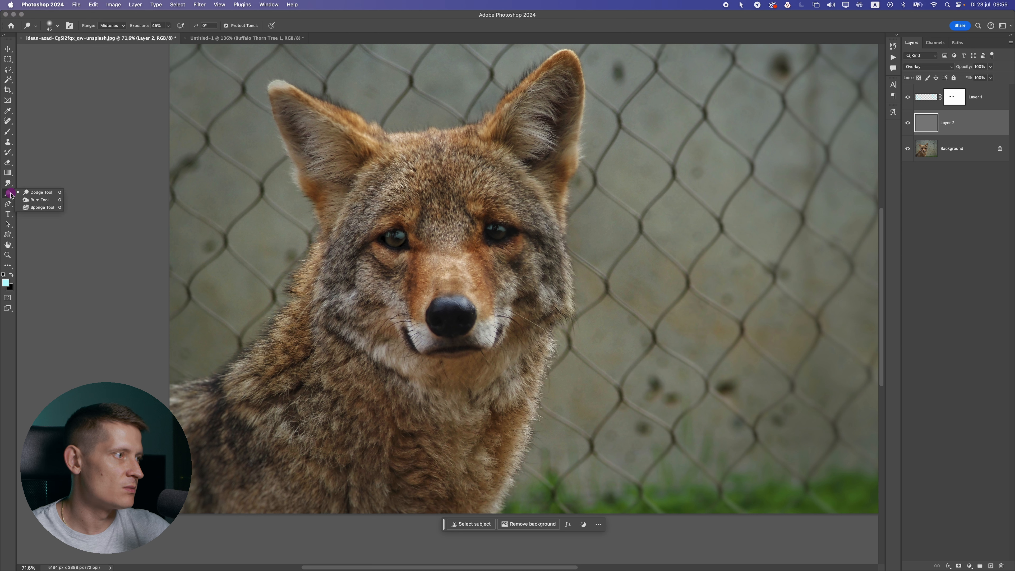
pyautogui.click(32, 195)
pyautogui.click(113, 26)
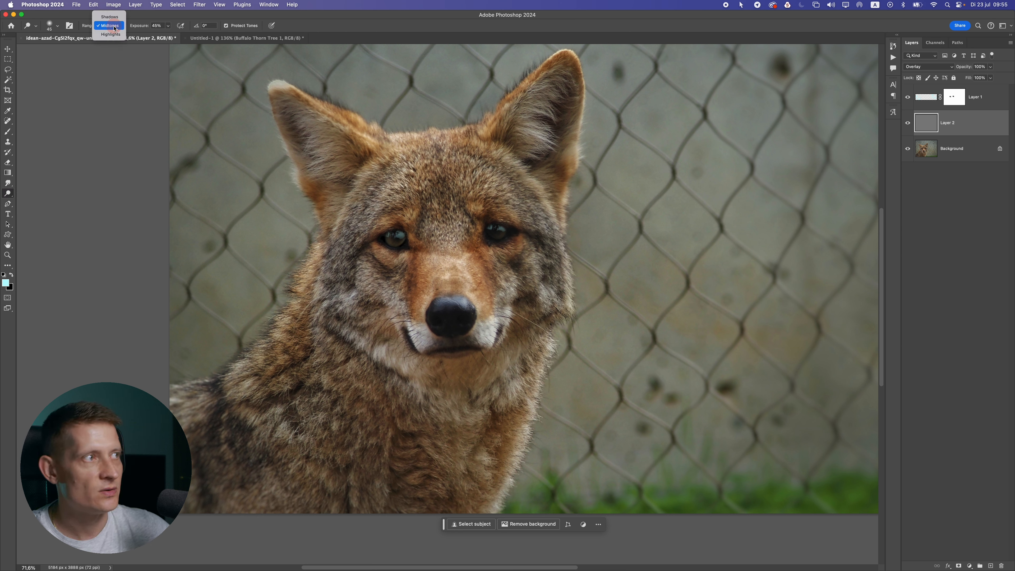
pyautogui.click(122, 26)
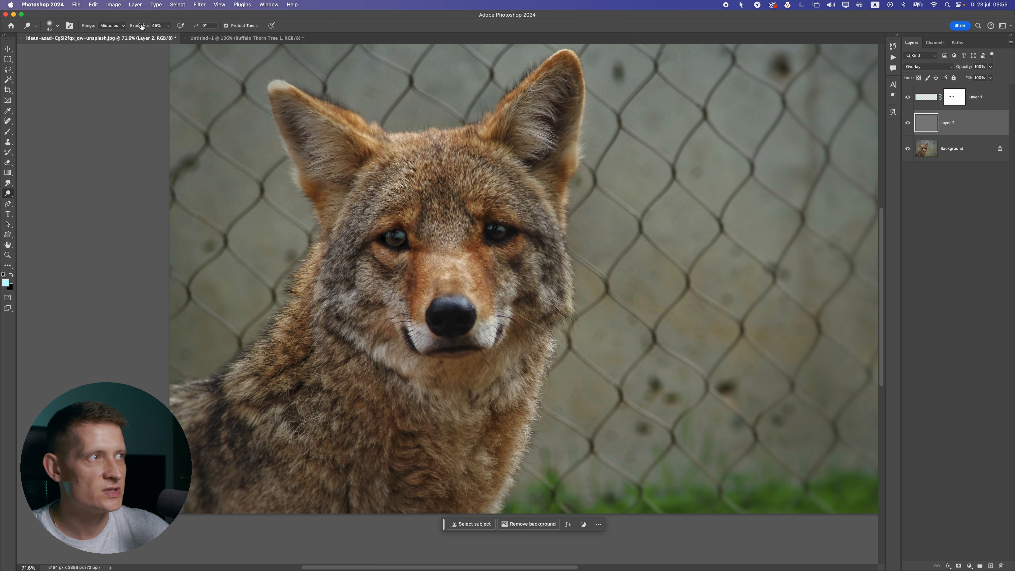
pyautogui.scroll(5, 404, 252)
pyautogui.scroll(2, 380, 221)
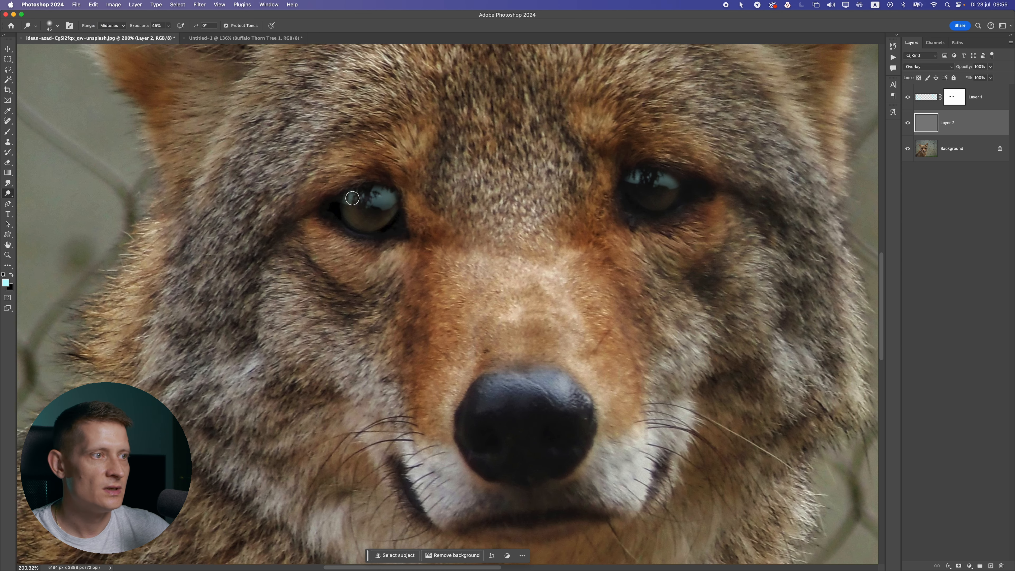
pyautogui.moveTo(351, 214)
pyautogui.mouseDown()
pyautogui.moveTo(383, 217)
pyautogui.moveTo(354, 216)
pyautogui.moveTo(396, 192)
pyautogui.moveTo(356, 209)
pyautogui.moveTo(385, 217)
pyautogui.moveTo(355, 215)
pyautogui.moveTo(358, 198)
pyautogui.moveTo(361, 215)
pyautogui.moveTo(364, 201)
pyautogui.moveTo(388, 216)
pyautogui.moveTo(357, 220)
pyautogui.moveTo(408, 211)
pyautogui.mouseUp()
pyautogui.moveTo(643, 195)
pyautogui.mouseDown()
pyautogui.moveTo(501, 217)
pyautogui.moveTo(529, 199)
pyautogui.moveTo(500, 209)
pyautogui.moveTo(535, 206)
pyautogui.moveTo(491, 216)
pyautogui.mouseUp()
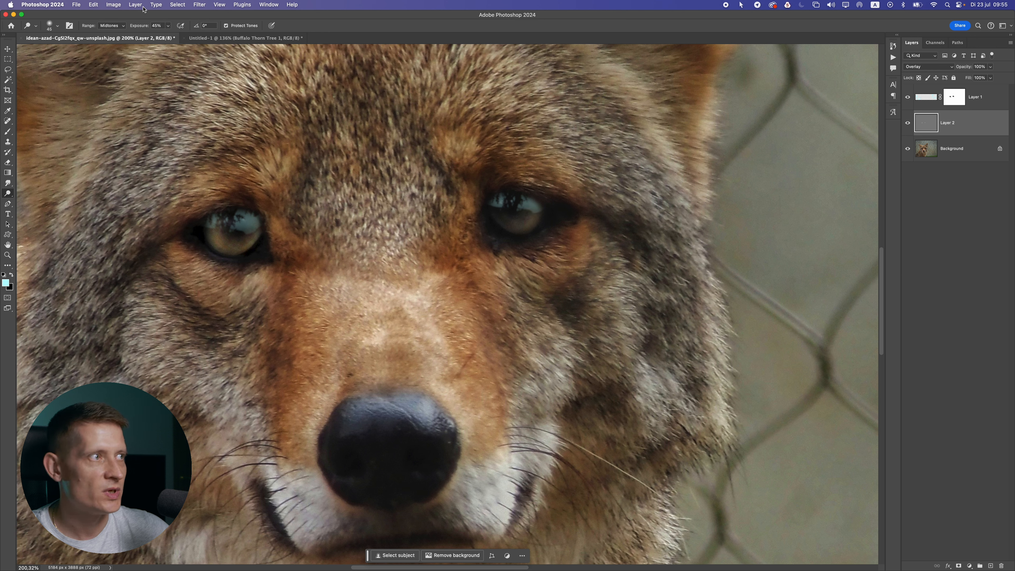
# - Raise the Dodge exposure to 58%, brighten both irises further, and check the result on the whole portrait
pyautogui.moveTo(168, 26); pyautogui.dragTo(172, 35)
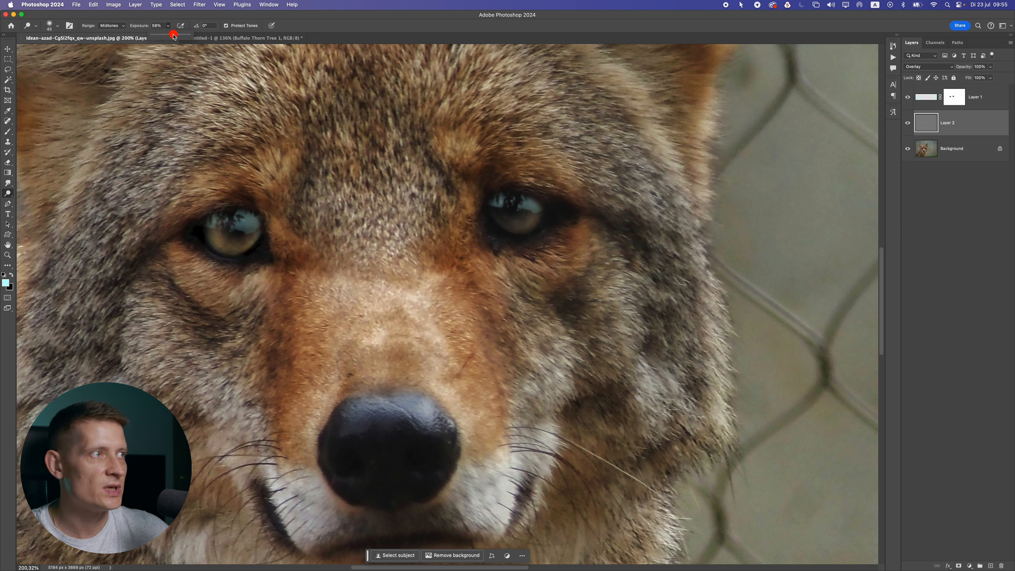
pyautogui.moveTo(217, 231)
pyautogui.mouseDown()
pyautogui.moveTo(236, 244)
pyautogui.moveTo(249, 224)
pyautogui.moveTo(226, 230)
pyautogui.mouseUp()
pyautogui.moveTo(510, 211)
pyautogui.mouseDown()
pyautogui.moveTo(504, 223)
pyautogui.moveTo(498, 210)
pyautogui.moveTo(521, 217)
pyautogui.mouseUp()
pyautogui.scroll(-10, 308, 282)
pyautogui.scroll(10, 320, 278)
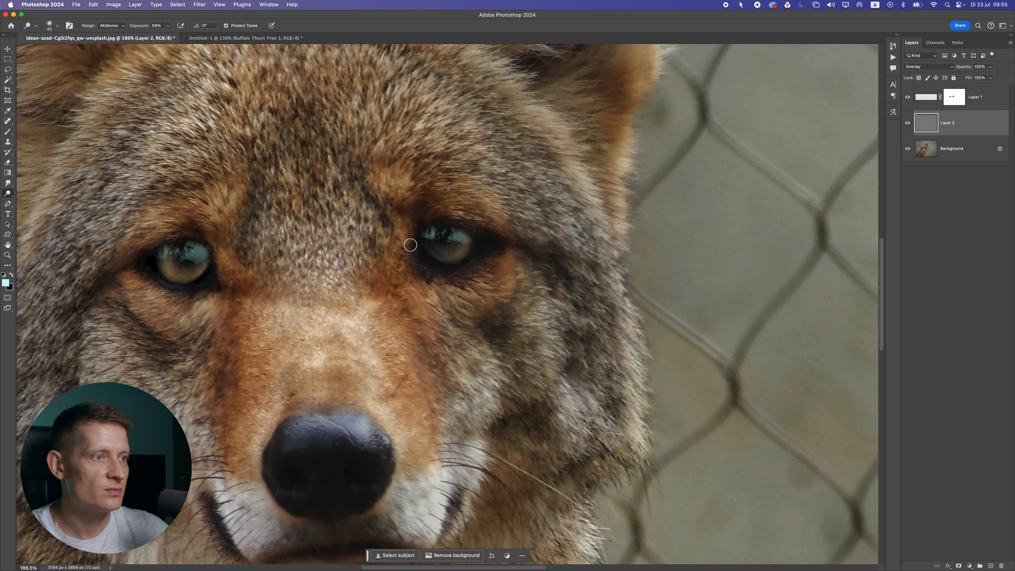
pyautogui.moveTo(444, 265)
pyautogui.mouseDown()
pyautogui.moveTo(458, 243)
pyautogui.moveTo(435, 253)
pyautogui.mouseUp()
pyautogui.scroll(-10, 346, 258)
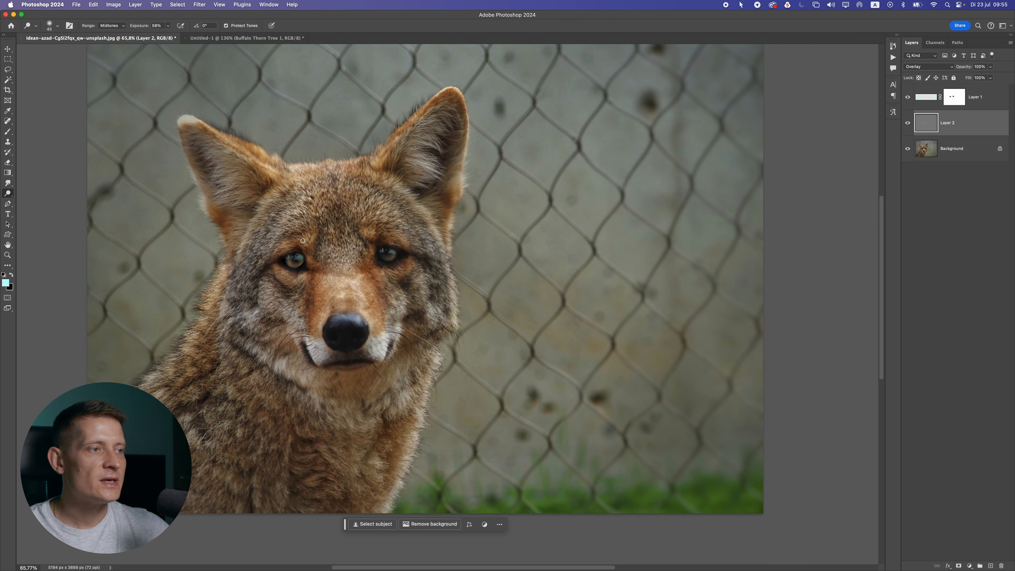
pyautogui.scroll(3, 313, 256)
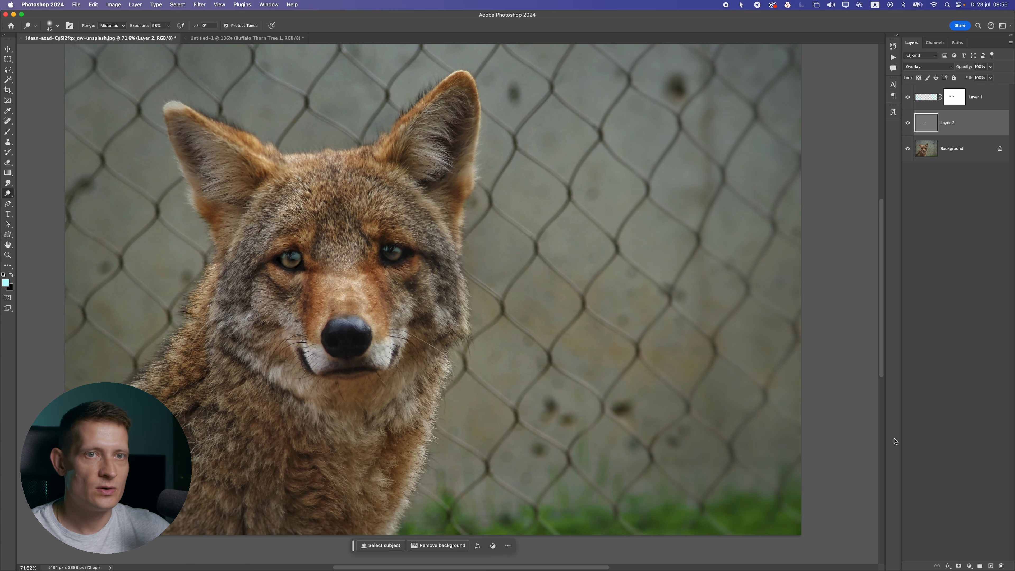
# - Add a new layer above Layer 2 and set the foreground colour to a bright orange, #ffc166, starting from a sampled iris tone
pyautogui.click(990, 566)
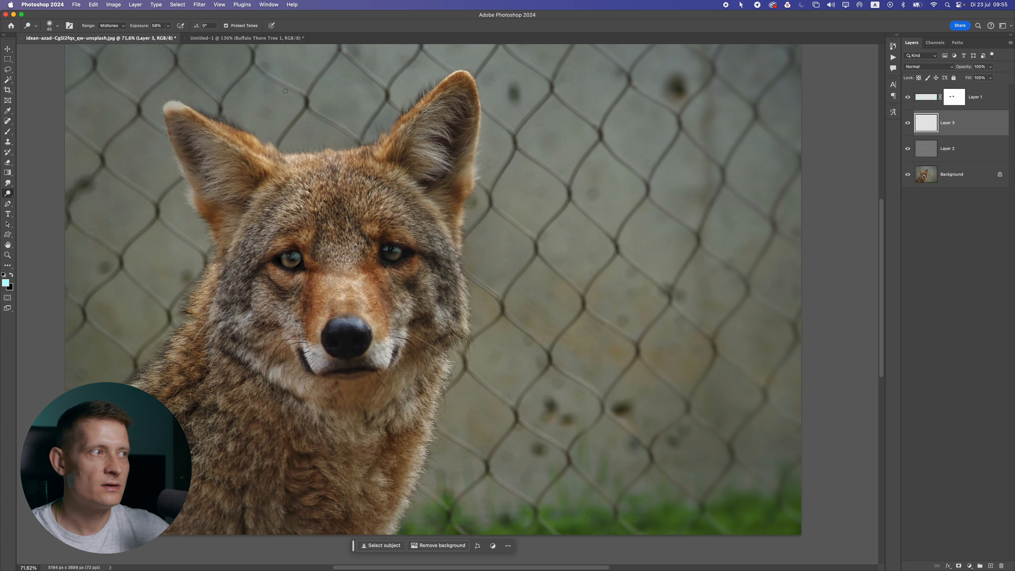
pyautogui.click(5, 282)
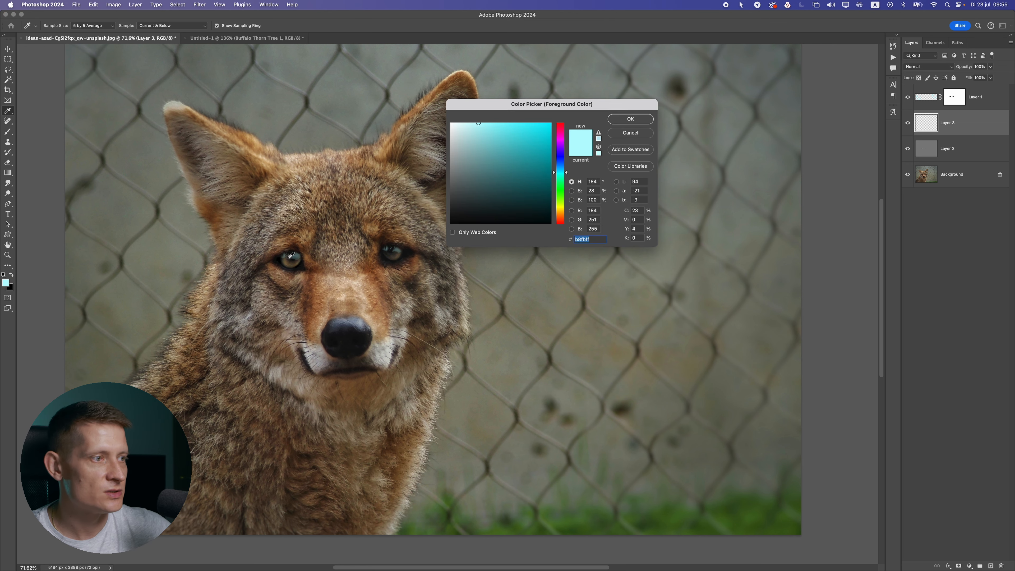
pyautogui.scroll(5, 287, 259)
pyautogui.click(264, 284)
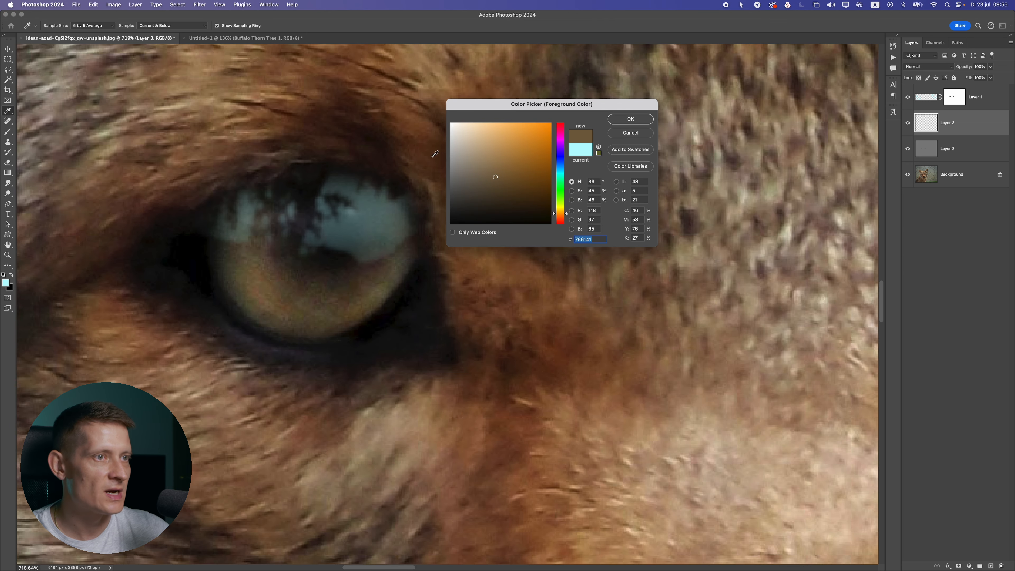
pyautogui.moveTo(499, 157); pyautogui.dragTo(507, 127)
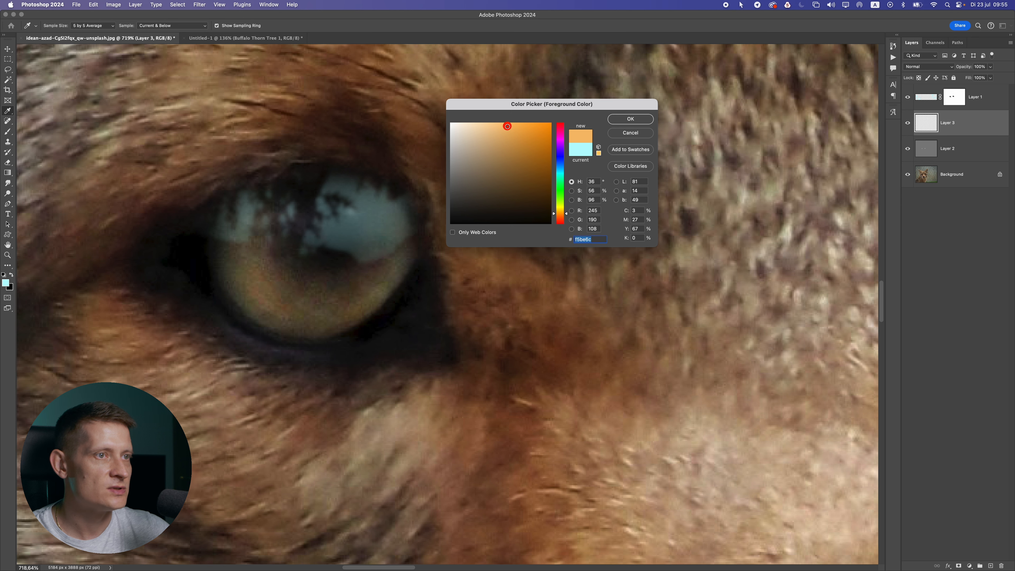
pyautogui.click(512, 120)
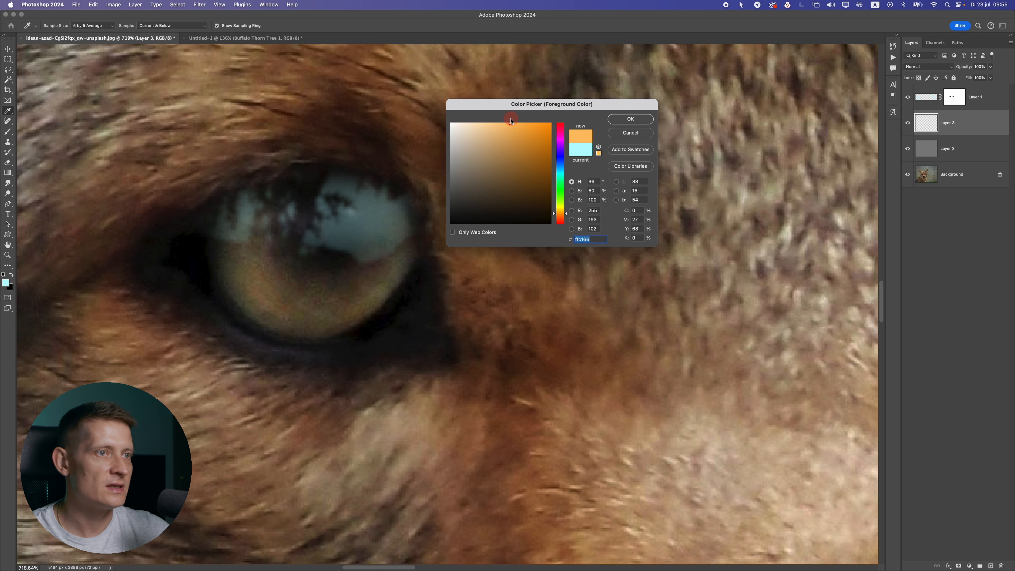
pyautogui.click(630, 118)
# - Paint both irises orange on Layer 3 with the 60 px Soft Round brush at 54% opacity
pyautogui.press('o')
pyautogui.scroll(-3, 306, 226)
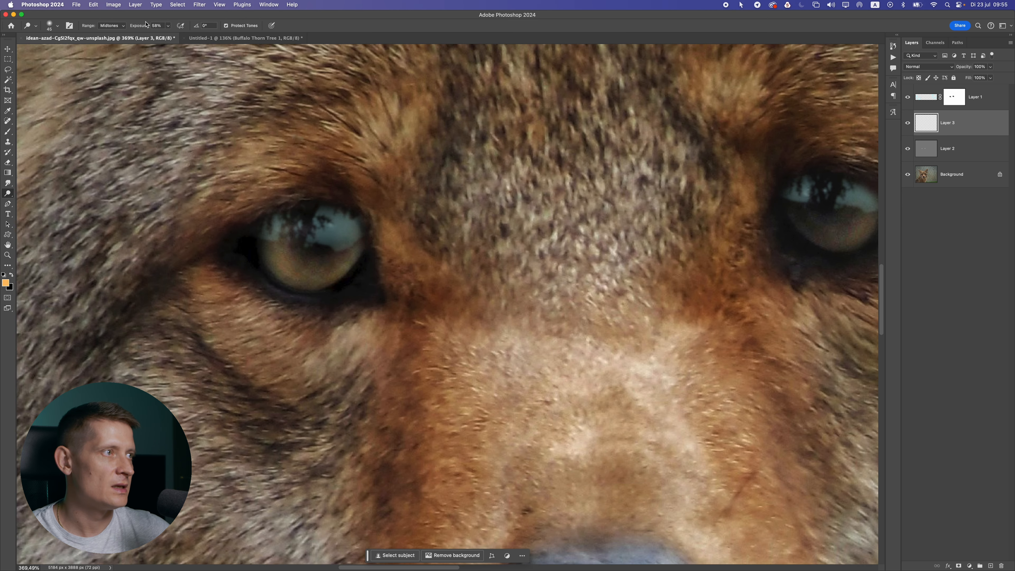
pyautogui.moveTo(8, 131); pyautogui.dragTo(47, 130)
pyautogui.click(49, 26)
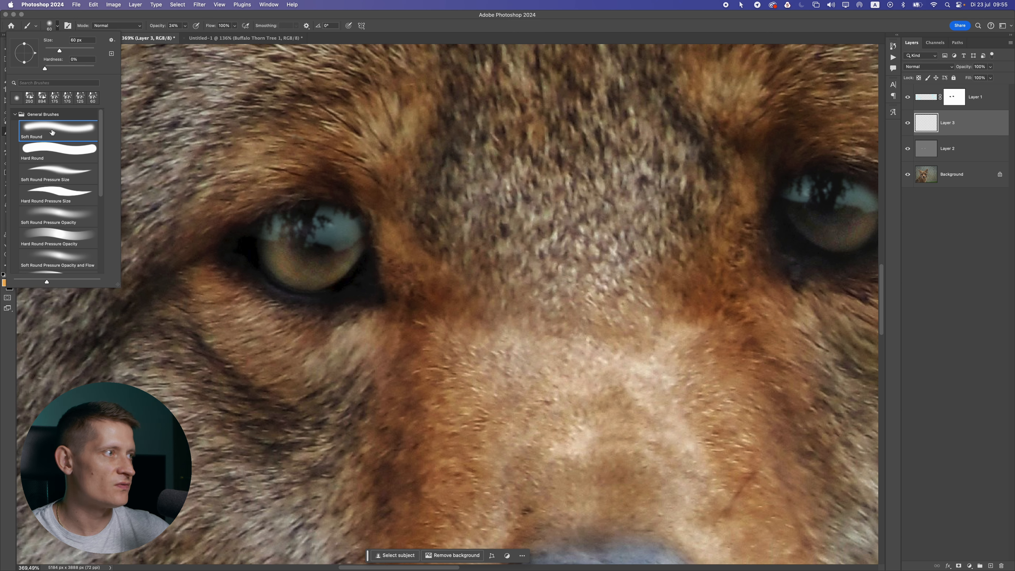
pyautogui.click(185, 36)
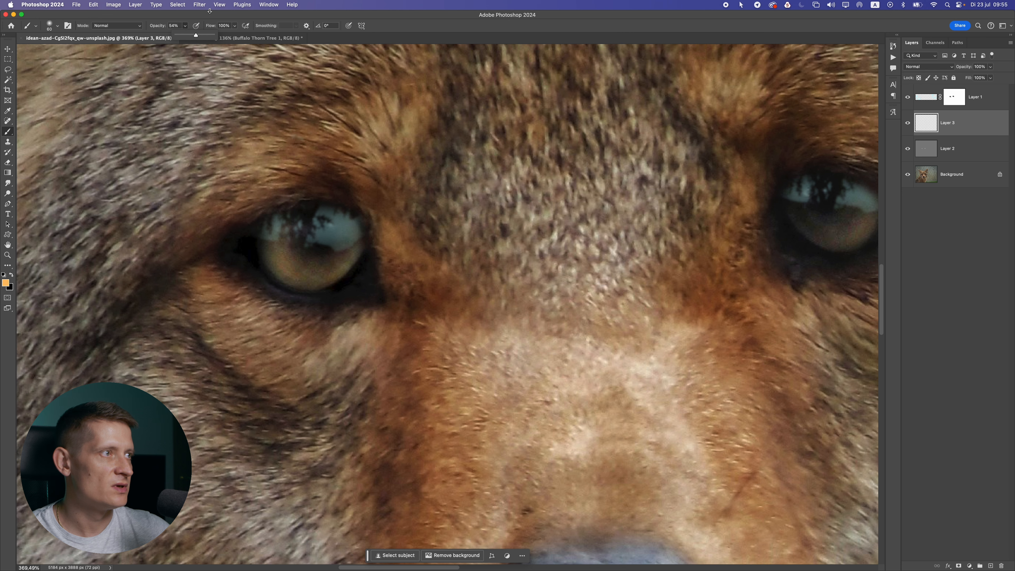
pyautogui.moveTo(288, 276)
pyautogui.mouseDown()
pyautogui.moveTo(279, 239)
pyautogui.moveTo(341, 263)
pyautogui.moveTo(323, 269)
pyautogui.moveTo(350, 231)
pyautogui.moveTo(312, 267)
pyautogui.mouseUp()
pyautogui.moveTo(280, 236)
pyautogui.mouseDown()
pyautogui.moveTo(284, 257)
pyautogui.moveTo(316, 273)
pyautogui.moveTo(283, 266)
pyautogui.moveTo(276, 222)
pyautogui.mouseUp()
pyautogui.moveTo(518, 210); pyautogui.dragTo(344, 212)
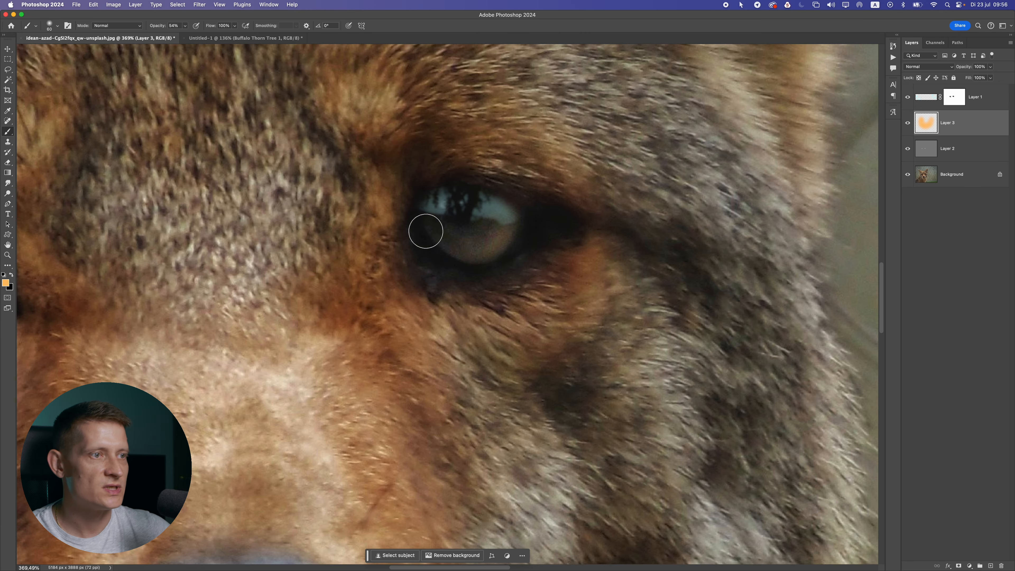
pyautogui.moveTo(425, 231)
pyautogui.mouseDown()
pyautogui.moveTo(442, 202)
pyautogui.moveTo(453, 243)
pyautogui.moveTo(488, 232)
pyautogui.moveTo(497, 209)
pyautogui.moveTo(495, 225)
pyautogui.moveTo(465, 240)
pyautogui.moveTo(442, 222)
pyautogui.moveTo(475, 238)
pyautogui.moveTo(496, 234)
pyautogui.moveTo(477, 246)
pyautogui.moveTo(499, 216)
pyautogui.moveTo(491, 234)
pyautogui.moveTo(443, 234)
pyautogui.moveTo(433, 216)
pyautogui.moveTo(446, 233)
pyautogui.mouseUp()
pyautogui.scroll(-5, 446, 234)
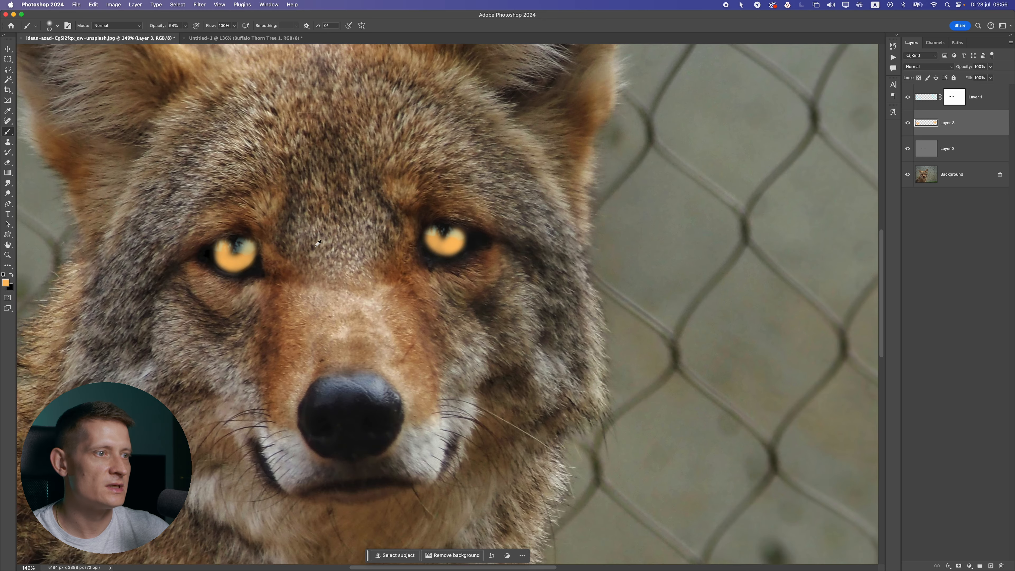
# - Set Layer 3's blend mode to Color and check the eyes on the whole portrait
pyautogui.click(924, 67)
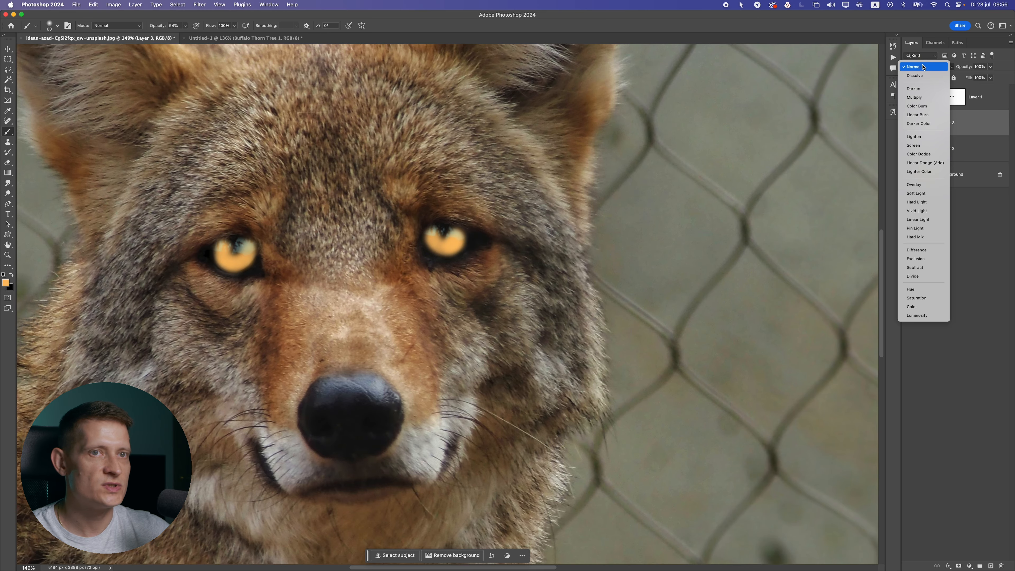
pyautogui.click(911, 307)
pyautogui.press('super+minus')
pyautogui.press('super+minus')
pyautogui.press('super+minus')
pyautogui.press('super+0')
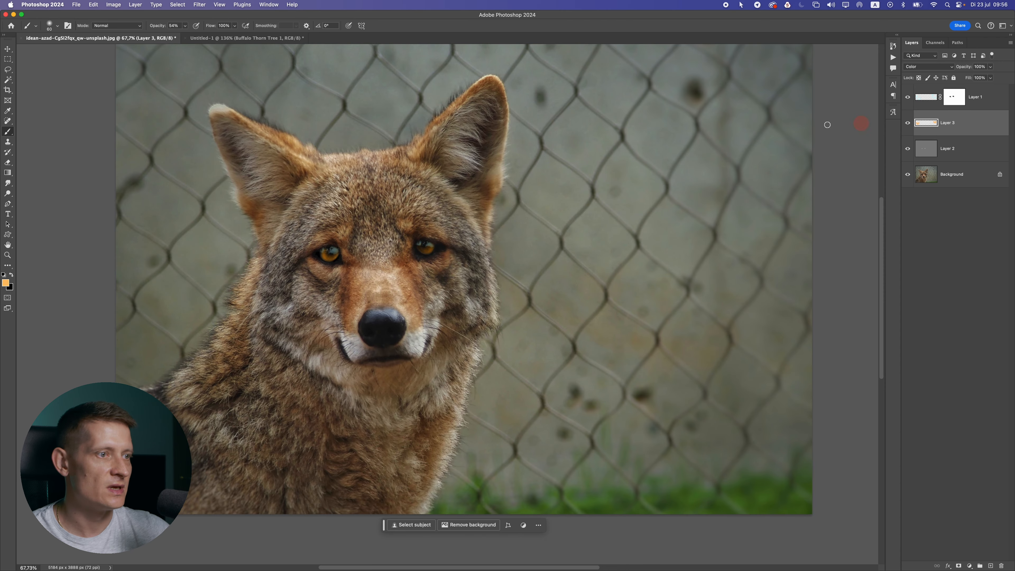
pyautogui.scroll(-3, 394, 262)
pyautogui.scroll(2, 393, 263)
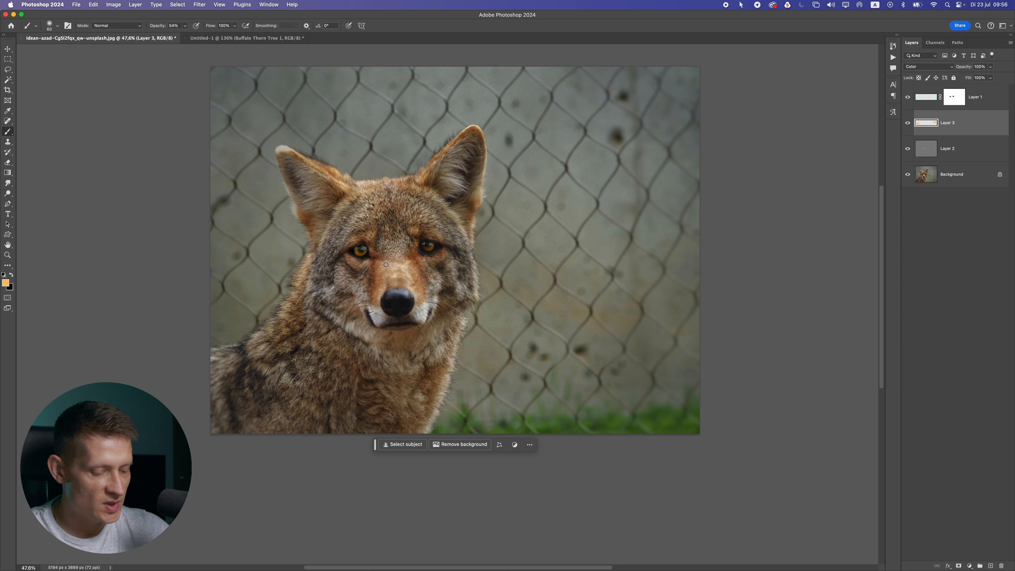
# - Try other eye colours on Layer 3 by shifting its hue and lowering its saturation with Hue/Saturation, then discard the adjustment
pyautogui.press('i')
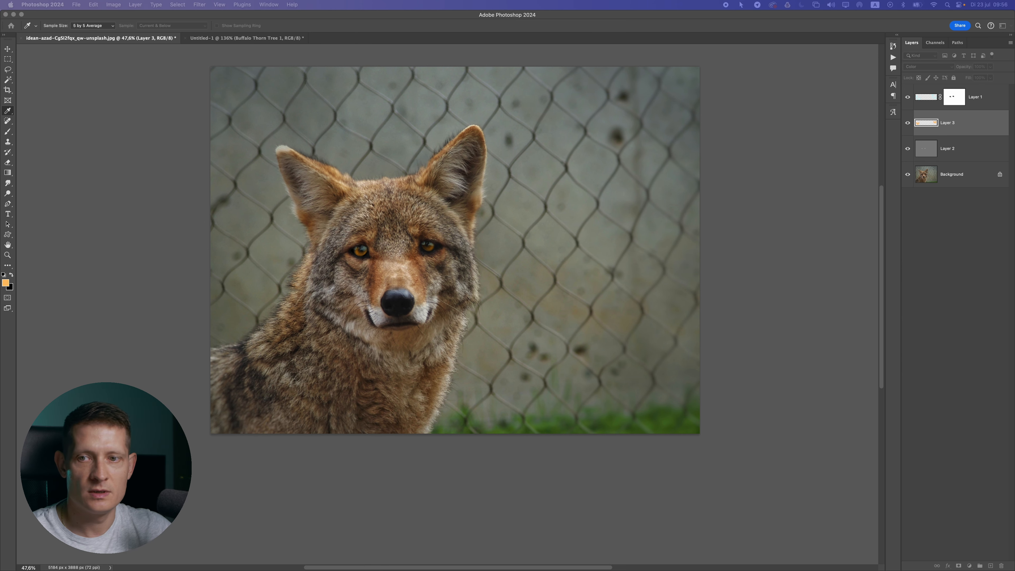
pyautogui.press('super+u')
pyautogui.moveTo(559, 155); pyautogui.dragTo(530, 178)
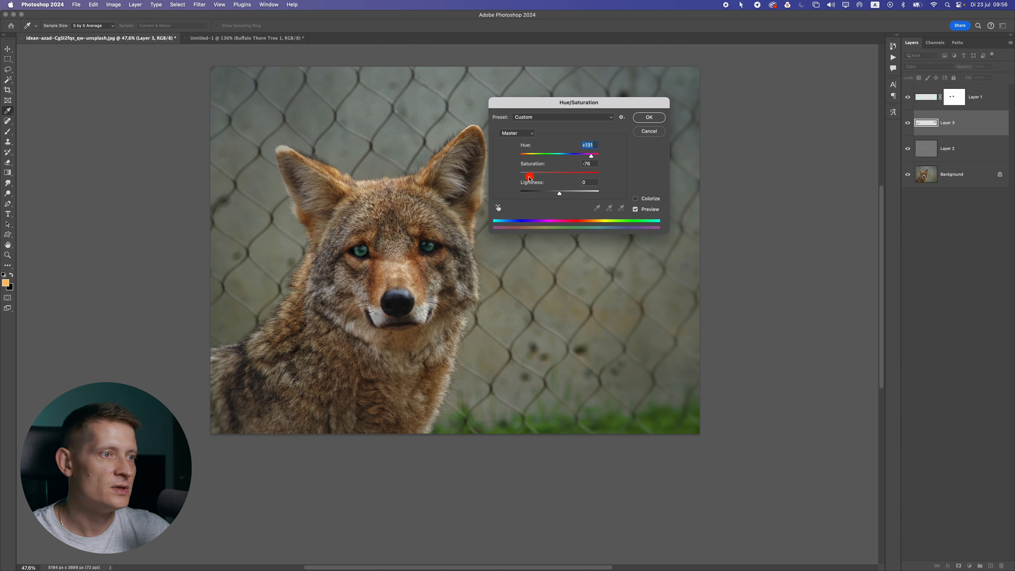
pyautogui.moveTo(591, 157); pyautogui.dragTo(535, 176)
pyautogui.scroll(2, 528, 175)
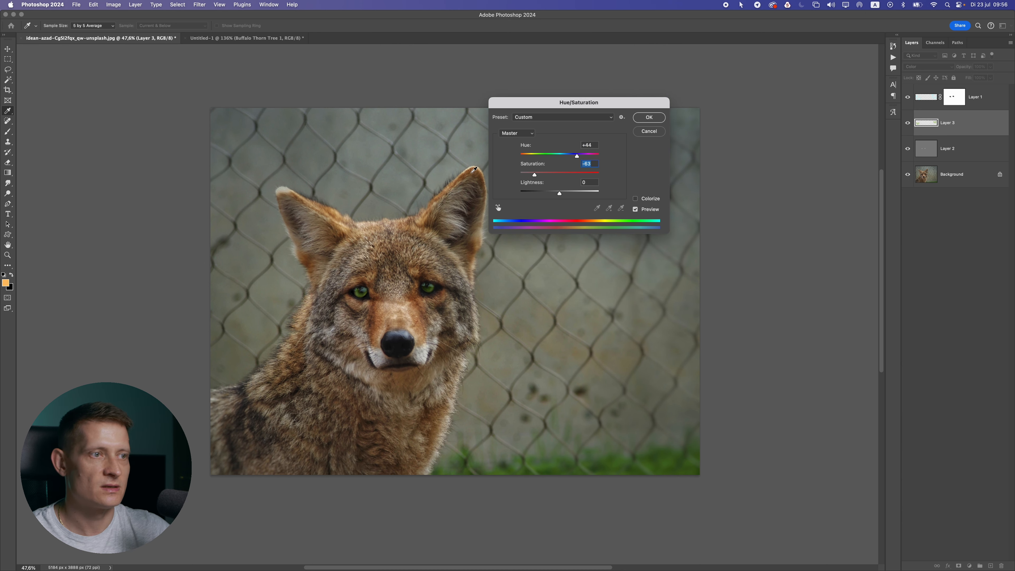
pyautogui.click(649, 132)
pyautogui.press('b')
pyautogui.press('super+0')
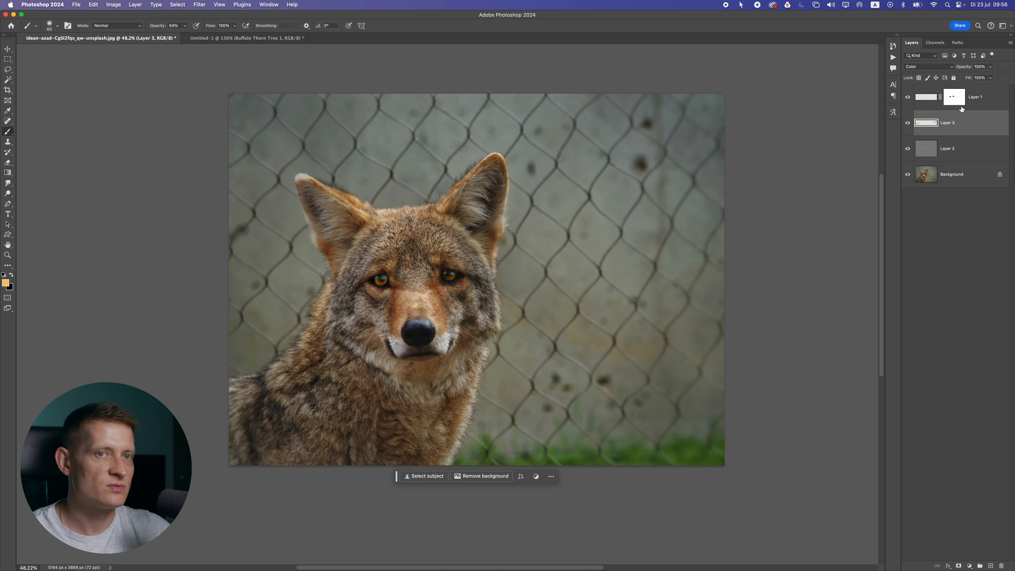
# - Lower Layer 3's opacity to about 72% and set Layer 1's opacity to 45%, checking the eyes on the portrait
pyautogui.click(990, 78)
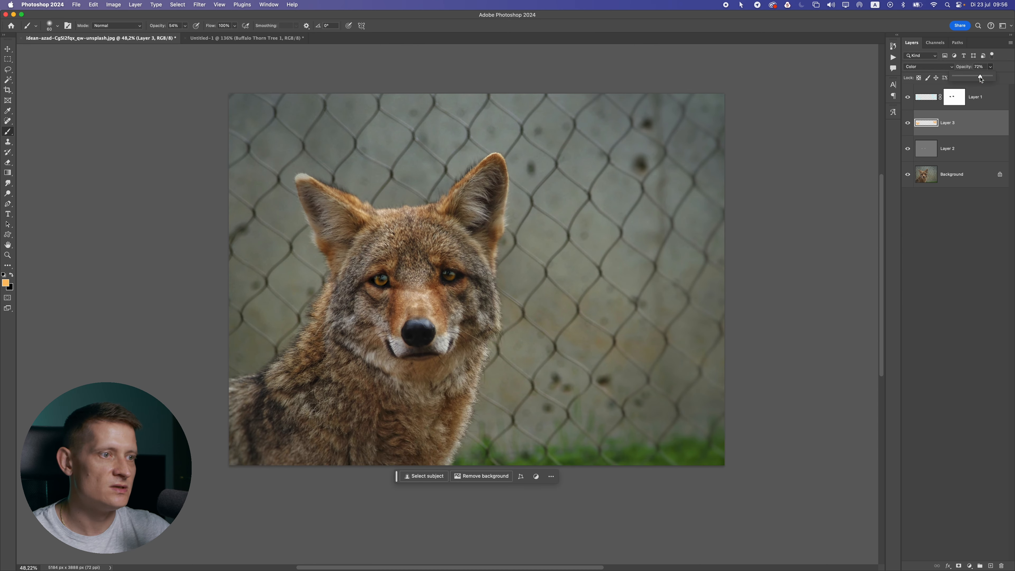
pyautogui.click(956, 137)
pyautogui.moveTo(992, 68); pyautogui.dragTo(987, 78)
pyautogui.click(975, 100)
pyautogui.scroll(-5, 444, 296)
pyautogui.scroll(6, 441, 296)
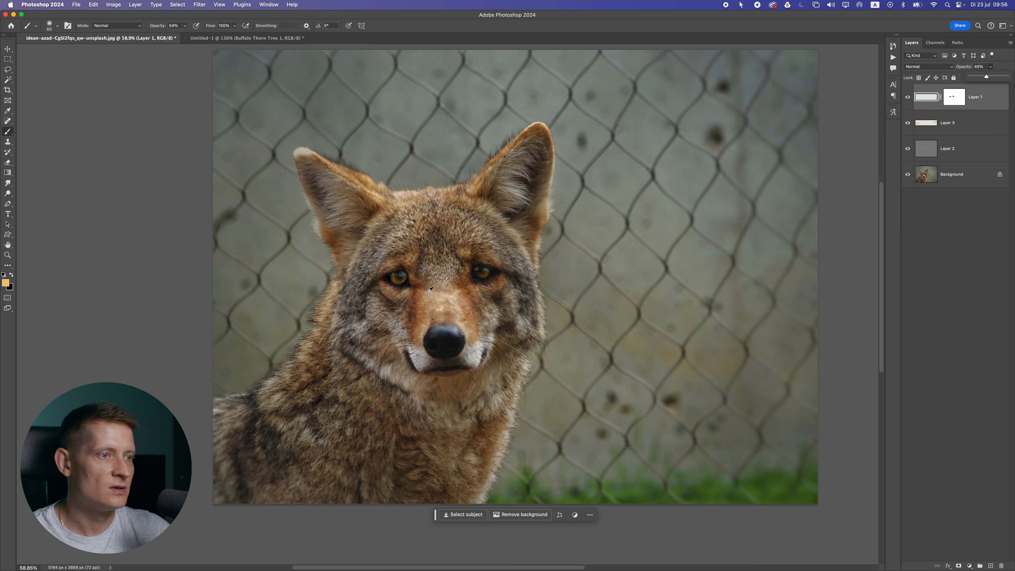
# - Group Layer 1, Layer 3 and Layer 2, and compare the portrait with the group hidden and shown
pyautogui.keyDown('shift'); pyautogui.click(960, 157); pyautogui.keyUp('shift')
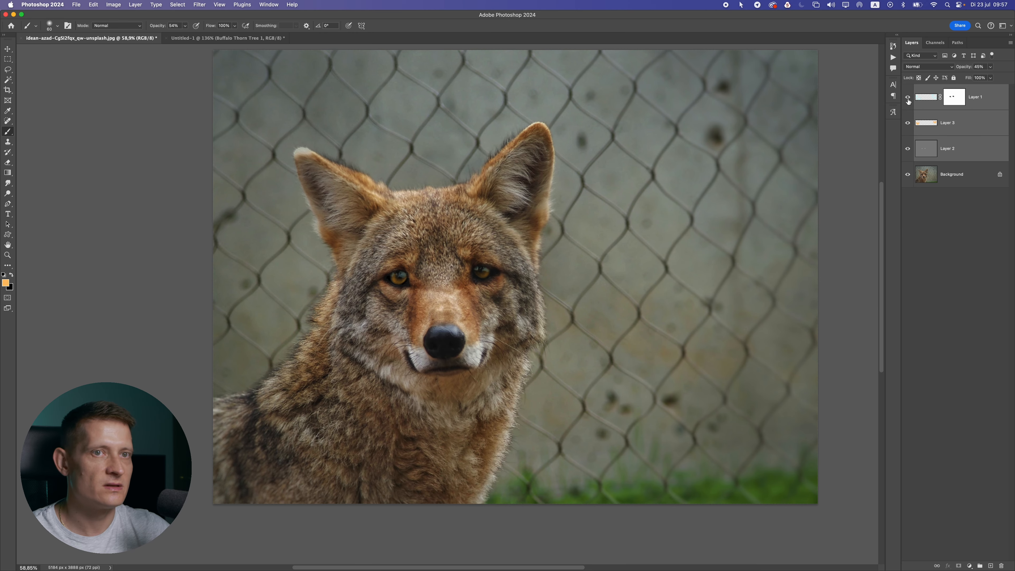
pyautogui.press('super+g')
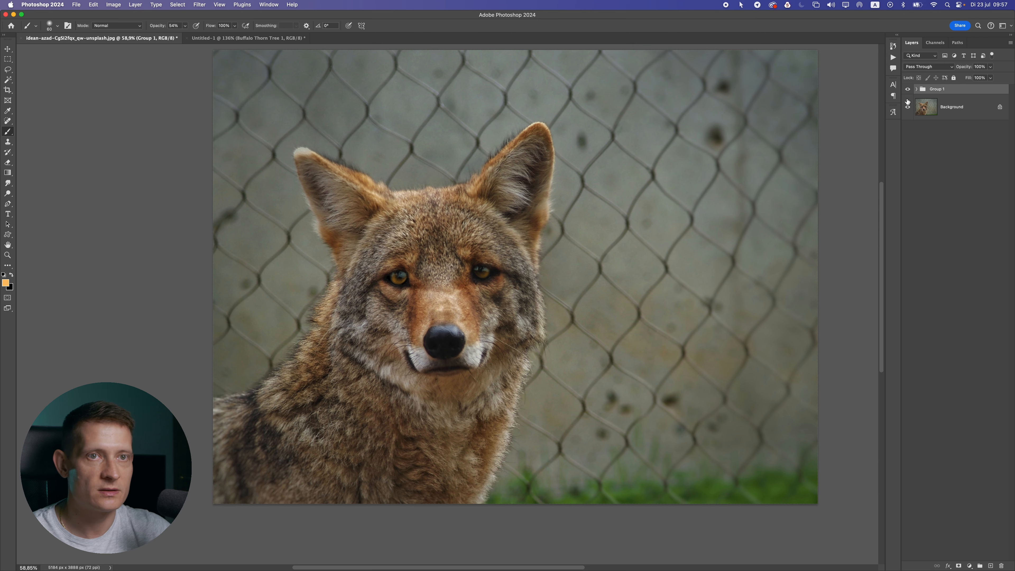
pyautogui.click(909, 90)
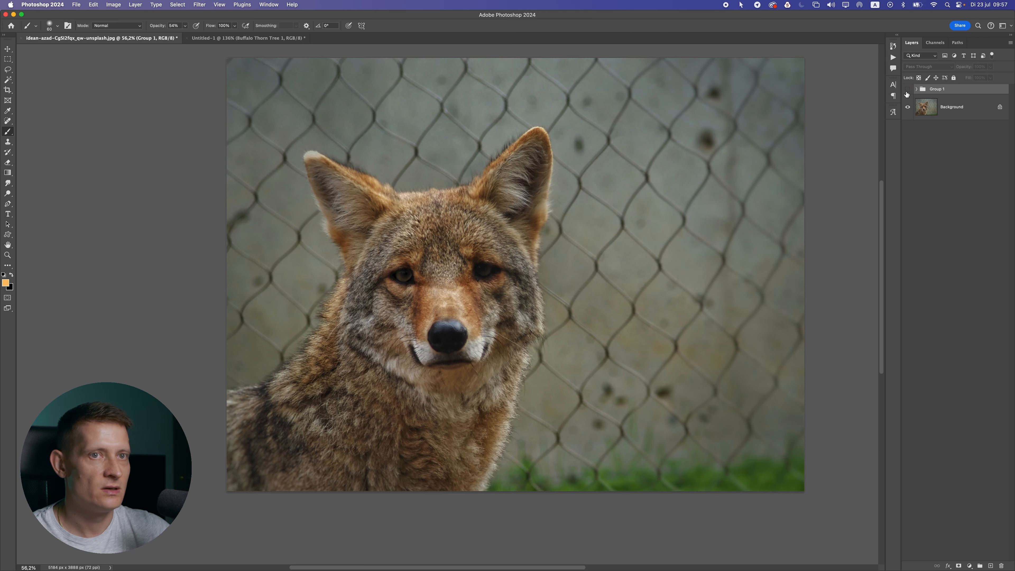
pyautogui.click(908, 90)
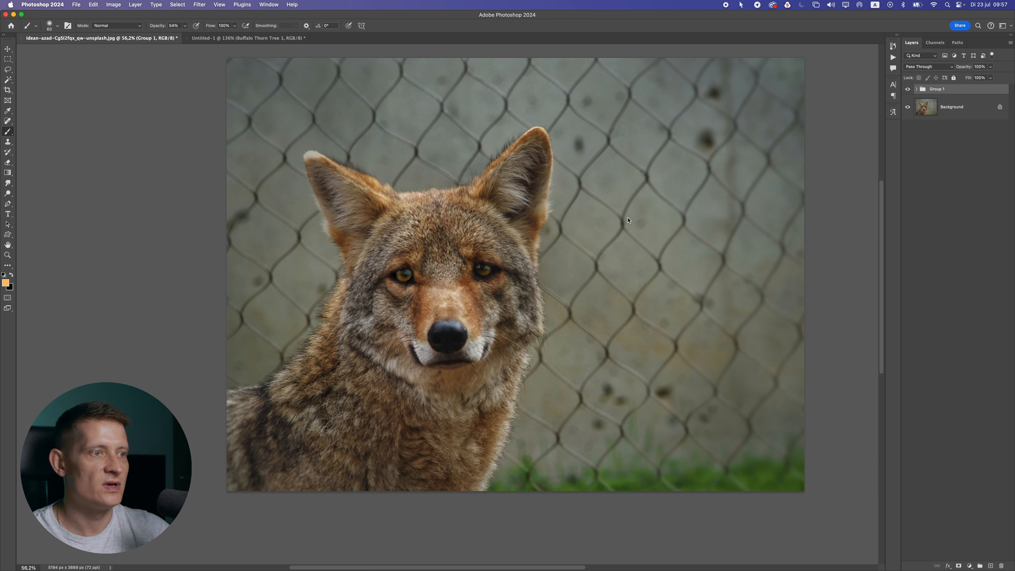
pyautogui.scroll(-10, 493, 293)
pyautogui.scroll(10, 479, 292)
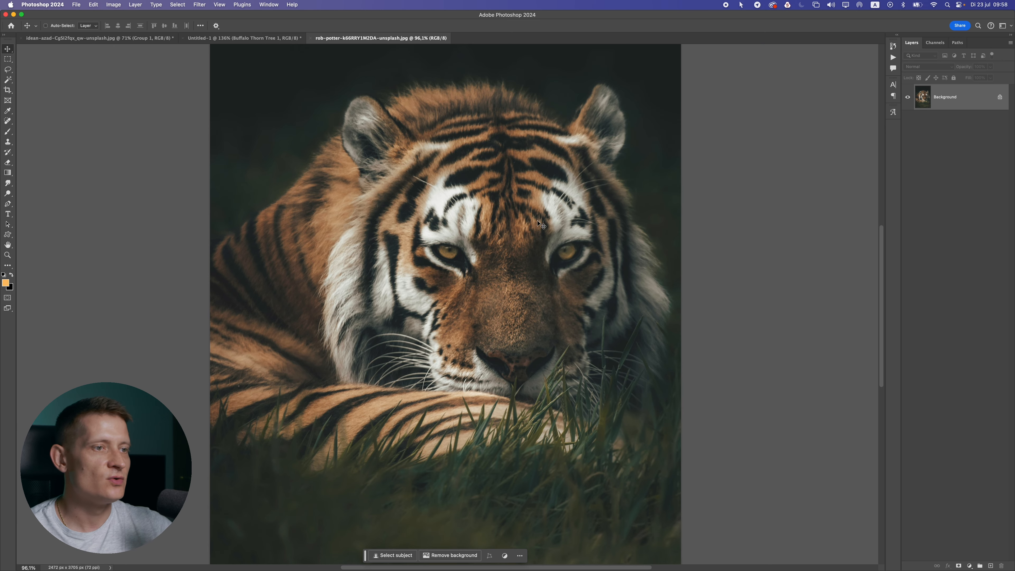
# - Examine the tiger's eyes in the tiger photo up close and within the whole picture
pyautogui.scroll(-2, 497, 243)
pyautogui.scroll(3, 497, 244)
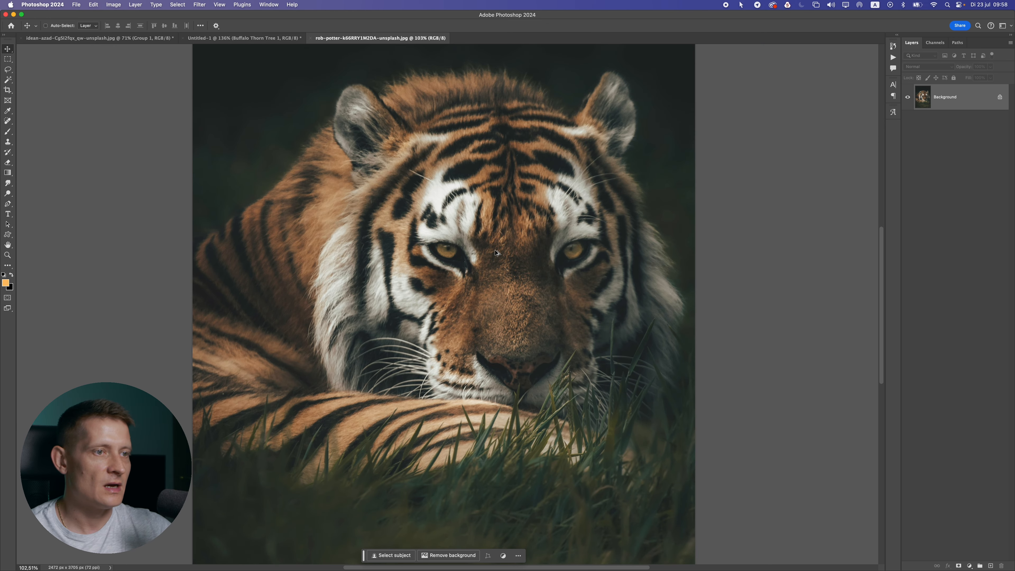
pyautogui.scroll(-5, 497, 248)
pyautogui.scroll(4, 496, 252)
pyautogui.scroll(4, 497, 252)
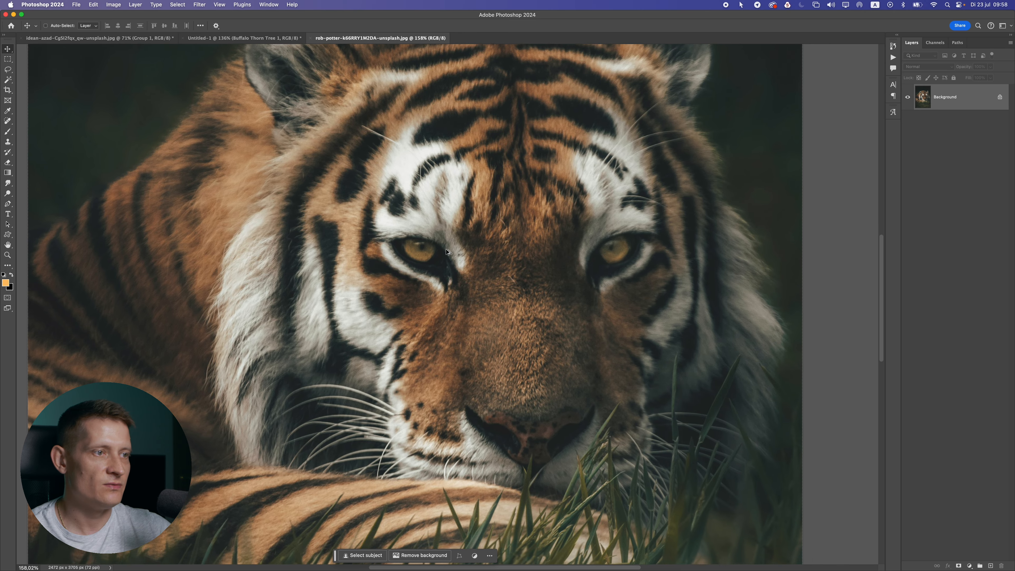
pyautogui.scroll(-2, 480, 251)
pyautogui.scroll(3, 480, 250)
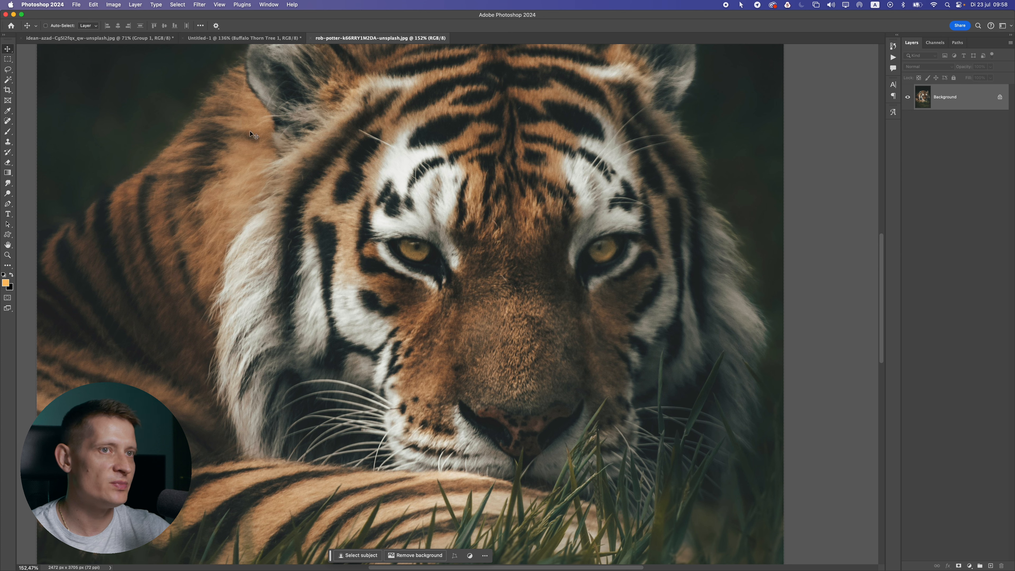
# - Add a new layer above the tiger photo's background and choose the custom Eye Brush for the Brush tool
pyautogui.click(989, 565)
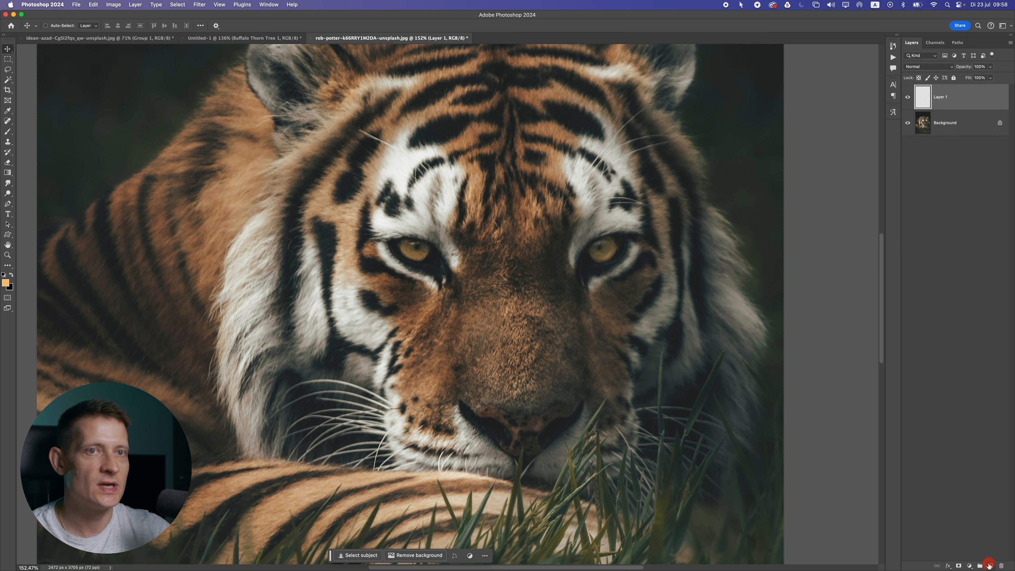
pyautogui.click(9, 132)
pyautogui.click(56, 25)
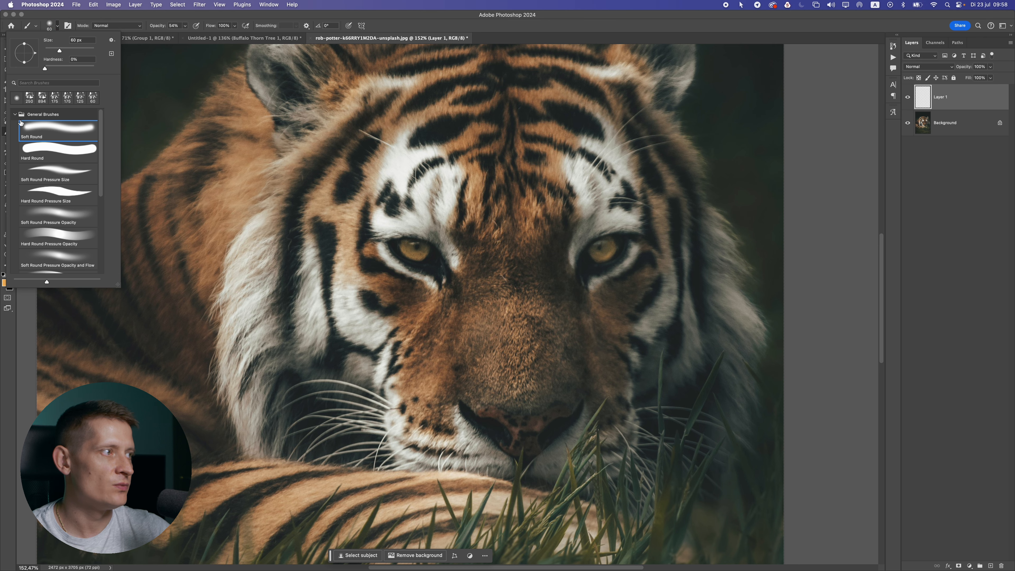
pyautogui.click(15, 114)
pyautogui.click(35, 233)
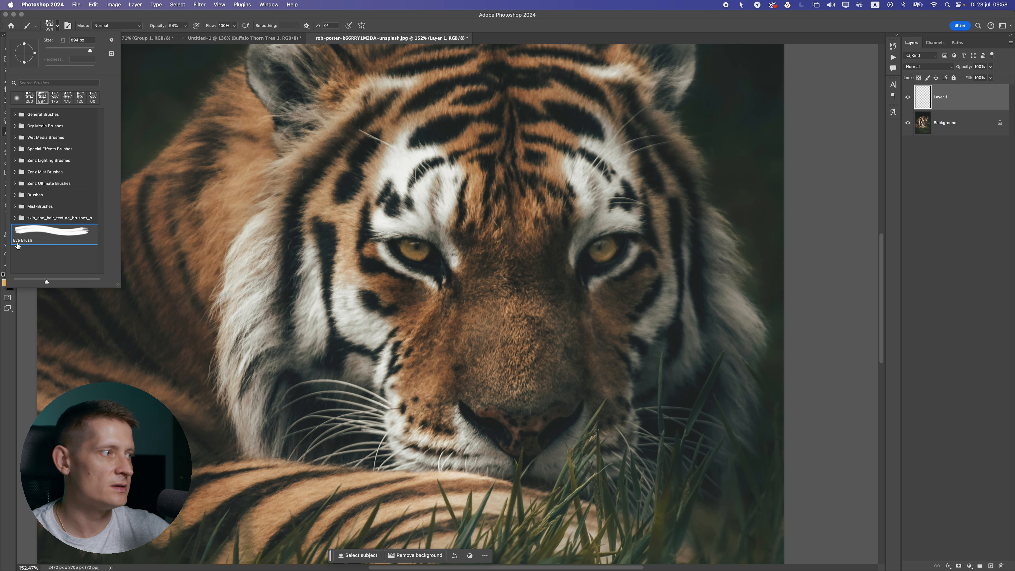
pyautogui.press('Return')
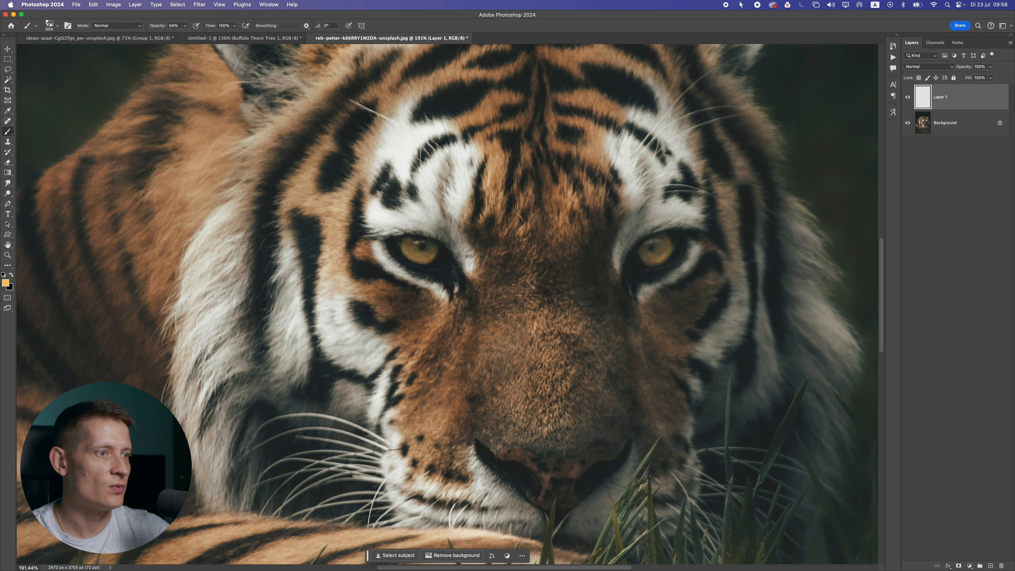
# - Set the foreground colour to a pale cyan for painting the tiger's eye reflections
pyautogui.scroll(2, 396, 248)
pyautogui.click(6, 283)
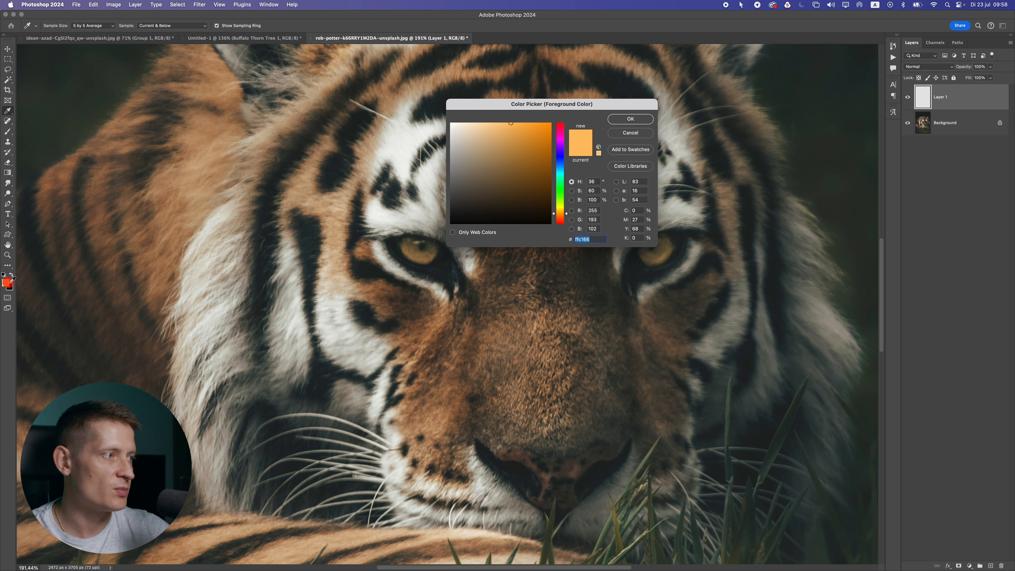
pyautogui.moveTo(560, 177); pyautogui.dragTo(560, 171)
pyautogui.moveTo(510, 138); pyautogui.dragTo(472, 104)
# - Reduce the Eye Brush size to 150 px so its stamp fits one of the tiger's eyes
pyautogui.press('[')
pyautogui.press('[')
pyautogui.press('[')
pyautogui.press('[')
pyautogui.press('[')
pyautogui.press('[')
pyautogui.press('[')
pyautogui.press('[')
pyautogui.press('[')
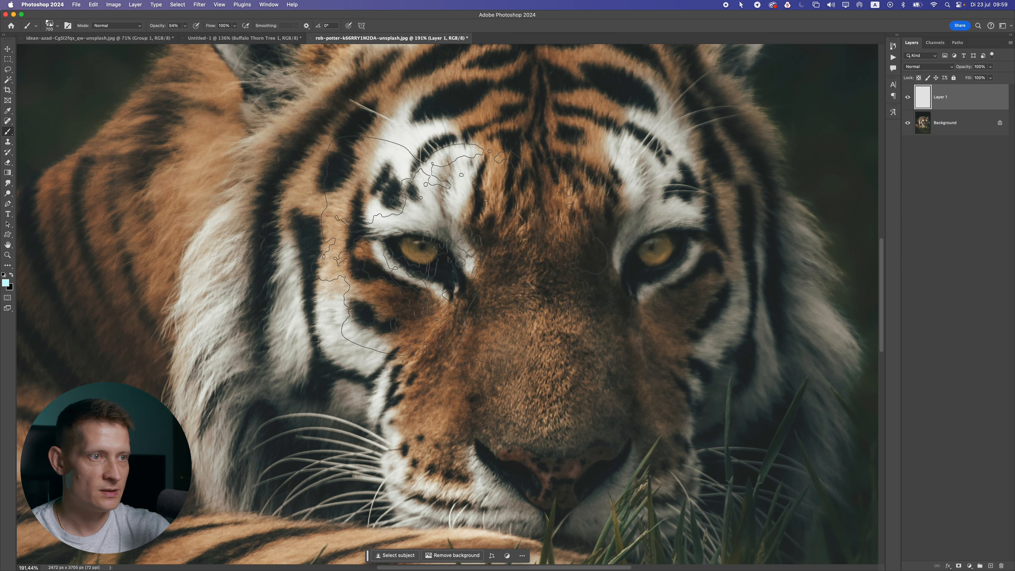
pyautogui.press('[')
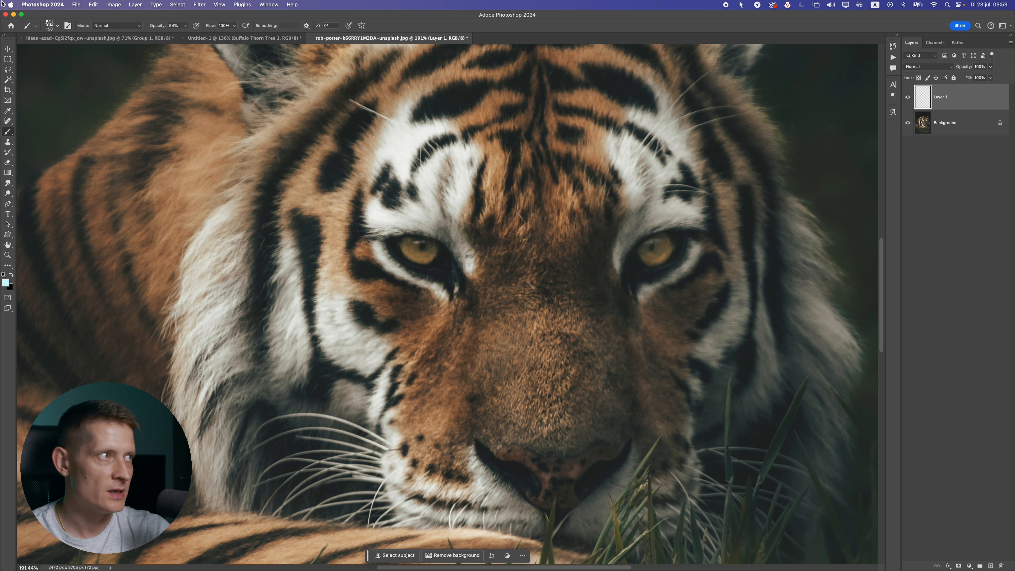
pyautogui.click(49, 25)
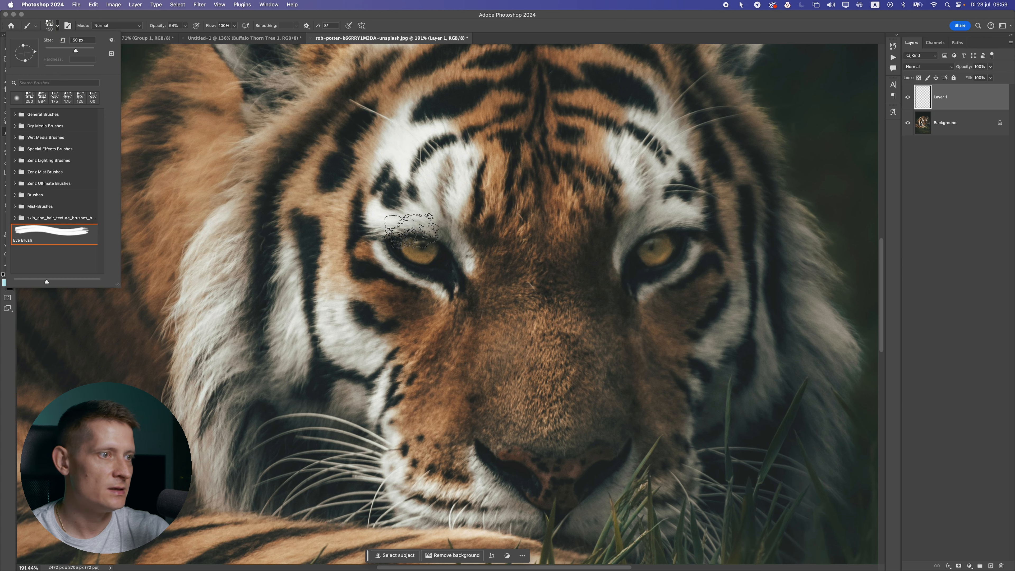
# - Raise the brush opacity to 100% and stamp one pale cyan reflection over the upper part of each of the tiger's eyes
pyautogui.click(416, 233)
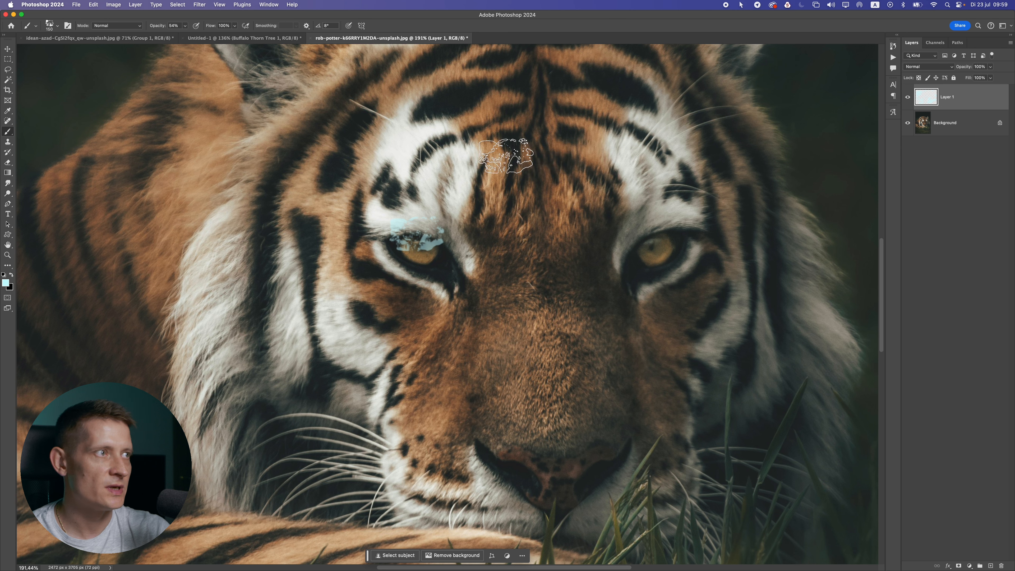
pyautogui.press('super+z')
pyautogui.click(184, 26)
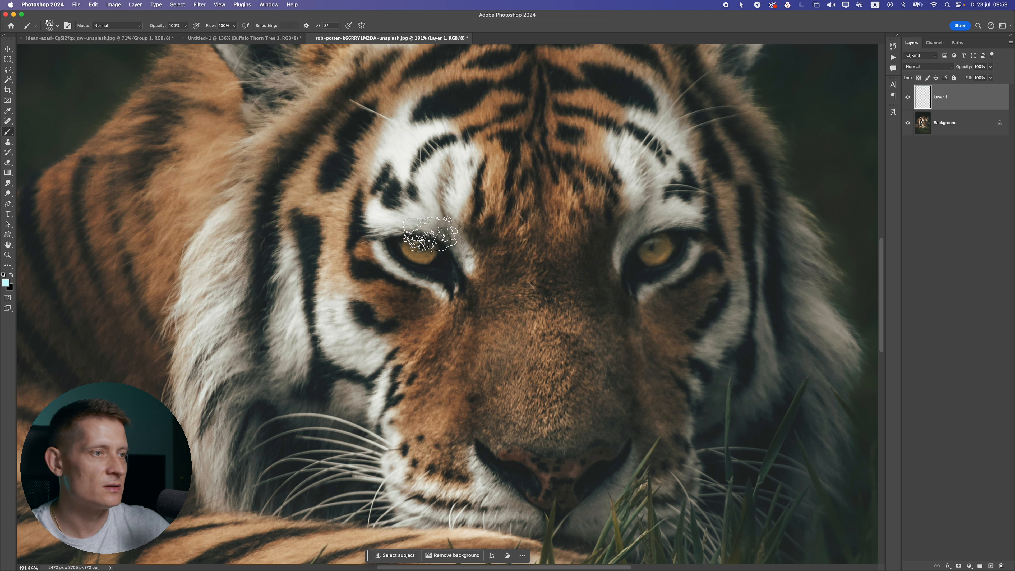
pyautogui.click(417, 235)
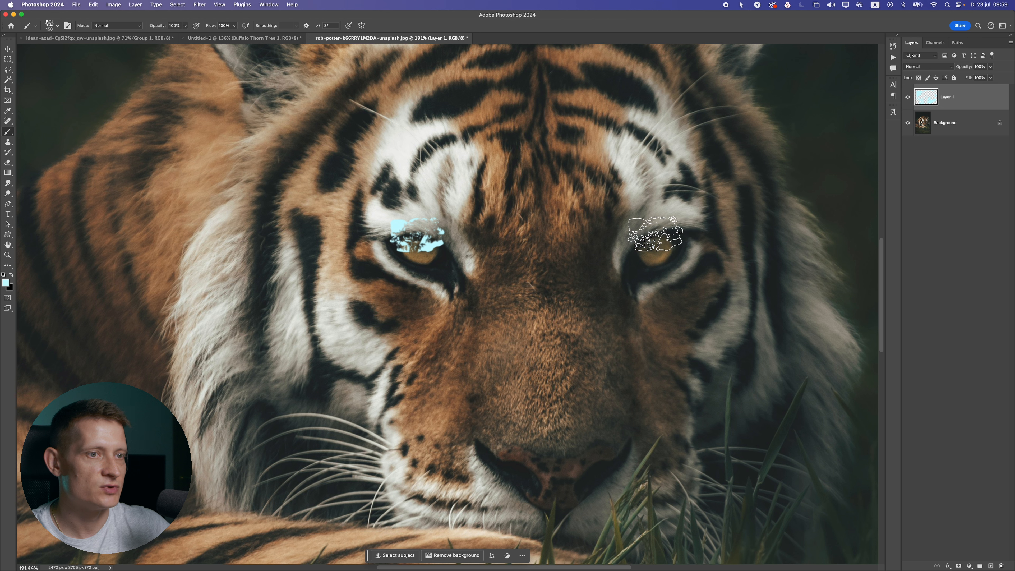
pyautogui.click(655, 233)
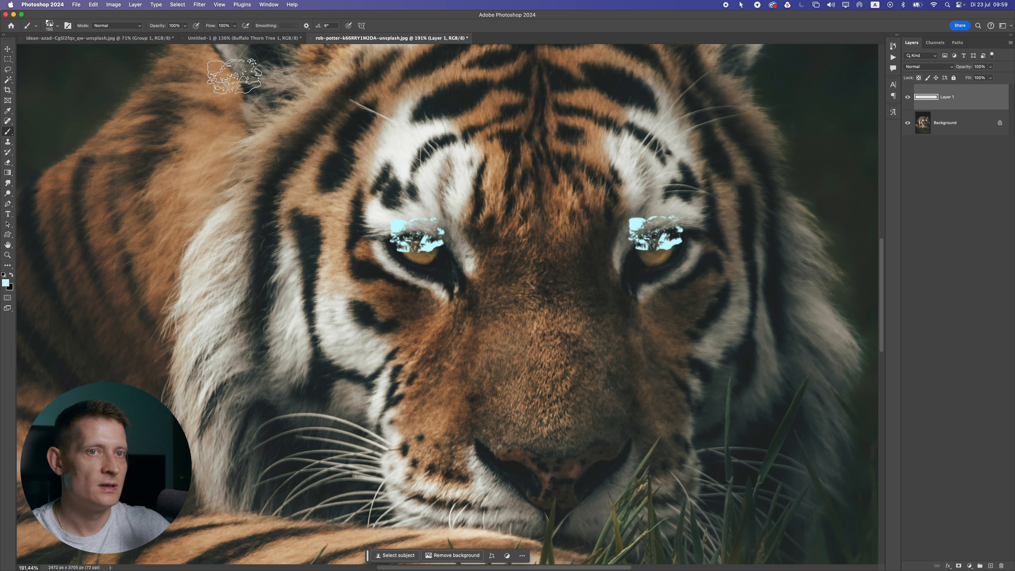
# - Add a layer mask to Layer 1 and choose the Soft Round brush from the General Brushes for painting on it
pyautogui.click(8, 49)
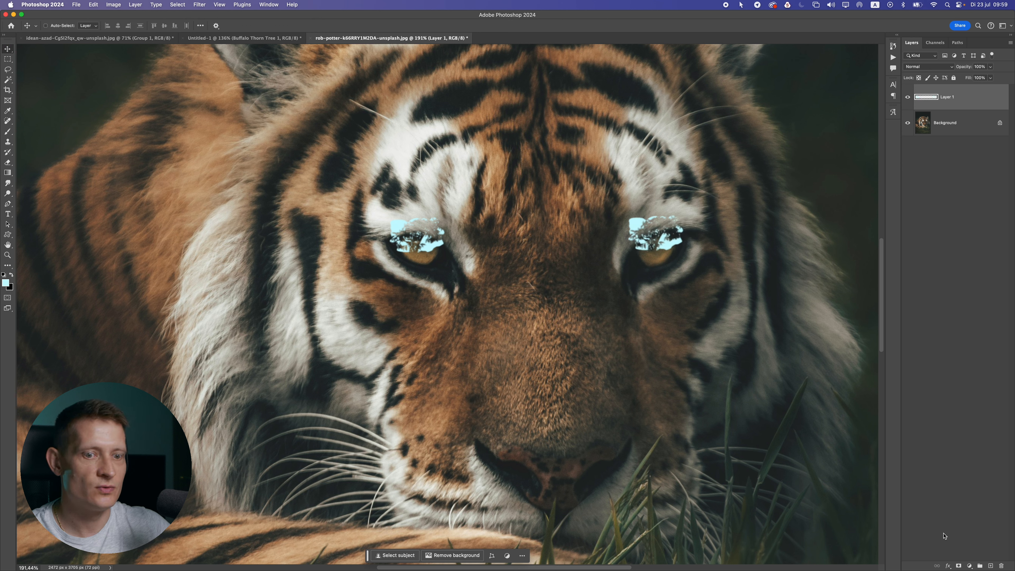
pyautogui.click(958, 565)
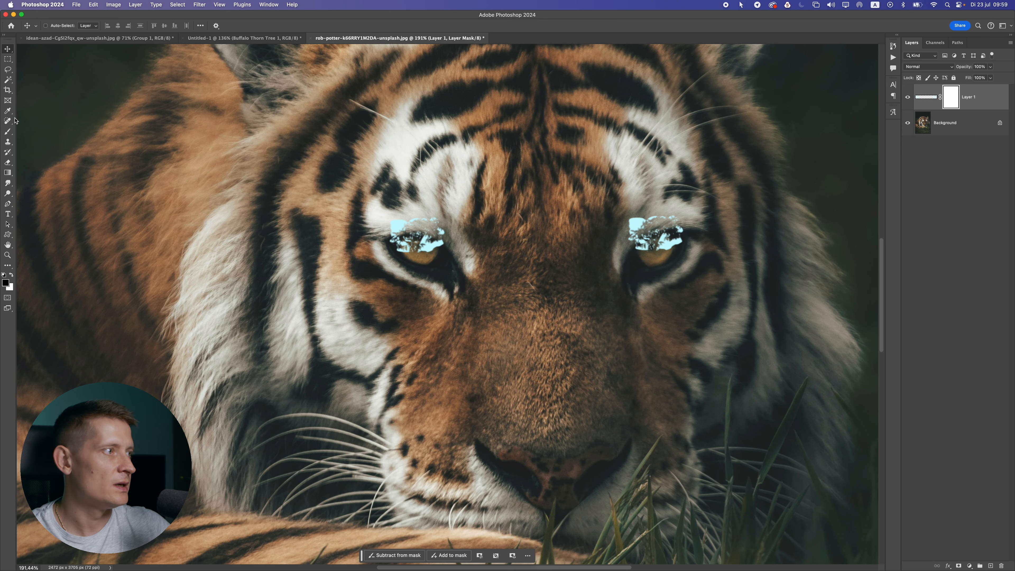
pyautogui.click(8, 132)
pyautogui.click(52, 25)
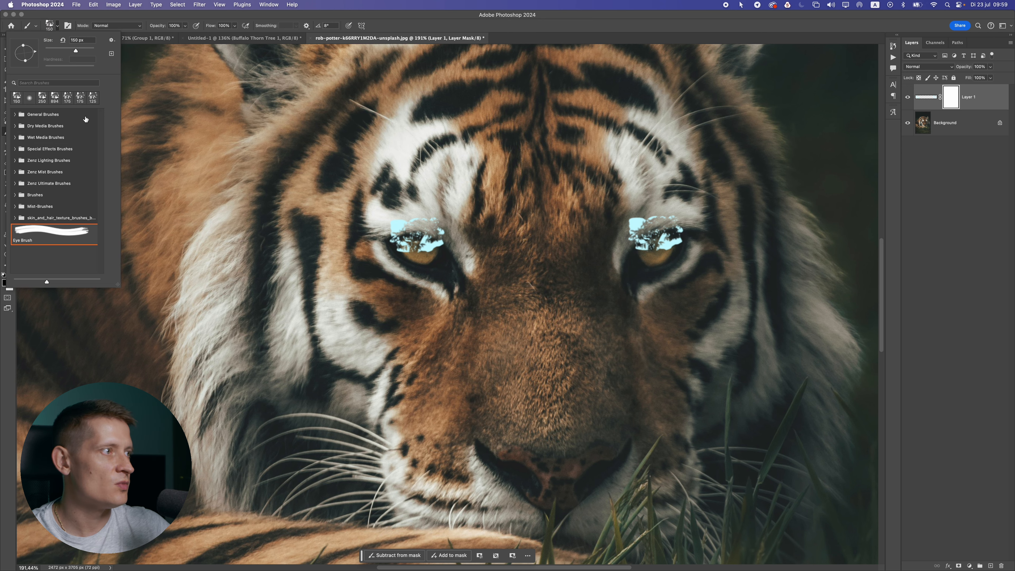
pyautogui.click(15, 115)
pyautogui.click(29, 126)
pyautogui.click(204, 18)
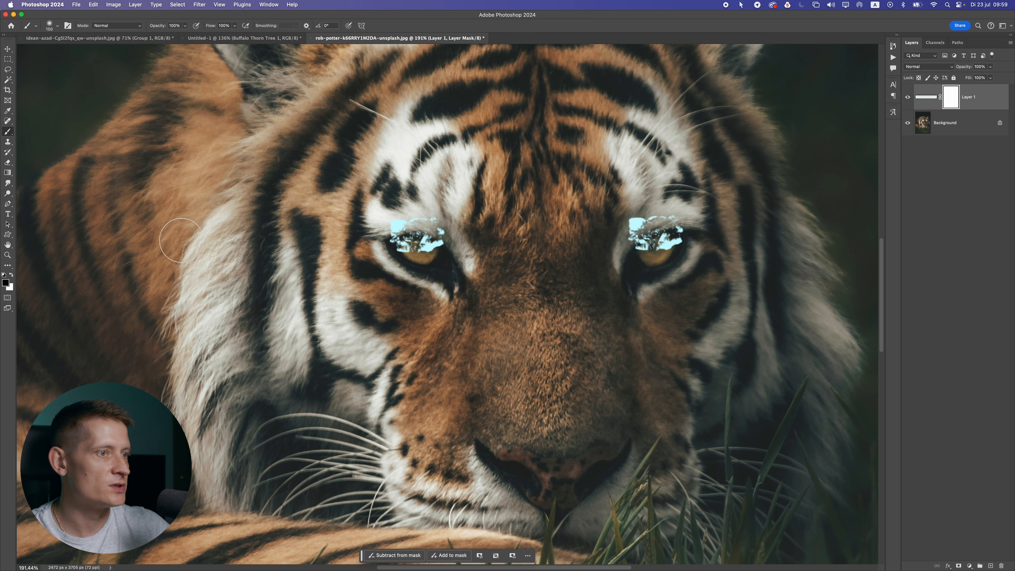
# - With black and a 45 px soft brush, mask out the reflection spilling onto the eyelid and fur around the left-hand eye
pyautogui.scroll(5, 410, 243)
pyautogui.press('[')
pyautogui.press('[')
pyautogui.press('[')
pyautogui.press('[')
pyautogui.press('[')
pyautogui.press('[')
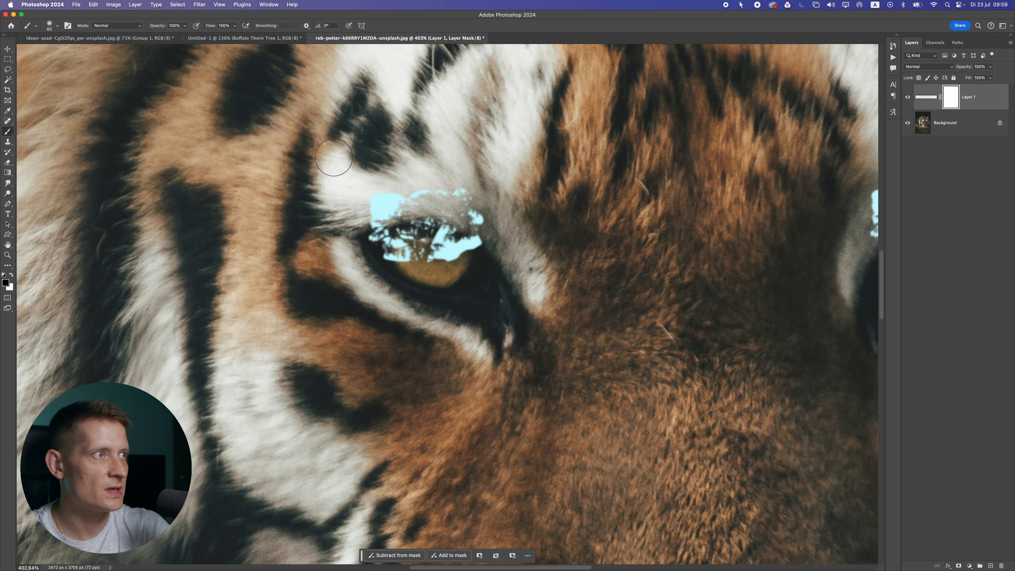
pyautogui.moveTo(372, 204)
pyautogui.mouseDown()
pyautogui.moveTo(489, 197)
pyautogui.moveTo(472, 229)
pyautogui.moveTo(460, 214)
pyautogui.moveTo(428, 210)
pyautogui.moveTo(379, 224)
pyautogui.moveTo(464, 236)
pyautogui.mouseUp()
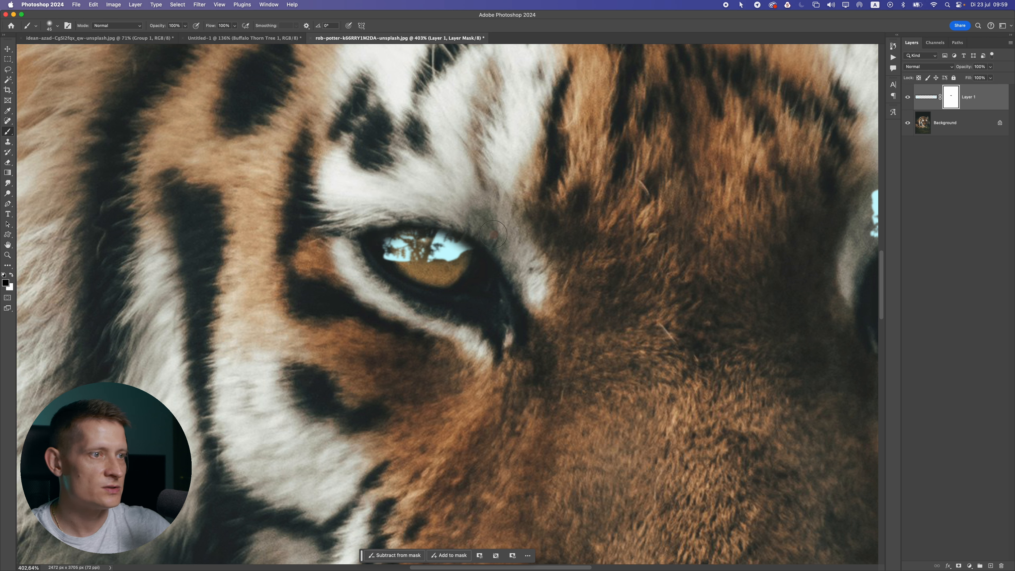
pyautogui.click(487, 238)
pyautogui.moveTo(377, 285); pyautogui.dragTo(367, 228)
# - Mask out the reflection spilling beyond the iris of the right-hand eye, including leftovers on the fur above it
pyautogui.moveTo(584, 229)
pyautogui.mouseDown()
pyautogui.moveTo(238, 222)
pyautogui.moveTo(320, 239)
pyautogui.moveTo(284, 238)
pyautogui.mouseUp()
pyautogui.moveTo(551, 224)
pyautogui.mouseDown()
pyautogui.moveTo(696, 233)
pyautogui.moveTo(684, 240)
pyautogui.moveTo(676, 229)
pyautogui.mouseUp()
pyautogui.click(620, 196)
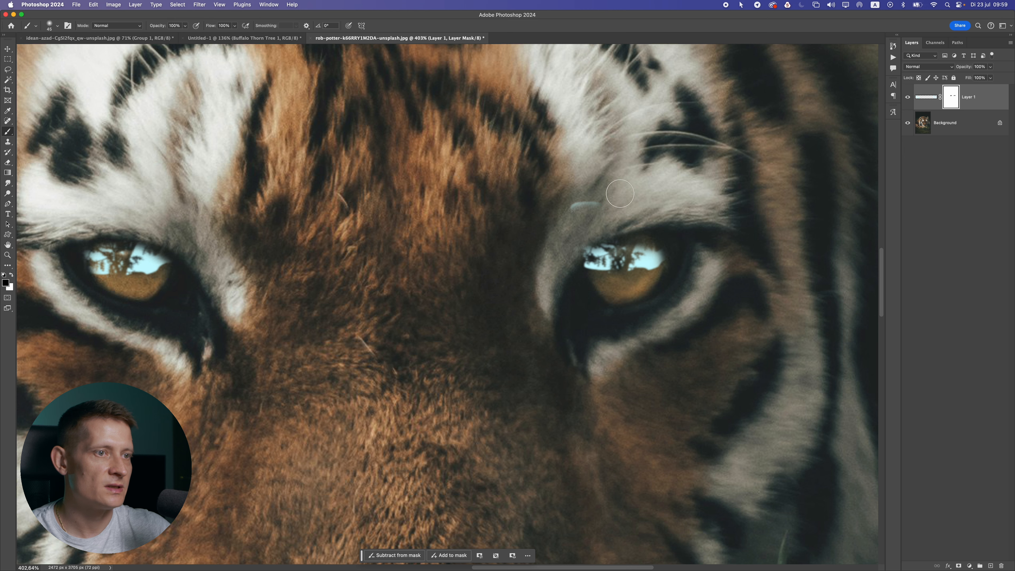
pyautogui.moveTo(620, 193)
pyautogui.mouseDown()
pyautogui.moveTo(597, 236)
pyautogui.moveTo(608, 230)
pyautogui.moveTo(582, 243)
pyautogui.mouseUp()
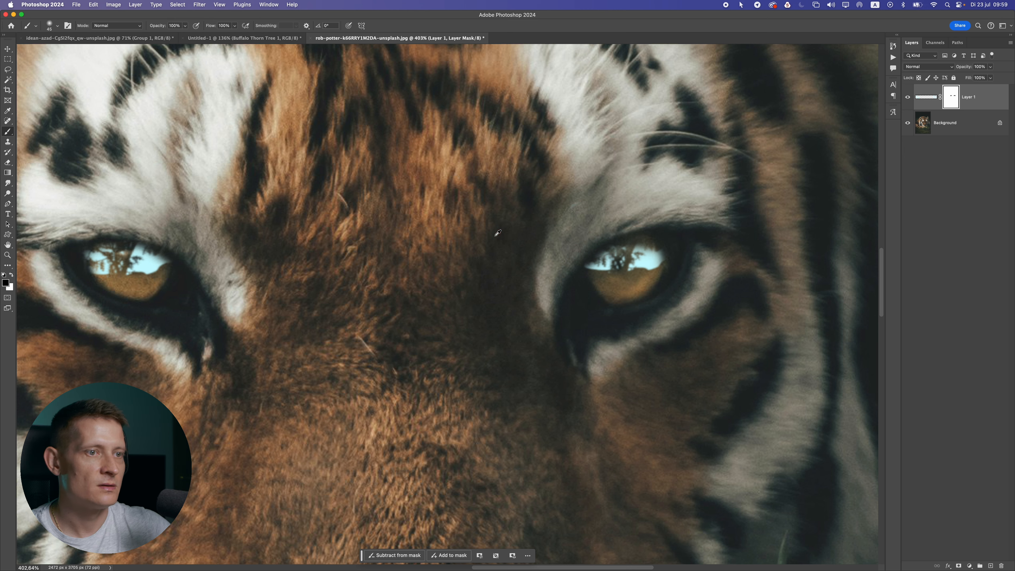
# - Lower the brush opacity to 25% and softly fade the outer edges of the reflections in both eyes on the mask
pyautogui.scroll(-5, 498, 232)
pyautogui.click(54, 25)
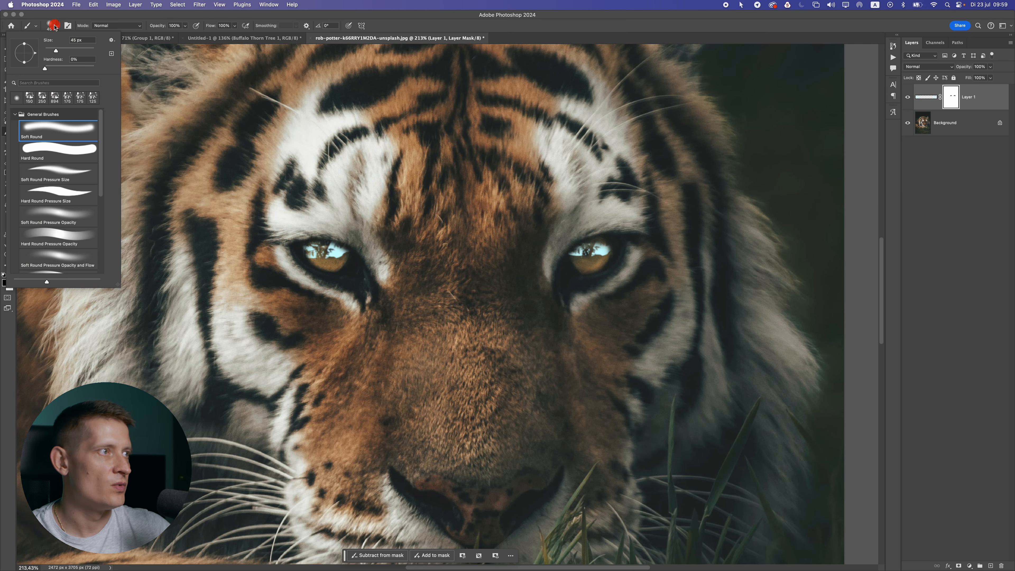
pyautogui.click(184, 25)
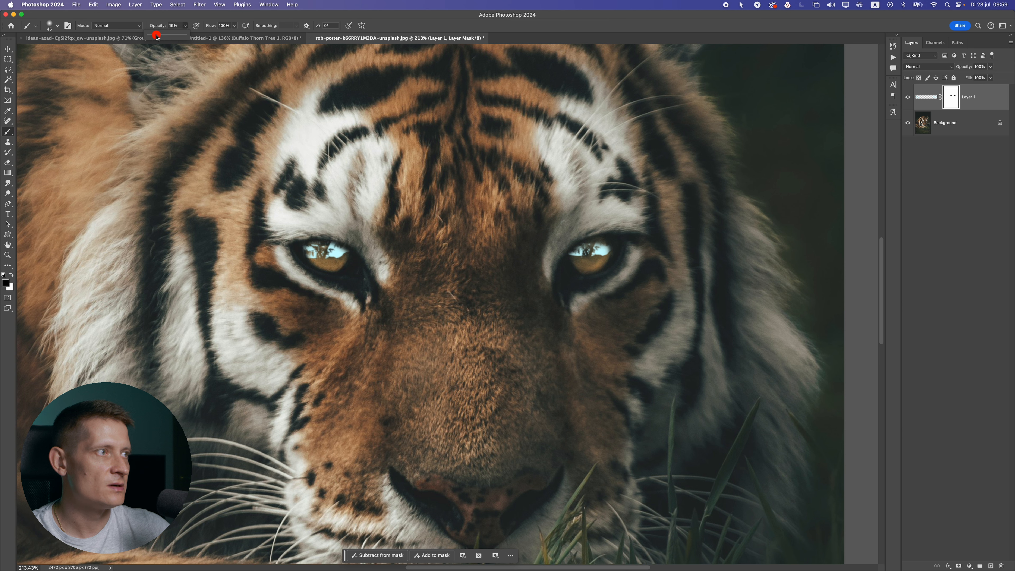
pyautogui.click(449, 243)
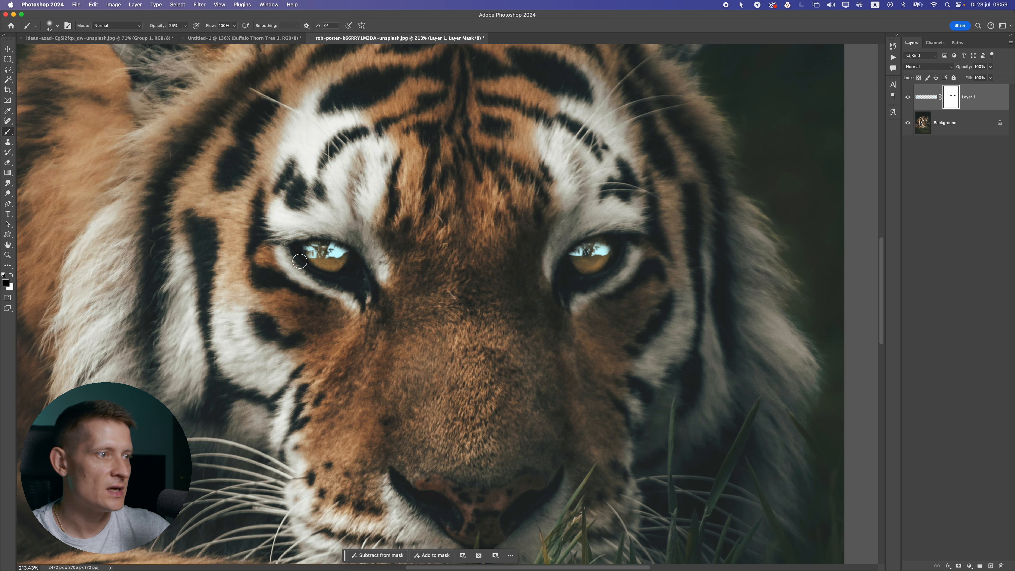
pyautogui.moveTo(301, 261); pyautogui.dragTo(362, 262)
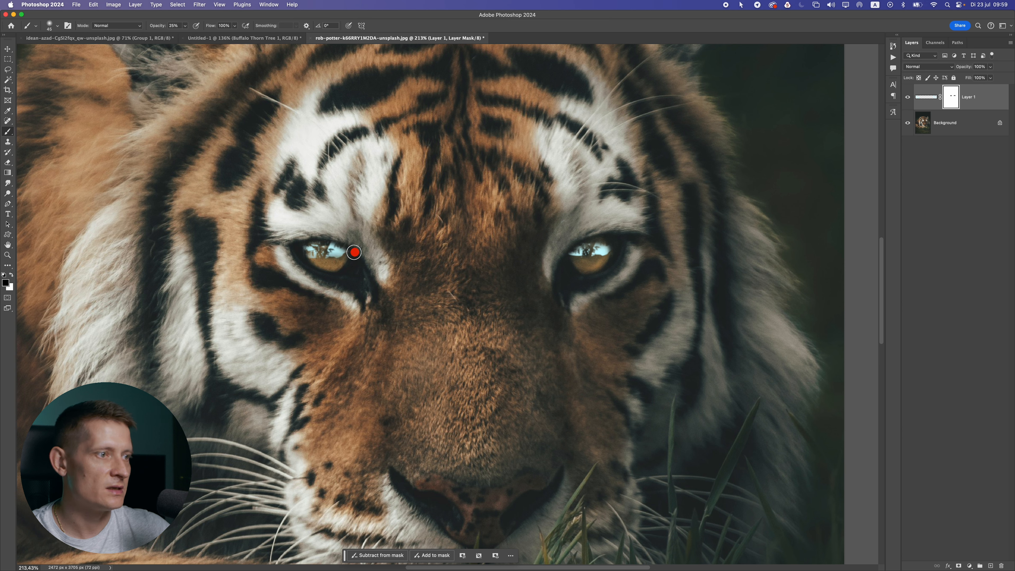
pyautogui.moveTo(342, 237)
pyautogui.mouseDown()
pyautogui.moveTo(309, 240)
pyautogui.moveTo(297, 266)
pyautogui.mouseUp()
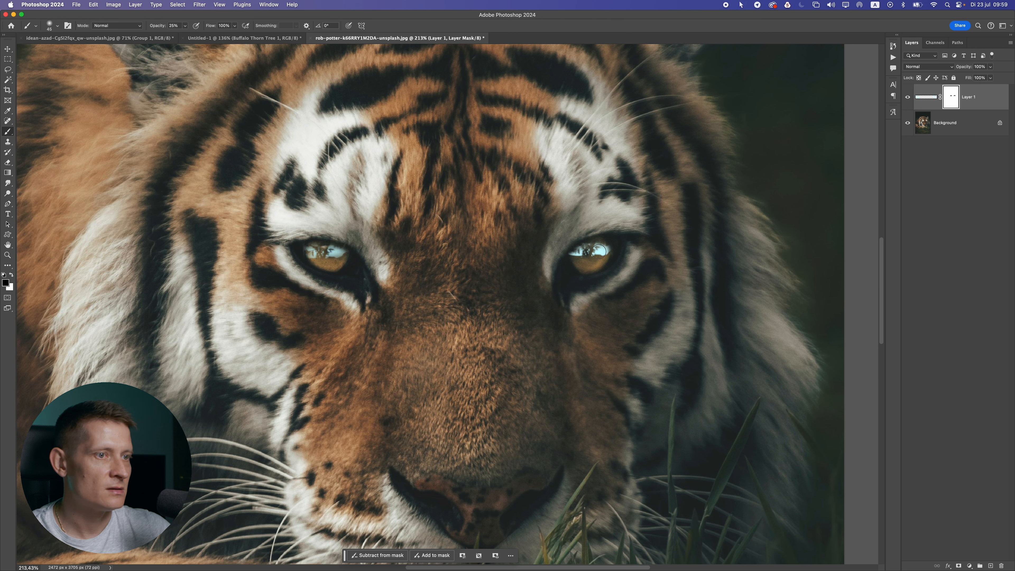
pyautogui.moveTo(568, 270)
pyautogui.mouseDown()
pyautogui.moveTo(626, 250)
pyautogui.moveTo(590, 233)
pyautogui.moveTo(564, 237)
pyautogui.moveTo(584, 234)
pyautogui.mouseUp()
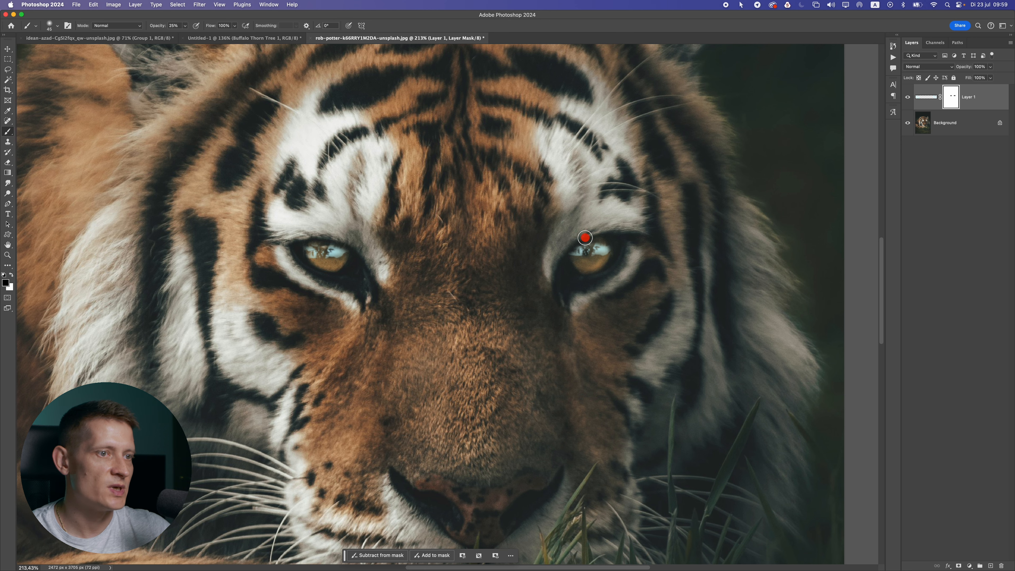
# - Lower Layer 1's opacity to 45% while judging the eyes within the whole picture
pyautogui.scroll(-5, 323, 236)
pyautogui.scroll(-2, 327, 256)
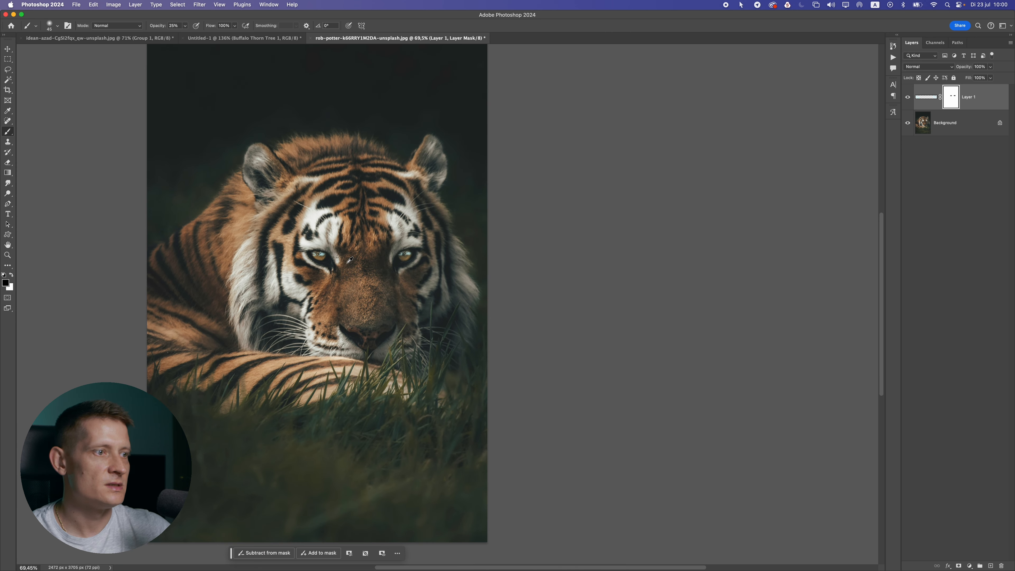
pyautogui.scroll(2, 327, 255)
pyautogui.click(990, 69)
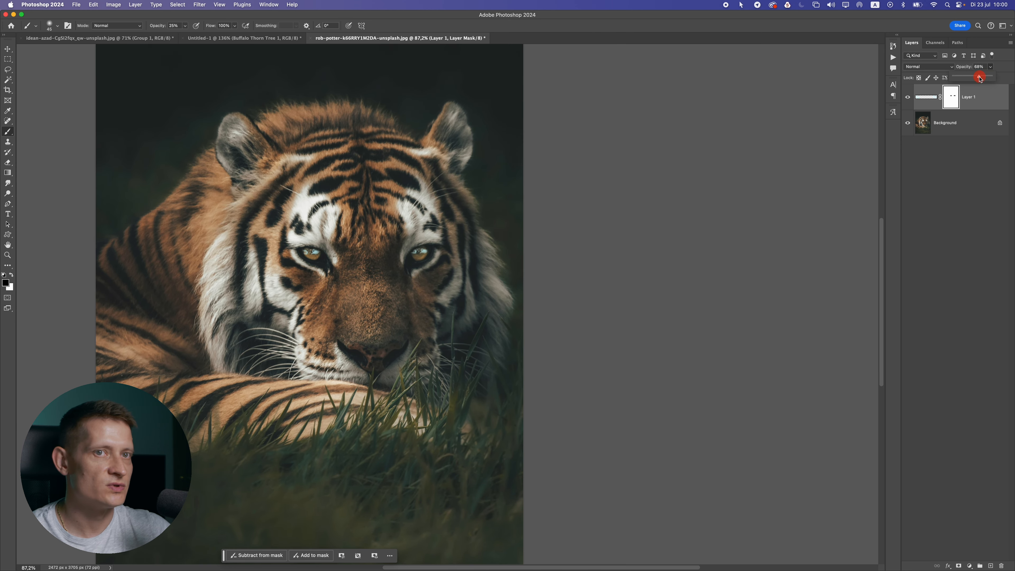
pyautogui.moveTo(980, 79); pyautogui.dragTo(977, 78)
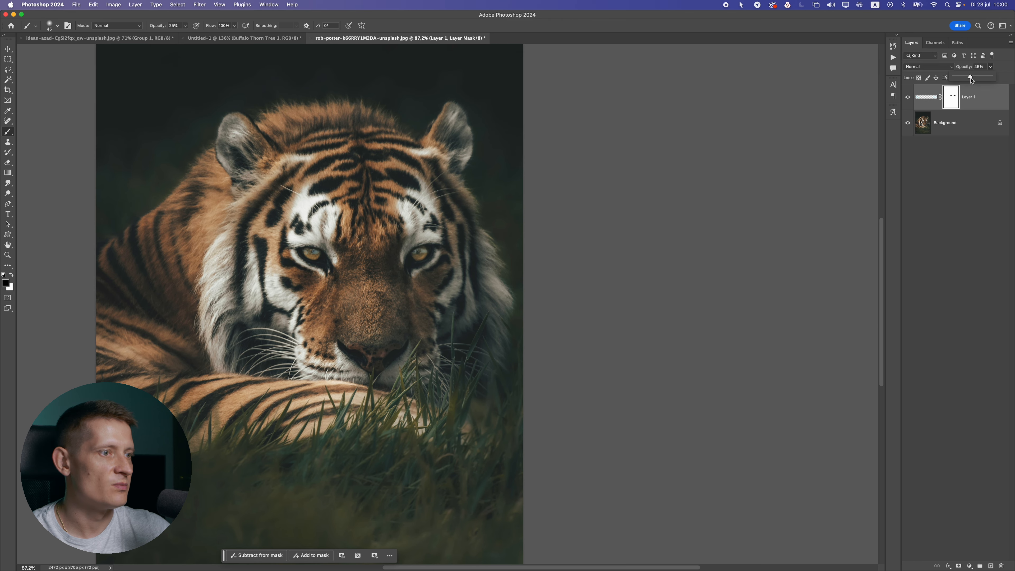
pyautogui.scroll(-3, 392, 262)
# - Reduce the brush size and lightly mask the lower edges of the reflections inside both irises
pyautogui.scroll(5, 392, 262)
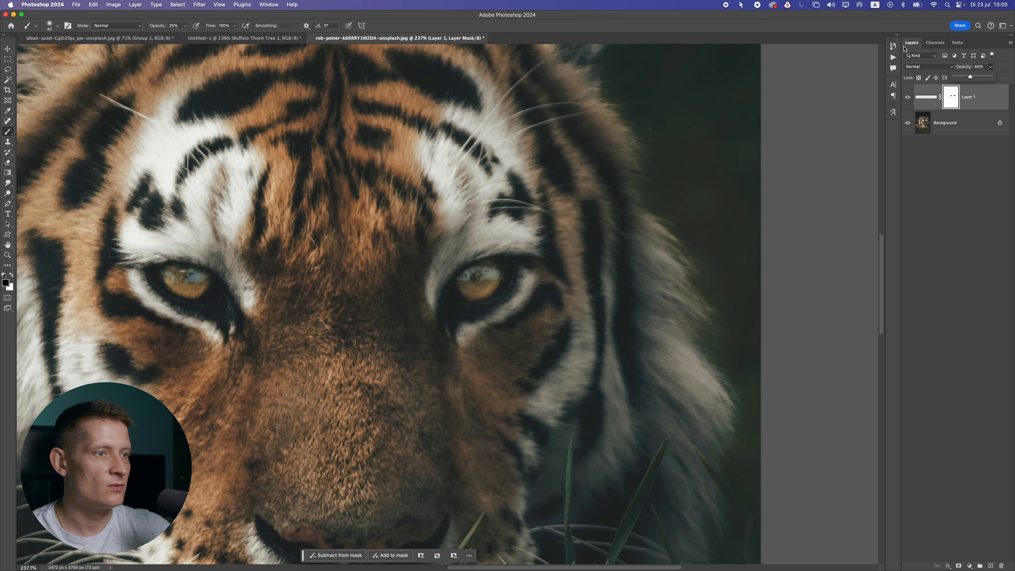
pyautogui.scroll(3, 478, 282)
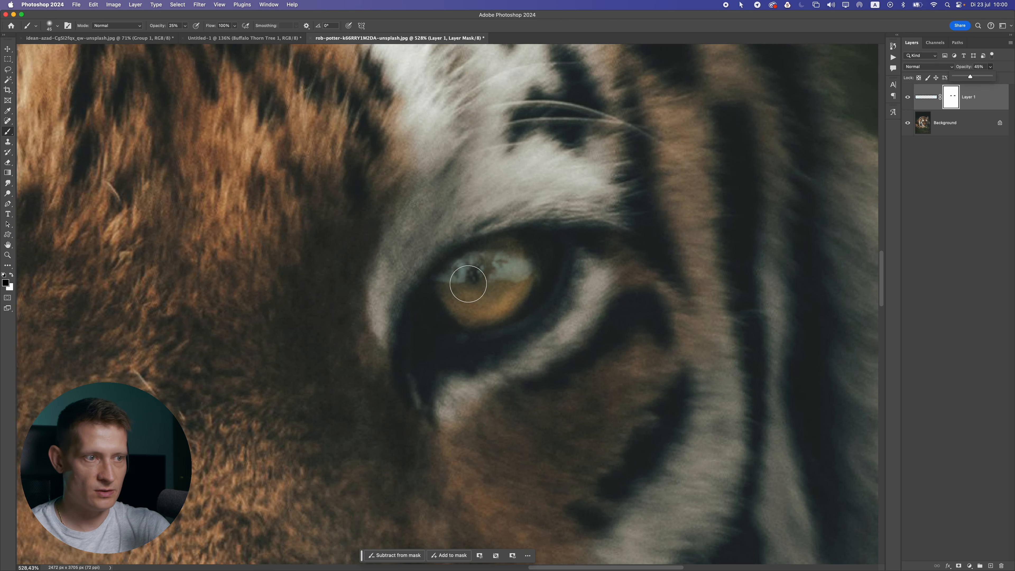
pyautogui.press('[')
pyautogui.press('[')
pyautogui.press('[')
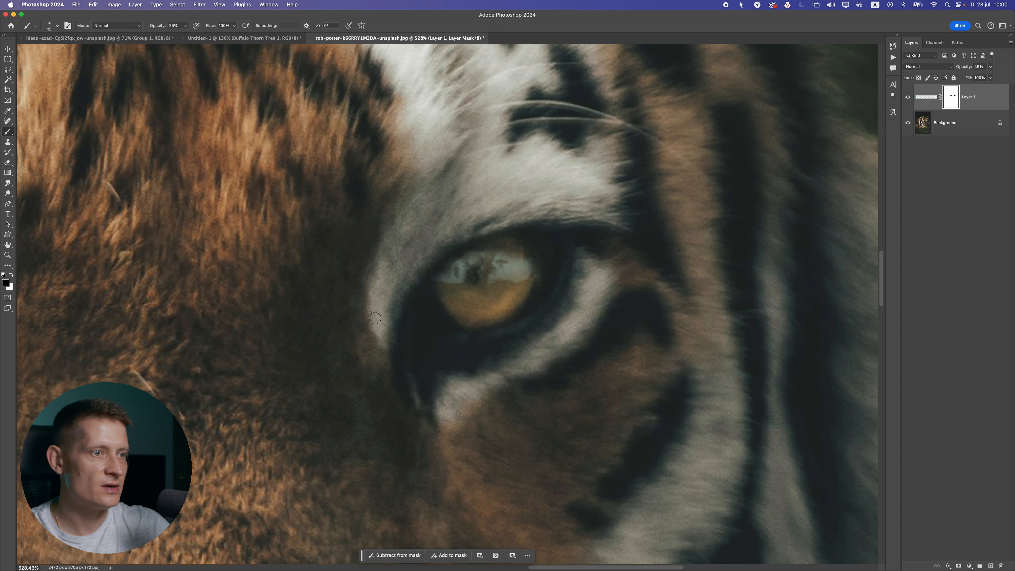
pyautogui.moveTo(415, 259); pyautogui.dragTo(499, 244)
pyautogui.press('super+z')
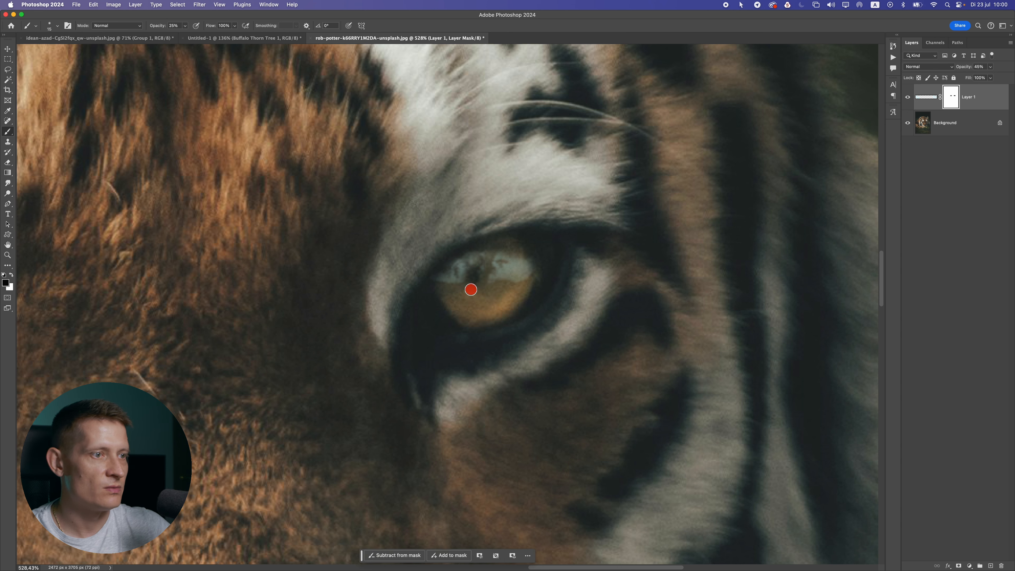
pyautogui.press('h')
pyautogui.moveTo(470, 289); pyautogui.dragTo(385, 199)
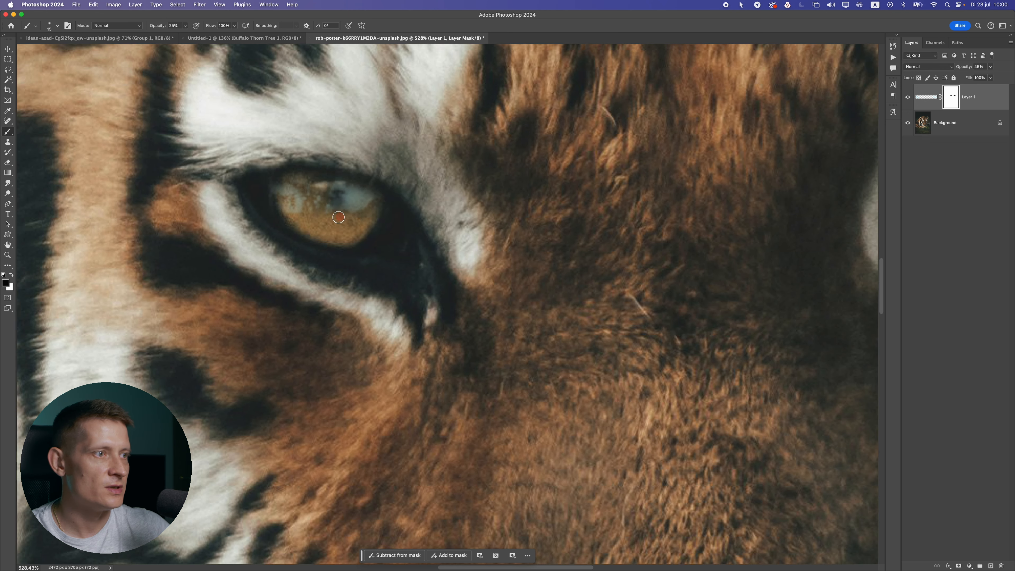
pyautogui.press('h')
pyautogui.moveTo(339, 220); pyautogui.dragTo(338, 220)
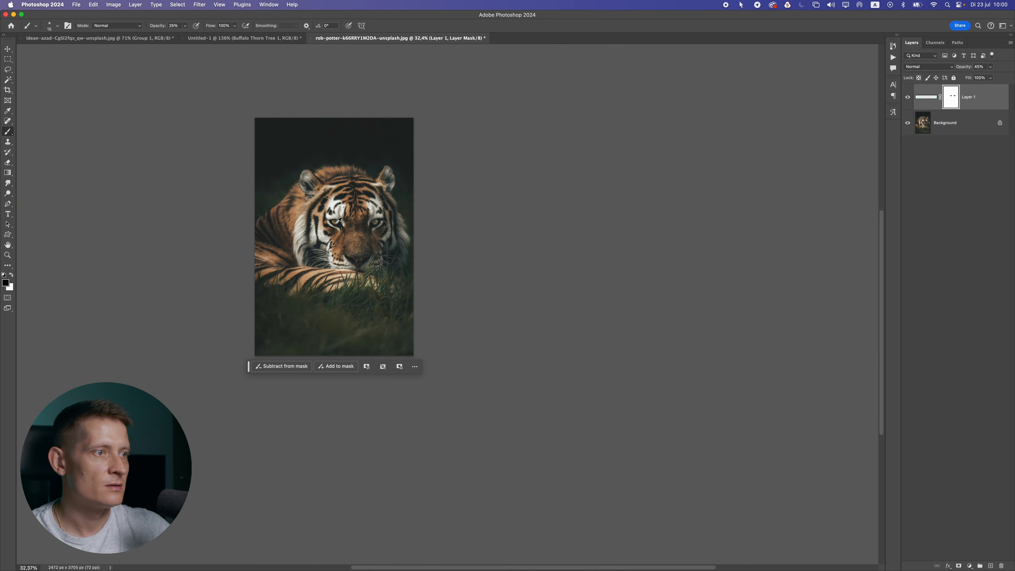
# - Check both eyes up close and set Layer 1's opacity to 48%
pyautogui.scroll(5, 339, 220)
pyautogui.scroll(10, 351, 220)
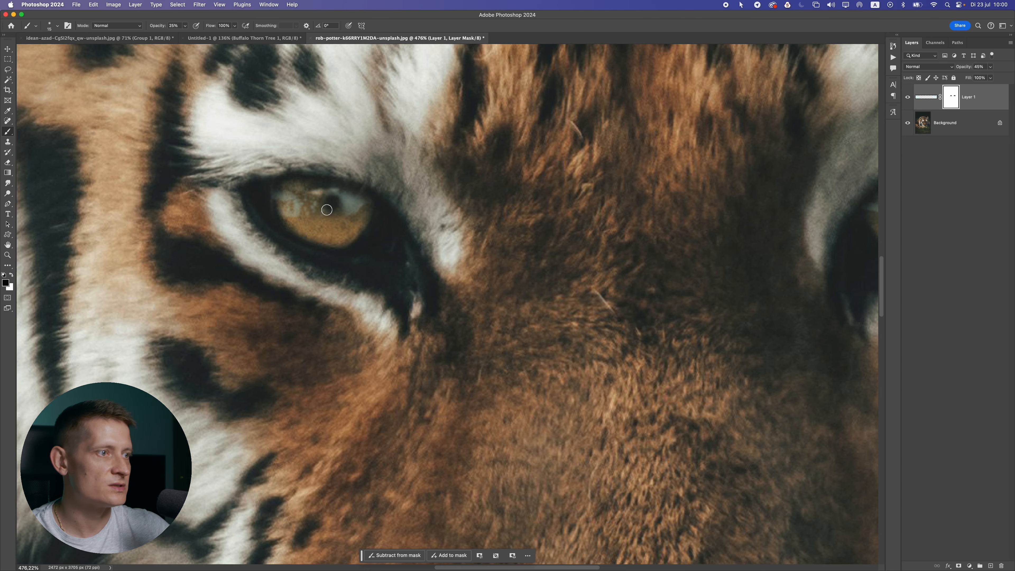
pyautogui.moveTo(612, 188); pyautogui.dragTo(476, 218)
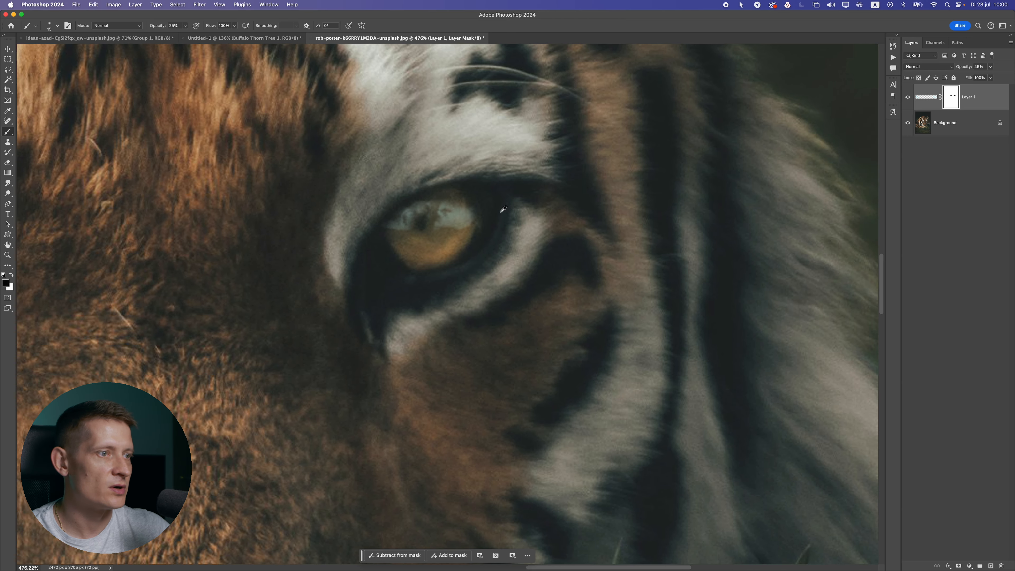
pyautogui.scroll(-15, 503, 209)
pyautogui.click(991, 67)
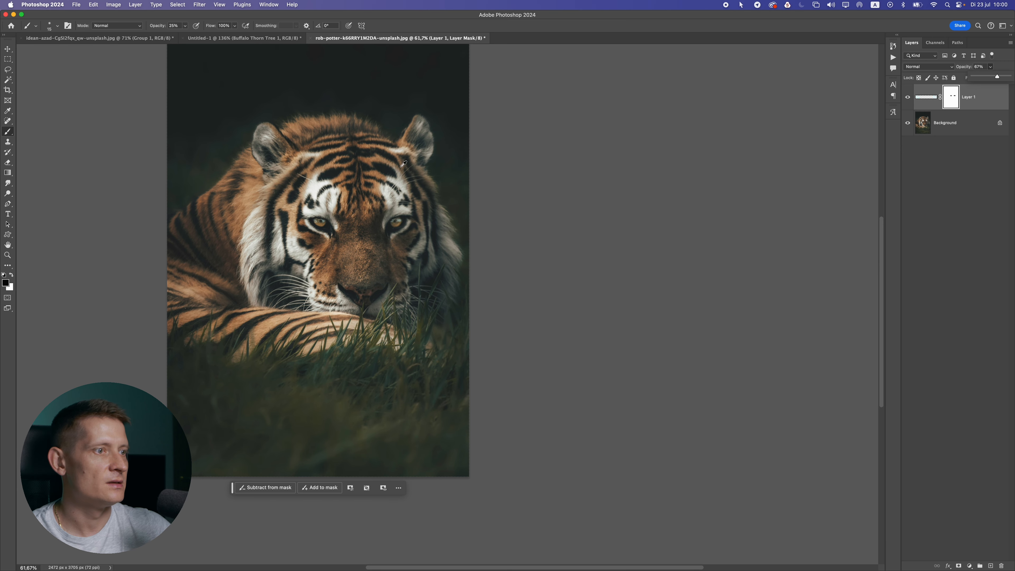
pyautogui.scroll(-1, 359, 176)
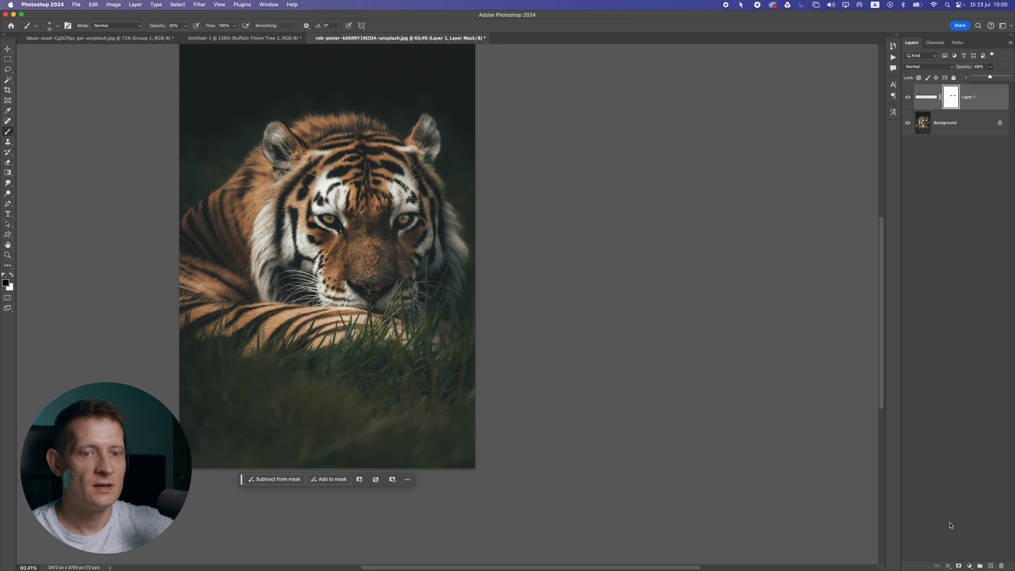
# - Add a new layer and place it between Layer 1 and the background
pyautogui.click(993, 565)
pyautogui.moveTo(950, 99); pyautogui.dragTo(936, 130)
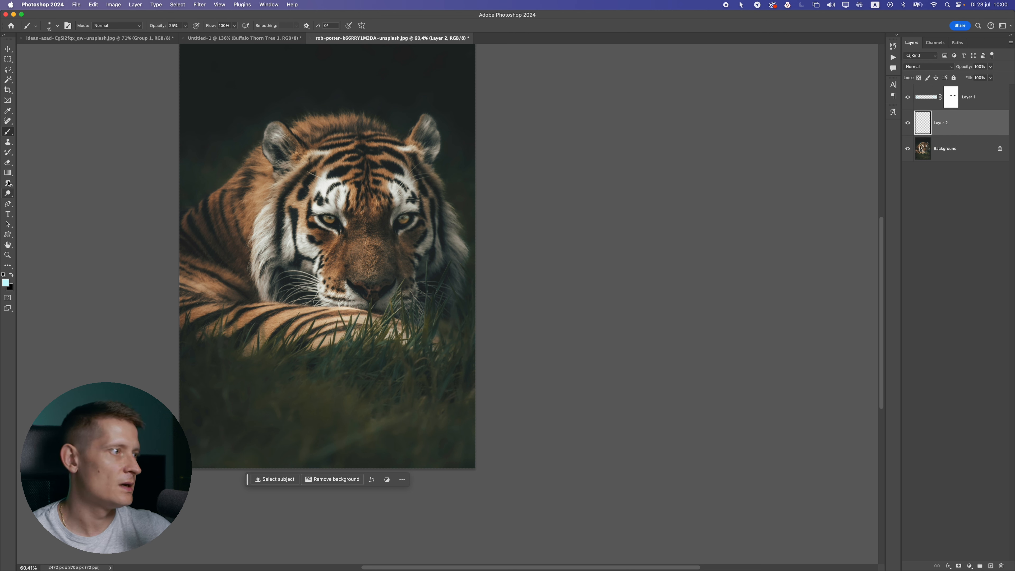
# - Set the Dodge tool's exposure to 42% with the Midtones range and try brightening the tiger's left iris on Layer 2
pyautogui.click(10, 193)
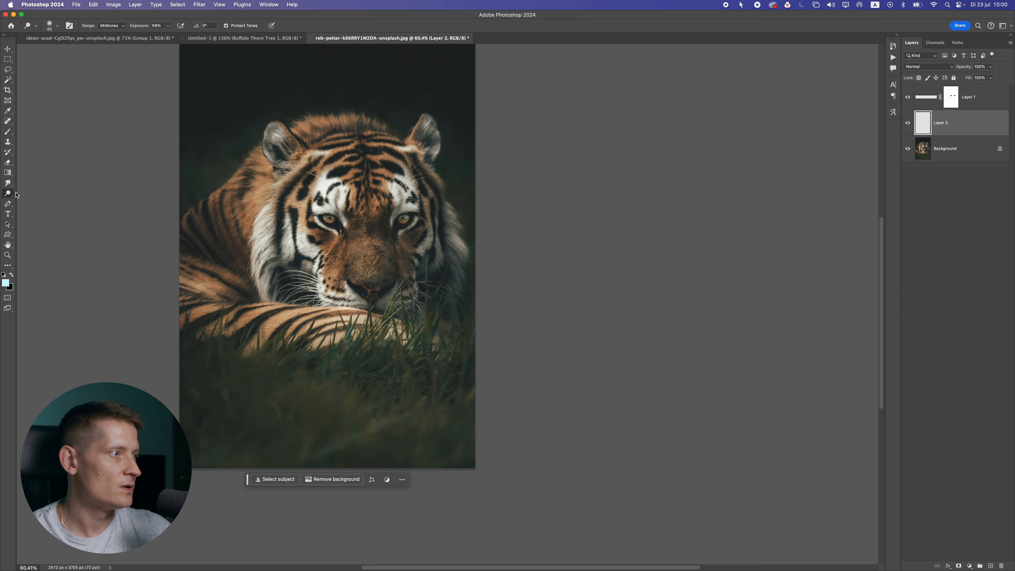
pyautogui.click(41, 195)
pyautogui.scroll(4, 202, 62)
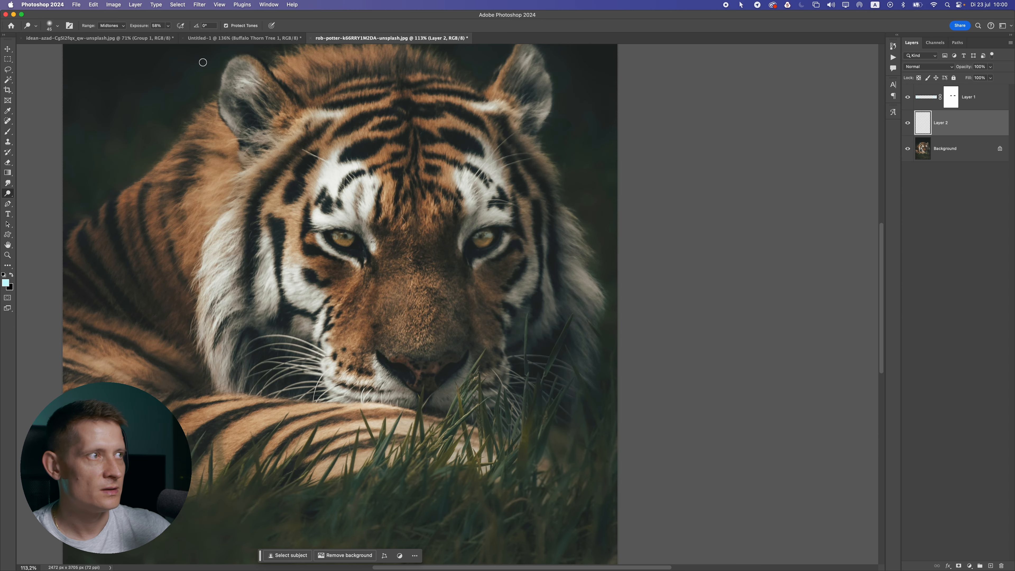
pyautogui.moveTo(168, 26); pyautogui.dragTo(167, 36)
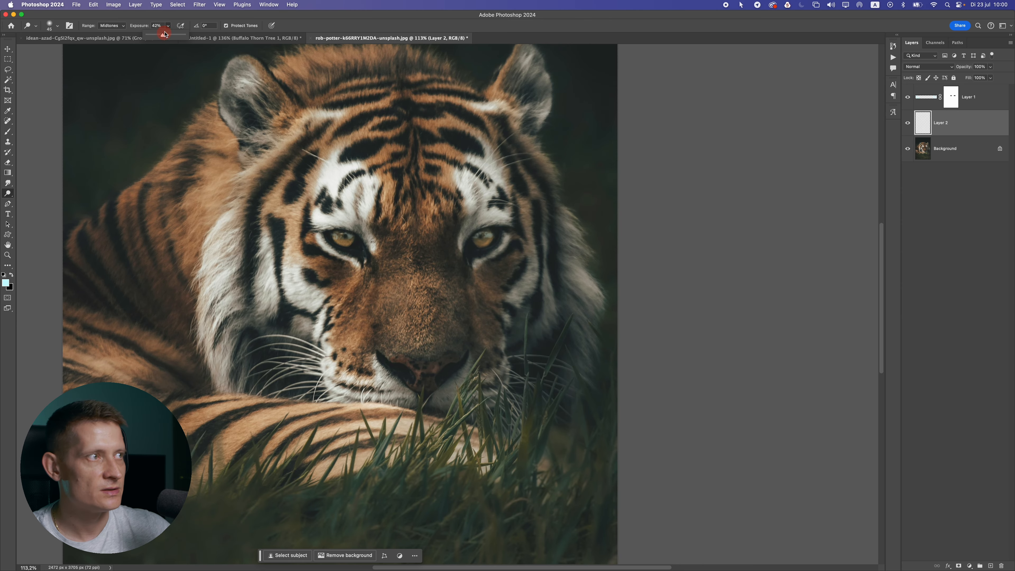
pyautogui.scroll(5, 347, 252)
pyautogui.moveTo(337, 223)
pyautogui.mouseDown()
pyautogui.moveTo(361, 222)
pyautogui.moveTo(329, 221)
pyautogui.moveTo(340, 220)
pyautogui.mouseUp()
# - Fill Layer 2 with neutral gray and set its blend mode to Overlay
pyautogui.click(93, 4)
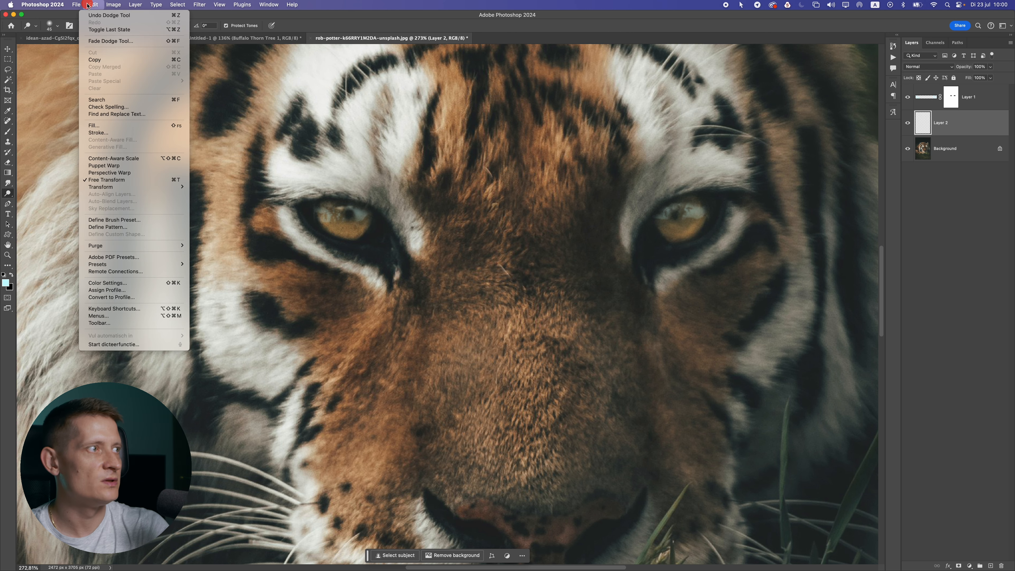
pyautogui.click(107, 125)
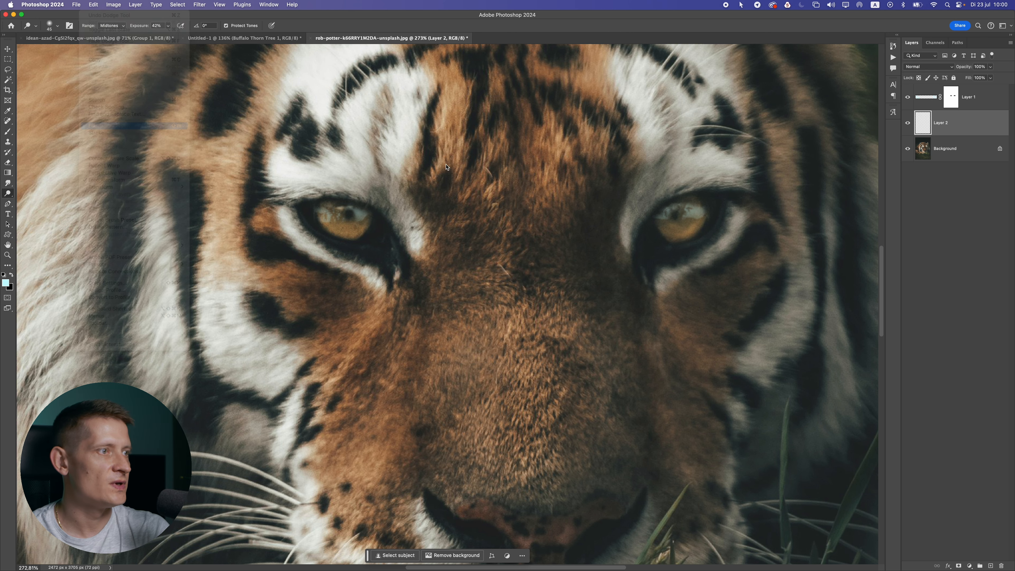
pyautogui.click(641, 168)
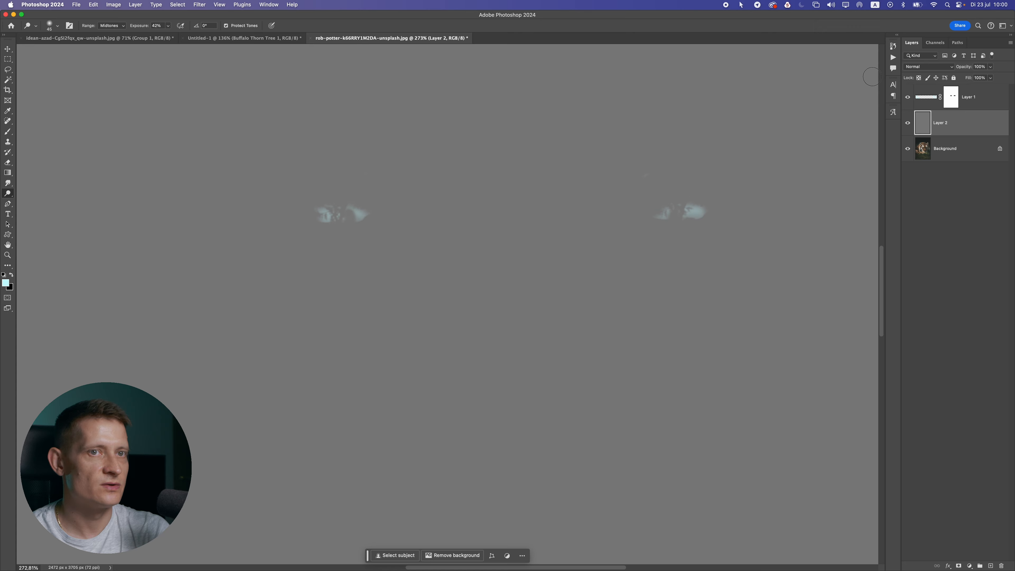
pyautogui.click(916, 67)
pyautogui.click(915, 185)
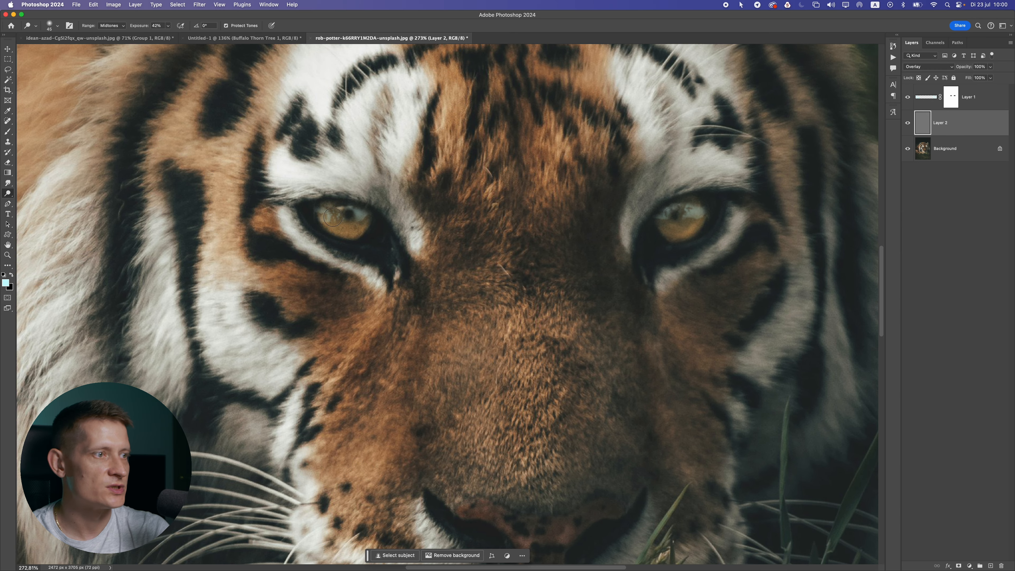
# - Brighten both irises on Layer 2 with the Dodge tool and judge the result in the whole picture
pyautogui.moveTo(333, 217)
pyautogui.mouseDown()
pyautogui.moveTo(357, 218)
pyautogui.moveTo(317, 216)
pyautogui.moveTo(356, 223)
pyautogui.moveTo(336, 222)
pyautogui.mouseUp()
pyautogui.moveTo(681, 217)
pyautogui.mouseDown()
pyautogui.moveTo(702, 206)
pyautogui.moveTo(667, 227)
pyautogui.moveTo(697, 208)
pyautogui.moveTo(664, 227)
pyautogui.moveTo(659, 218)
pyautogui.moveTo(691, 216)
pyautogui.mouseUp()
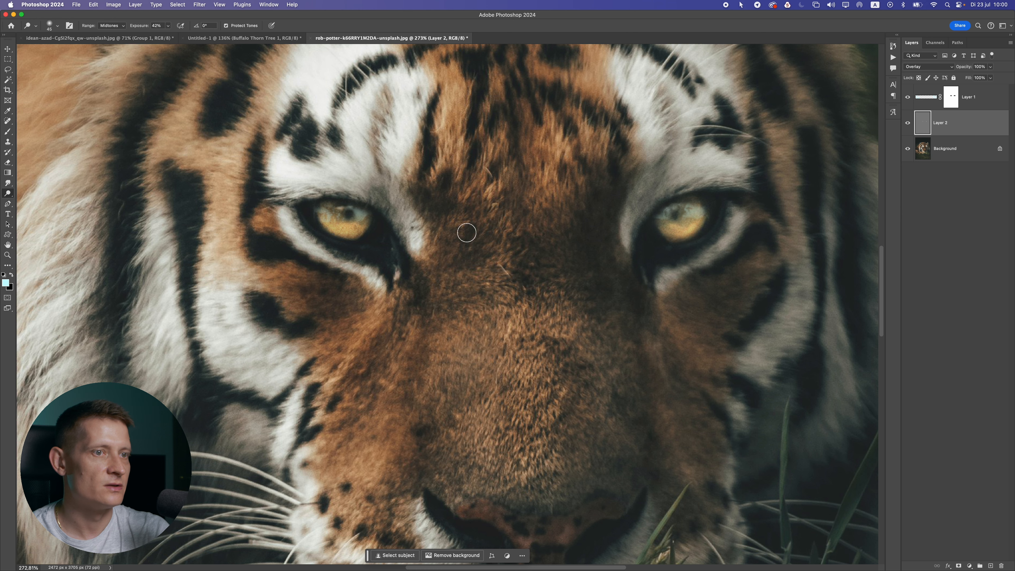
pyautogui.moveTo(329, 218)
pyautogui.mouseDown()
pyautogui.moveTo(362, 216)
pyautogui.moveTo(356, 227)
pyautogui.mouseUp()
pyautogui.scroll(-10, 357, 236)
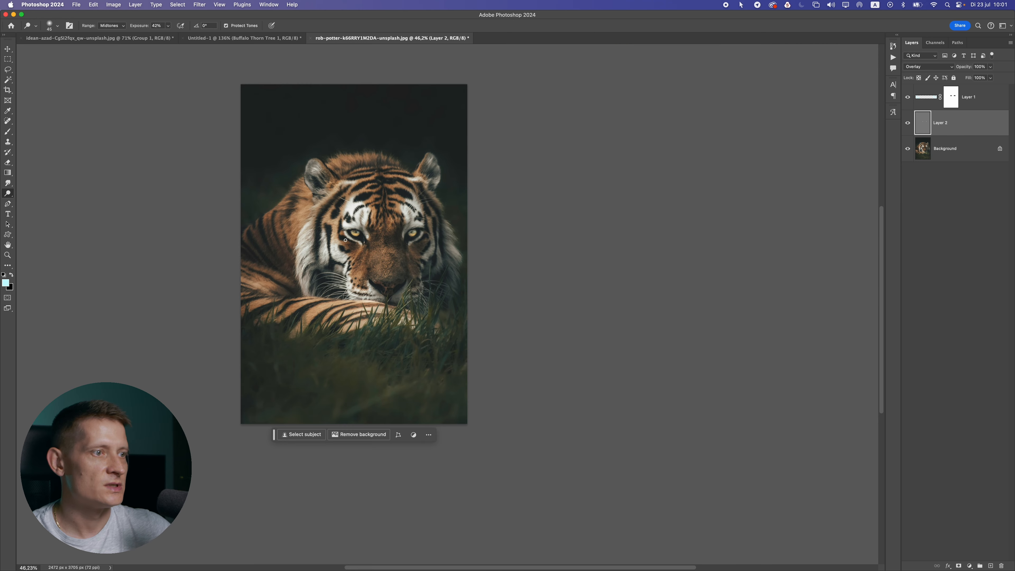
pyautogui.scroll(3, 348, 216)
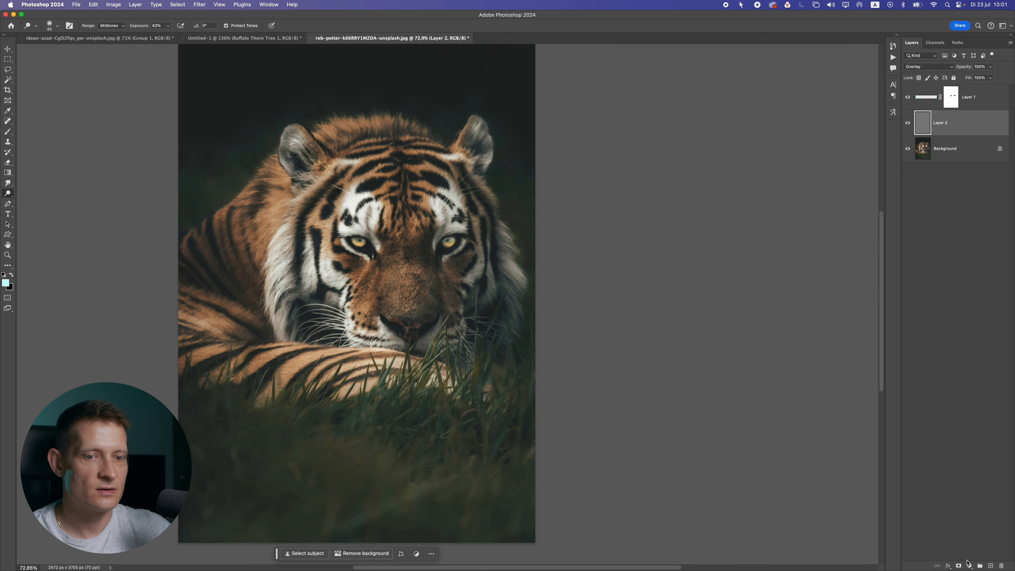
# - Add a new layer above Layer 2 and set up a Soft Round brush at 100% opacity
pyautogui.click(991, 566)
pyautogui.scroll(2, 426, 262)
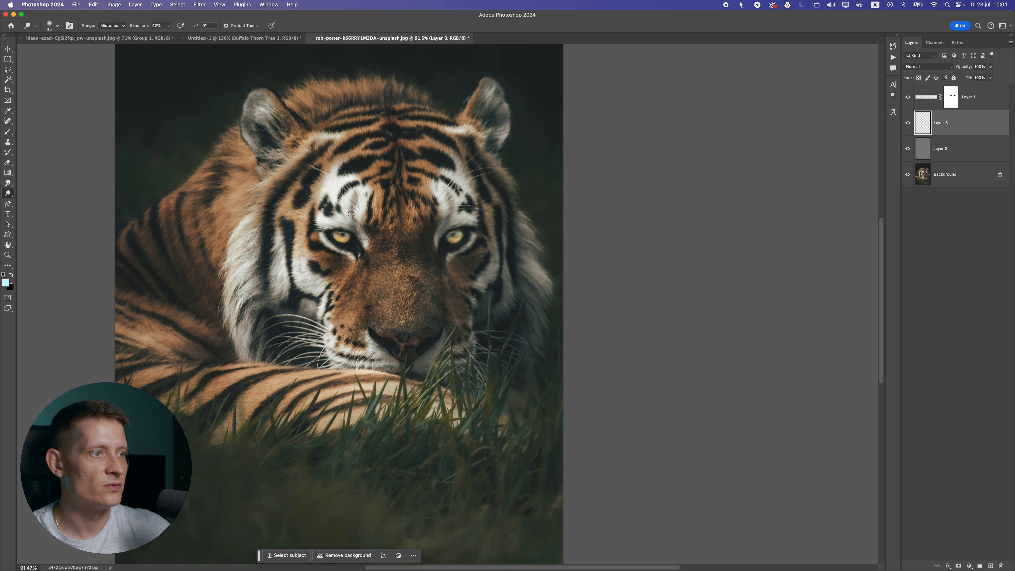
pyautogui.click(8, 133)
pyautogui.click(54, 28)
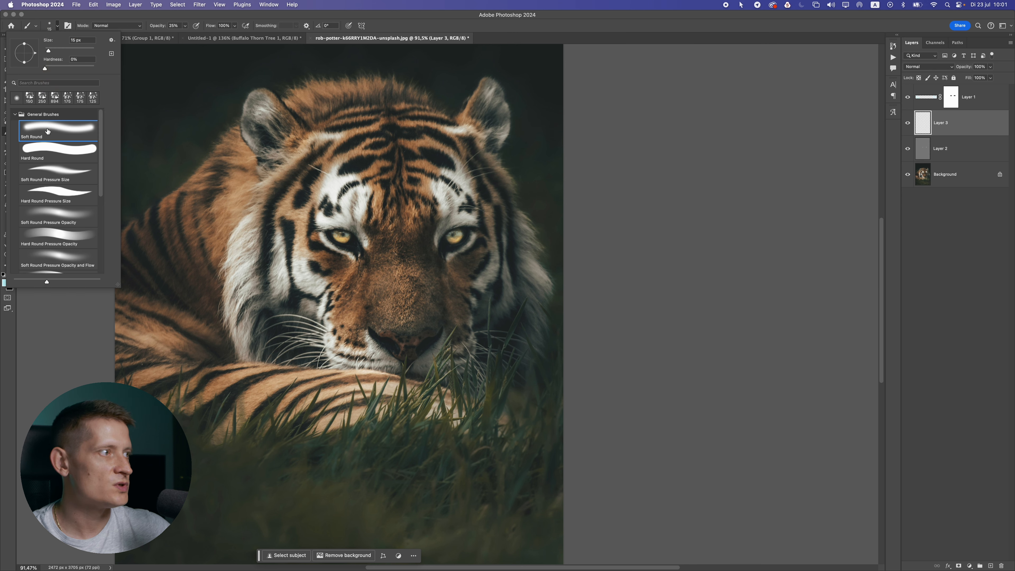
pyautogui.click(174, 24)
pyautogui.click(185, 25)
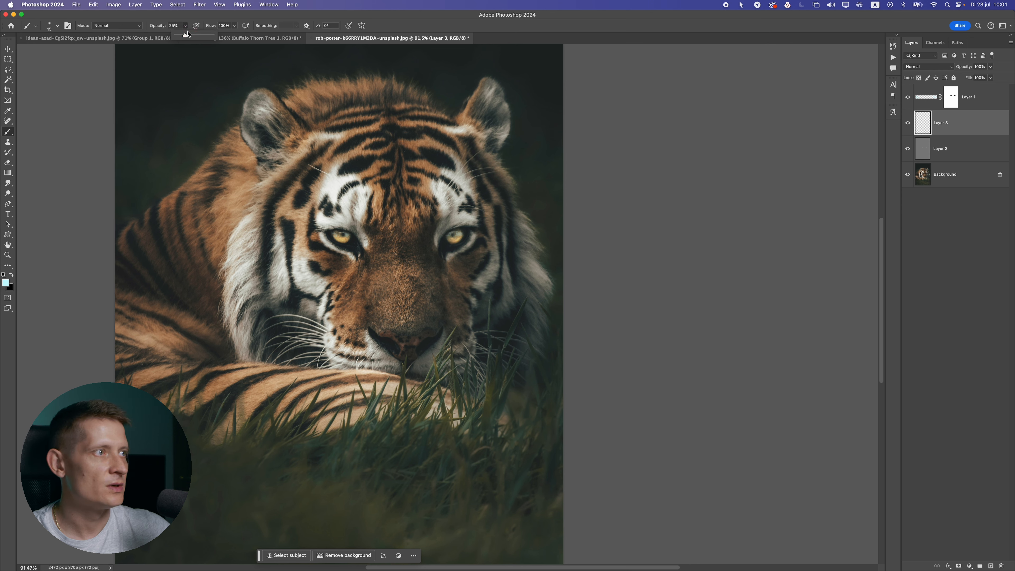
pyautogui.click(227, 35)
# - Choose a light orange foreground colour for the brush, starting from a colour sampled from the tiger's iris
pyautogui.click(5, 282)
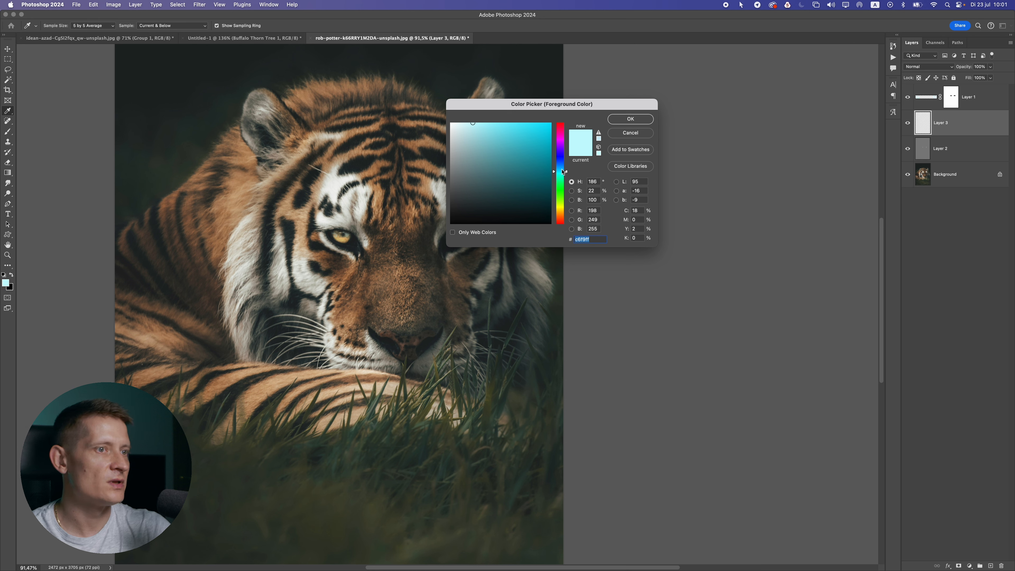
pyautogui.moveTo(563, 172); pyautogui.dragTo(563, 210)
pyautogui.click(537, 123)
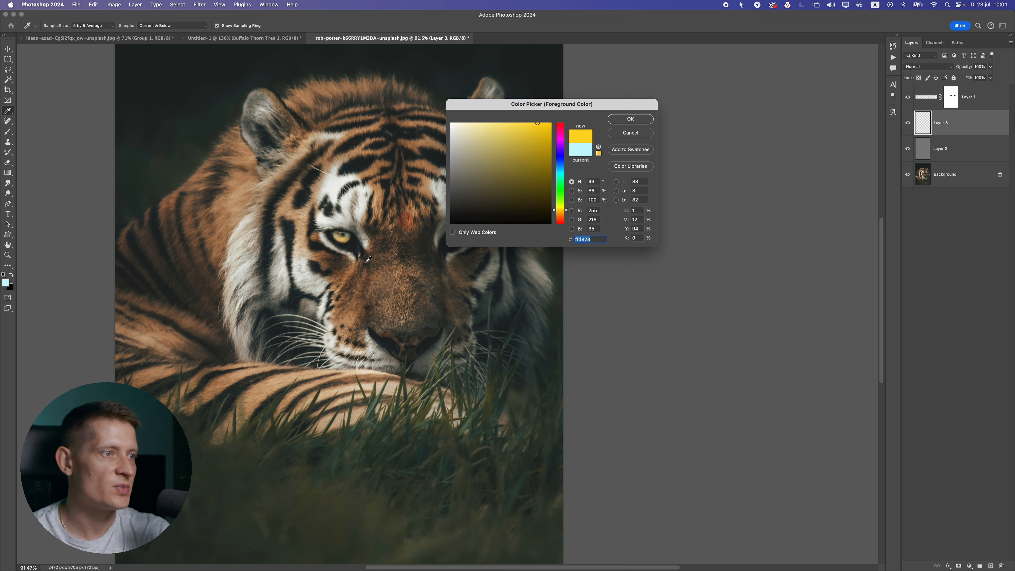
pyautogui.click(343, 237)
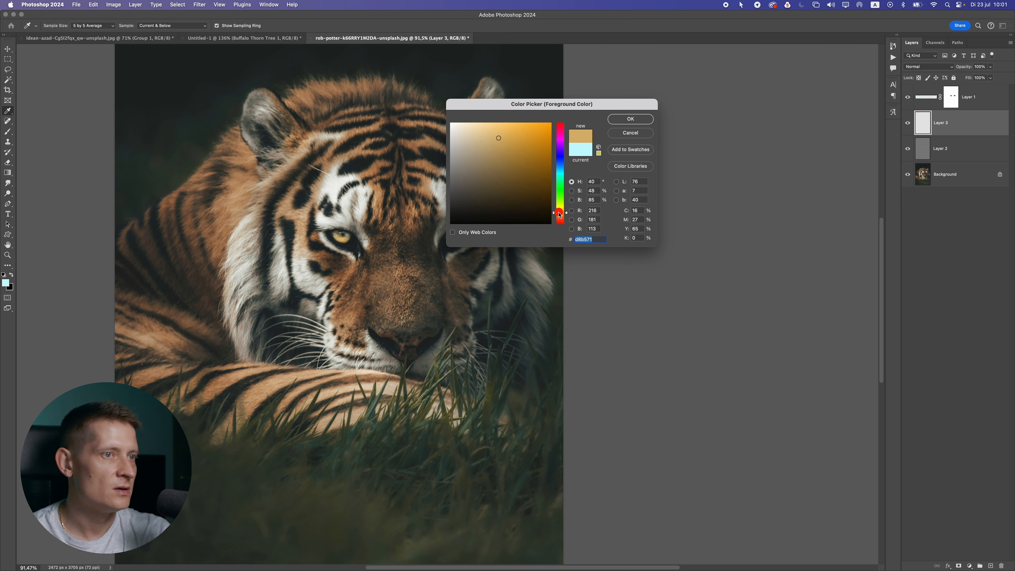
pyautogui.press('Return')
# - Paint both irises on Layer 3 with the light orange brush
pyautogui.press('b')
pyautogui.scroll(5, 340, 238)
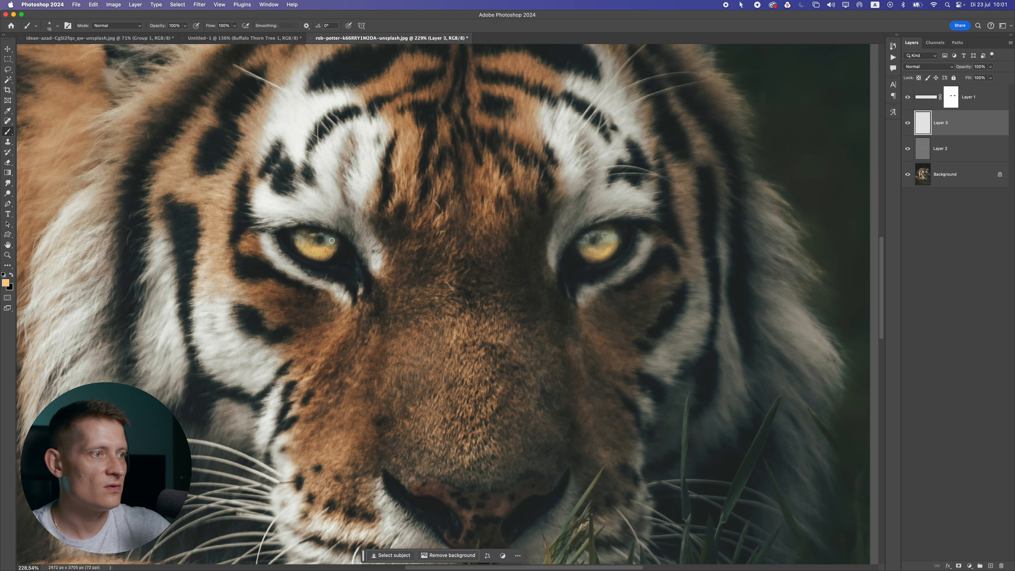
pyautogui.moveTo(305, 242)
pyautogui.mouseDown()
pyautogui.moveTo(333, 249)
pyautogui.moveTo(316, 245)
pyautogui.mouseUp()
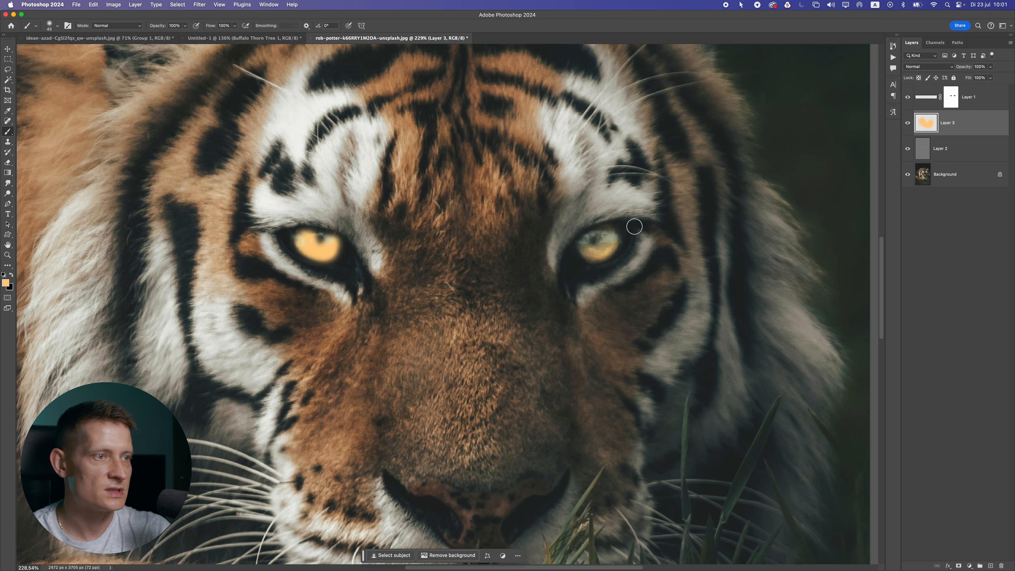
pyautogui.moveTo(586, 250); pyautogui.dragTo(611, 241)
pyautogui.press('super+0')
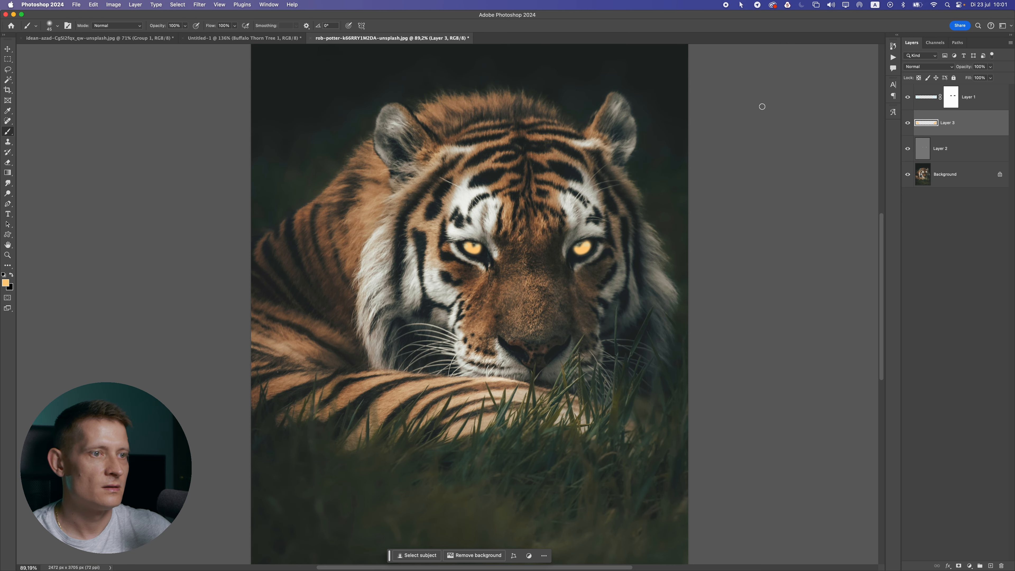
# - Try Layer 3 in Soft Light blend mode at 11% opacity
pyautogui.click(912, 66)
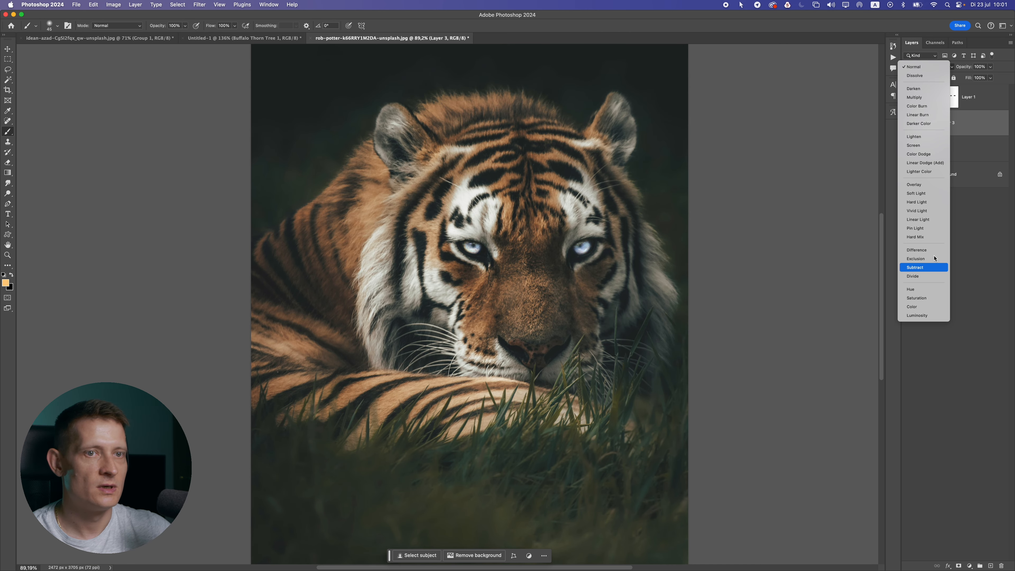
pyautogui.click(930, 196)
pyautogui.scroll(-5, 593, 239)
pyautogui.scroll(5, 593, 239)
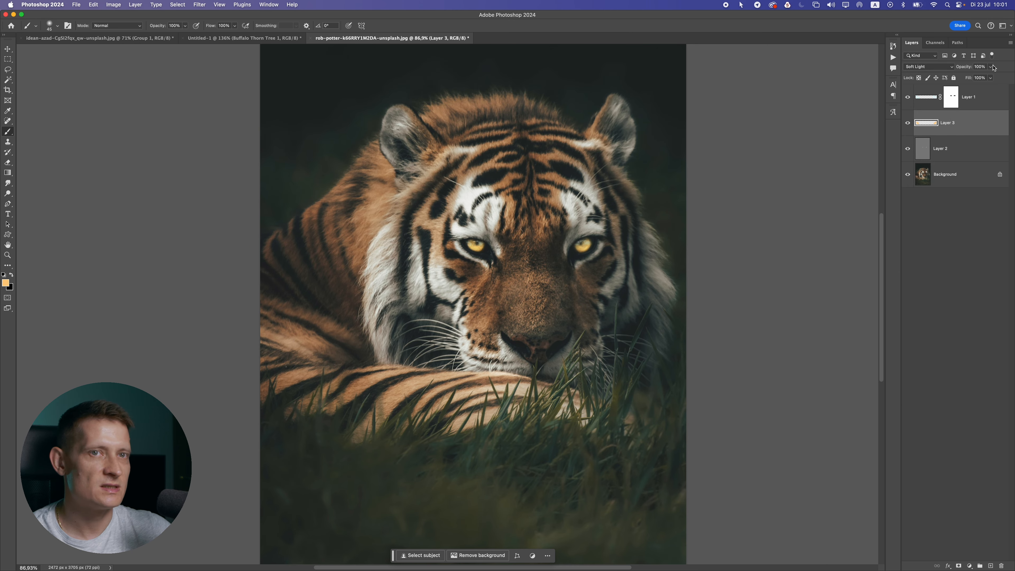
pyautogui.moveTo(993, 68); pyautogui.dragTo(960, 78)
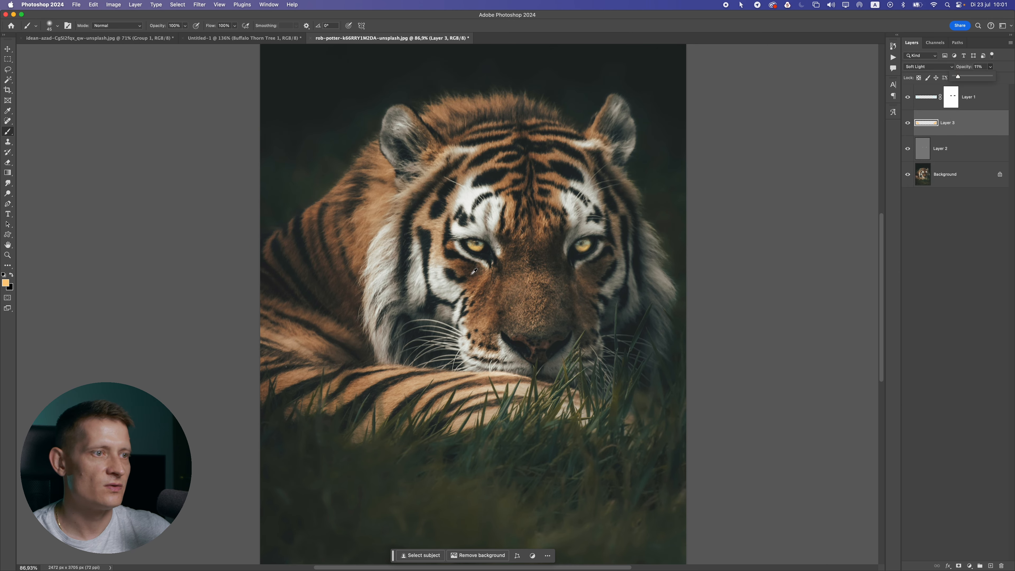
pyautogui.scroll(1, 482, 270)
# - Set Layer 3's blend mode to Color and its opacity to 52%
pyautogui.click(923, 67)
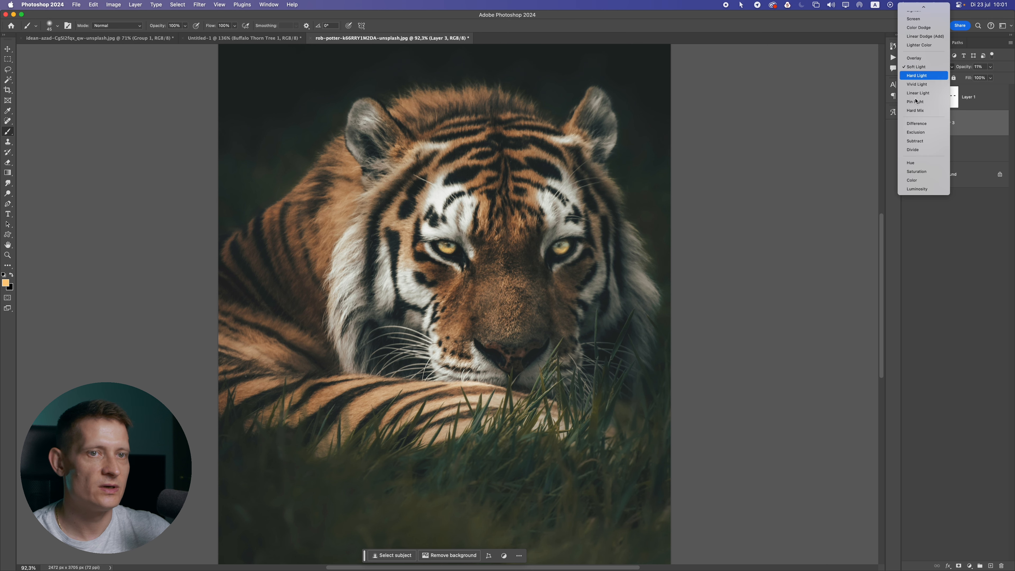
pyautogui.click(931, 180)
pyautogui.scroll(-1, 540, 252)
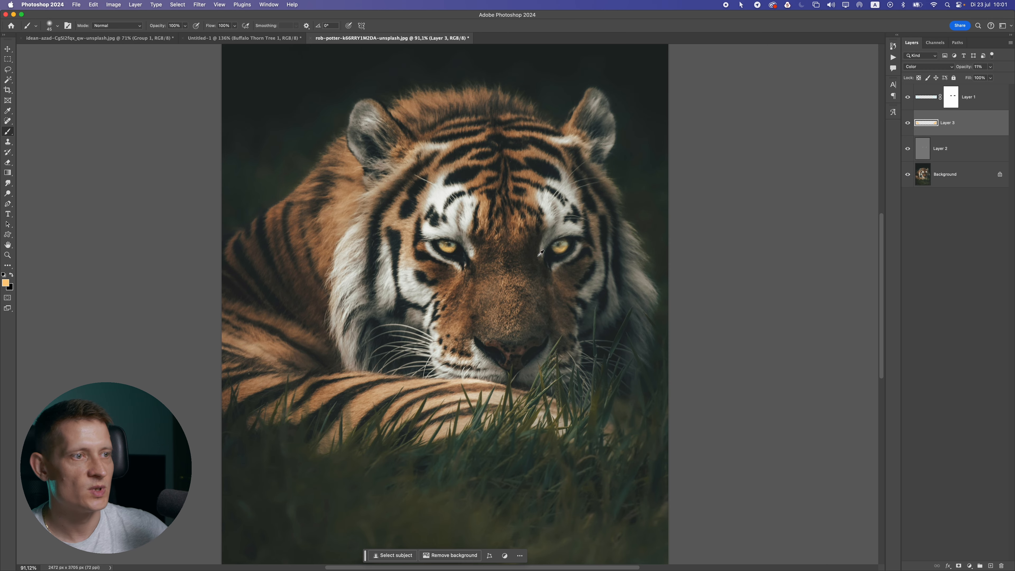
pyautogui.click(990, 67)
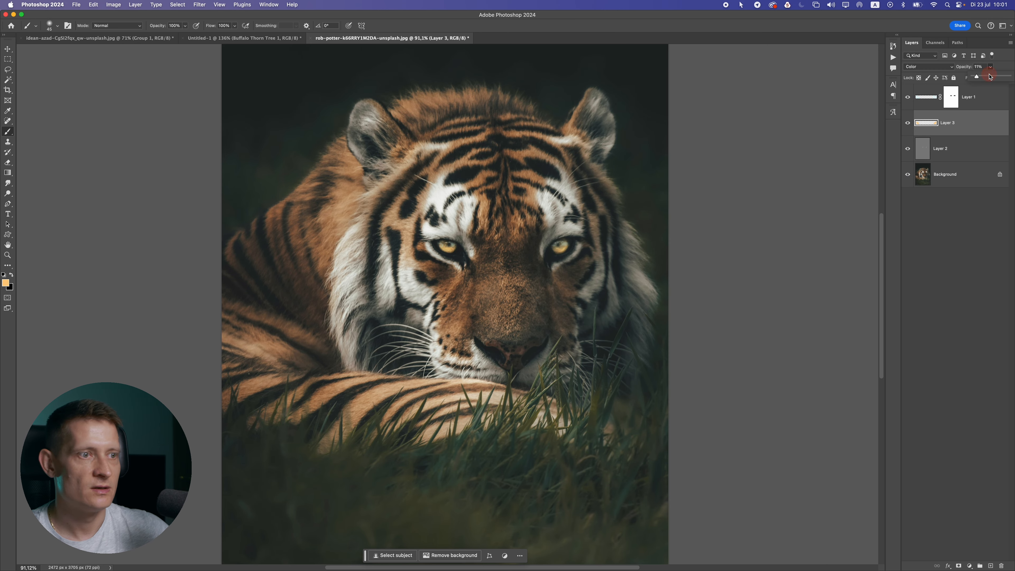
pyautogui.click(952, 125)
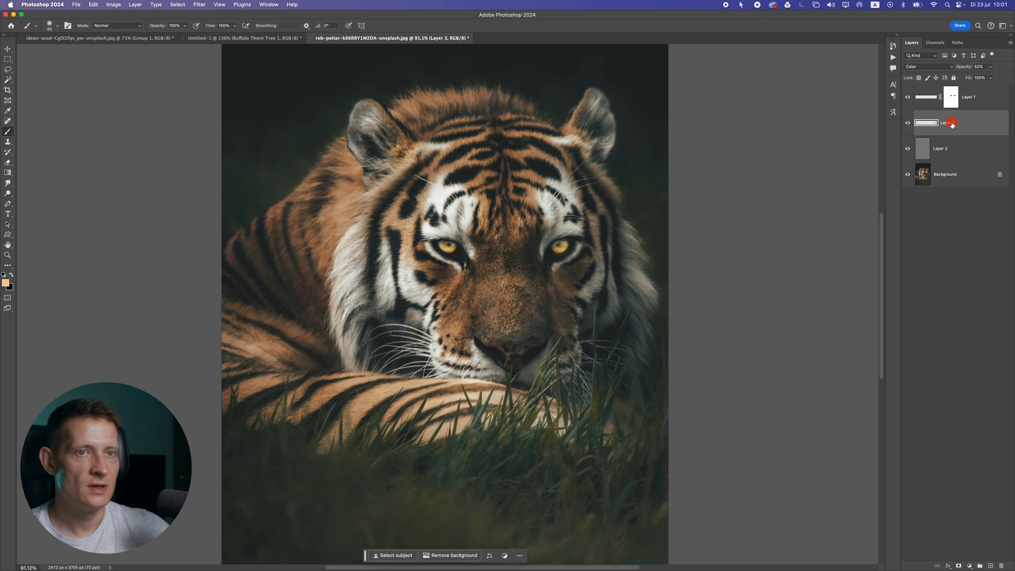
# - Reduce Layer 3's saturation to about -41 with Hue/Saturation and judge the eyes in the whole picture
pyautogui.press('super+u')
pyautogui.moveTo(554, 177)
pyautogui.mouseDown()
pyautogui.moveTo(518, 180)
pyautogui.moveTo(599, 176)
pyautogui.moveTo(548, 177)
pyautogui.mouseUp()
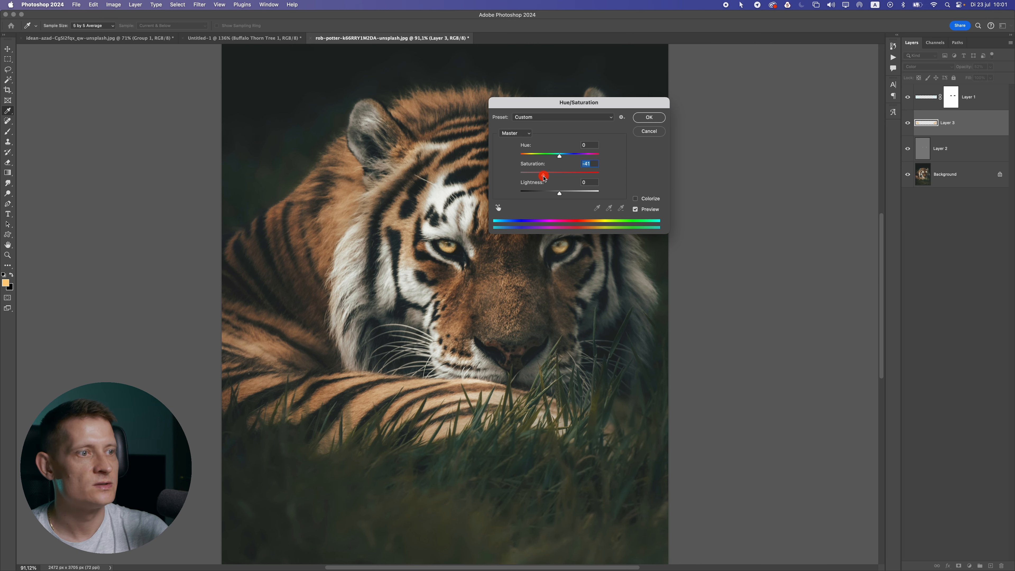
pyautogui.press('Return')
pyautogui.scroll(-5, 504, 218)
pyautogui.scroll(5, 517, 227)
# - Raise the opacity of the reflection layer, Layer 1, to 86%
pyautogui.click(1006, 91)
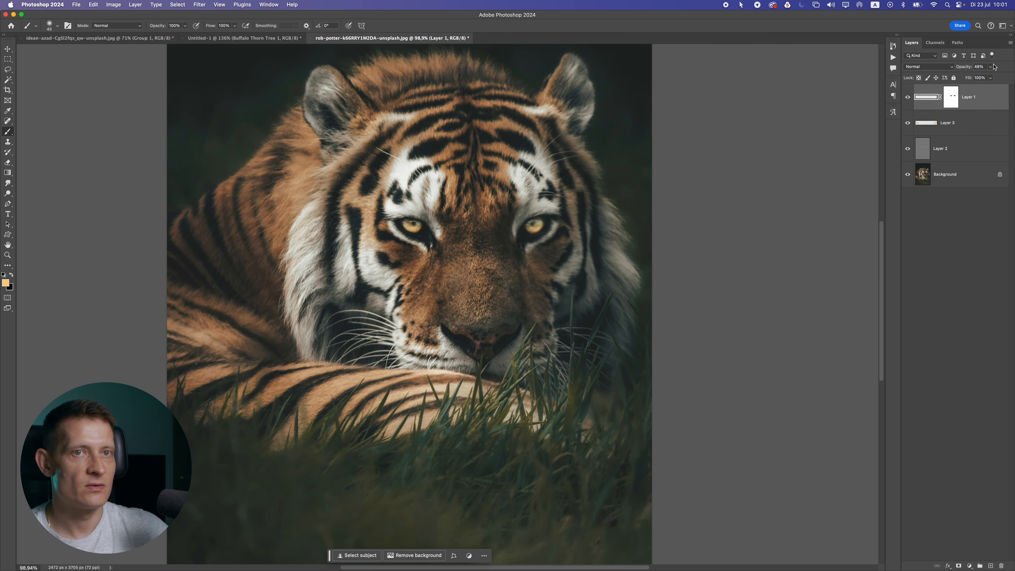
pyautogui.click(993, 67)
pyautogui.moveTo(1003, 78); pyautogui.dragTo(1005, 77)
pyautogui.scroll(-5, 508, 214)
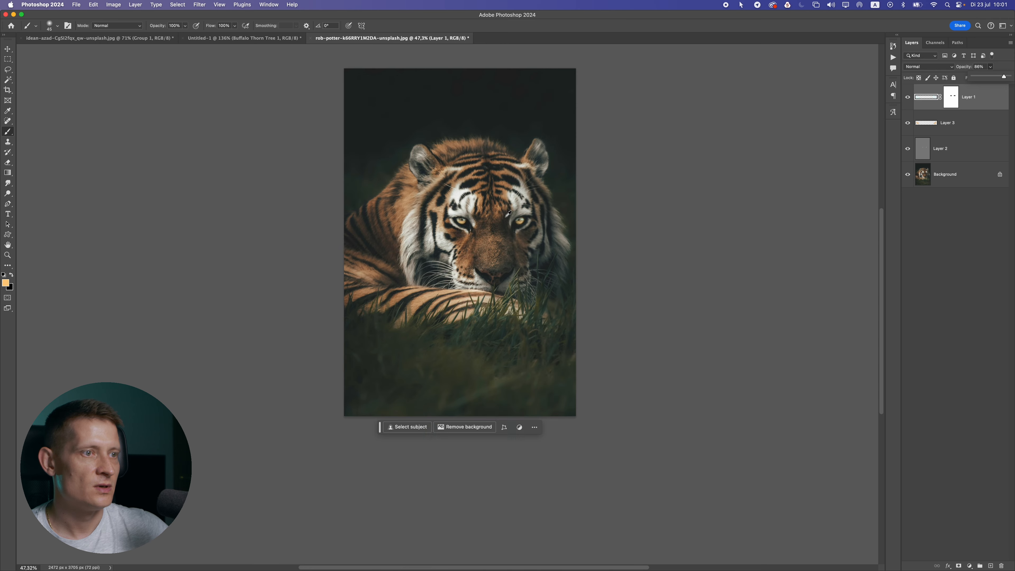
pyautogui.scroll(5, 508, 213)
# - Set the lightness of Layer 1's reflections to +100 with Hue/Saturation and return to the Brush tool
pyautogui.click(927, 97)
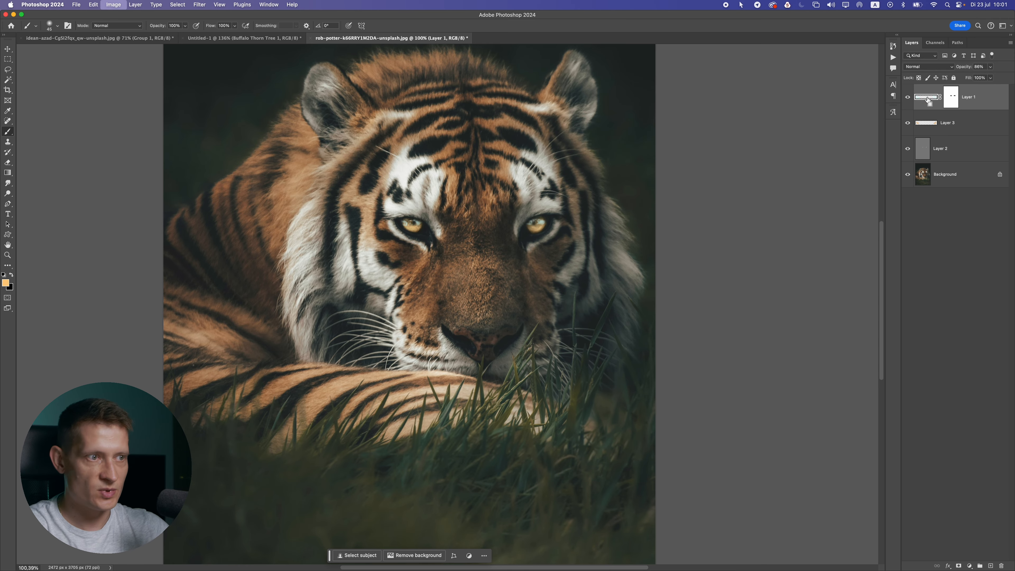
pyautogui.press('super+u')
pyautogui.moveTo(596, 104); pyautogui.dragTo(683, 75)
pyautogui.moveTo(653, 165); pyautogui.dragTo(709, 163)
pyautogui.scroll(-5, 446, 212)
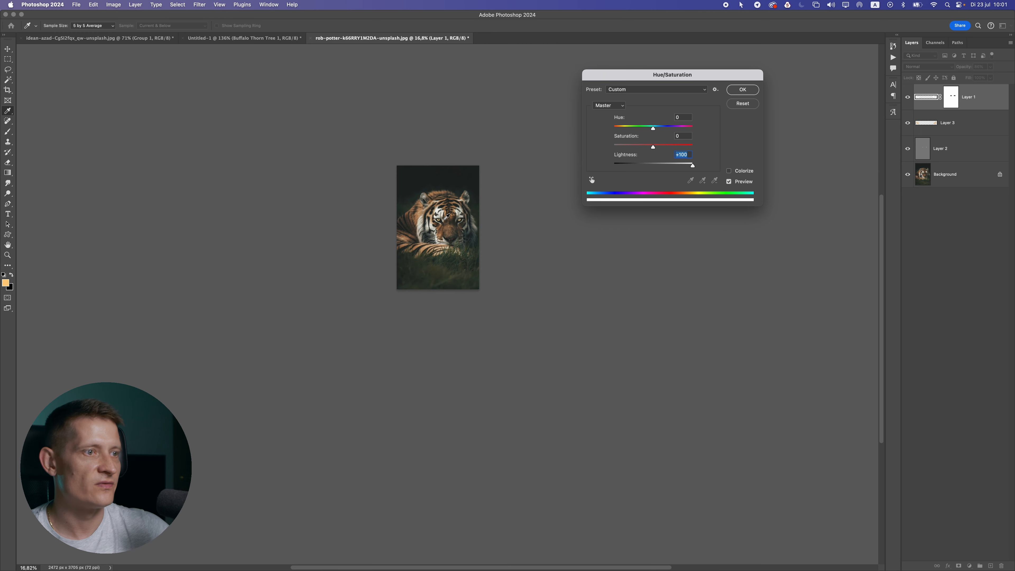
pyautogui.scroll(4, 447, 206)
pyautogui.scroll(2, 447, 205)
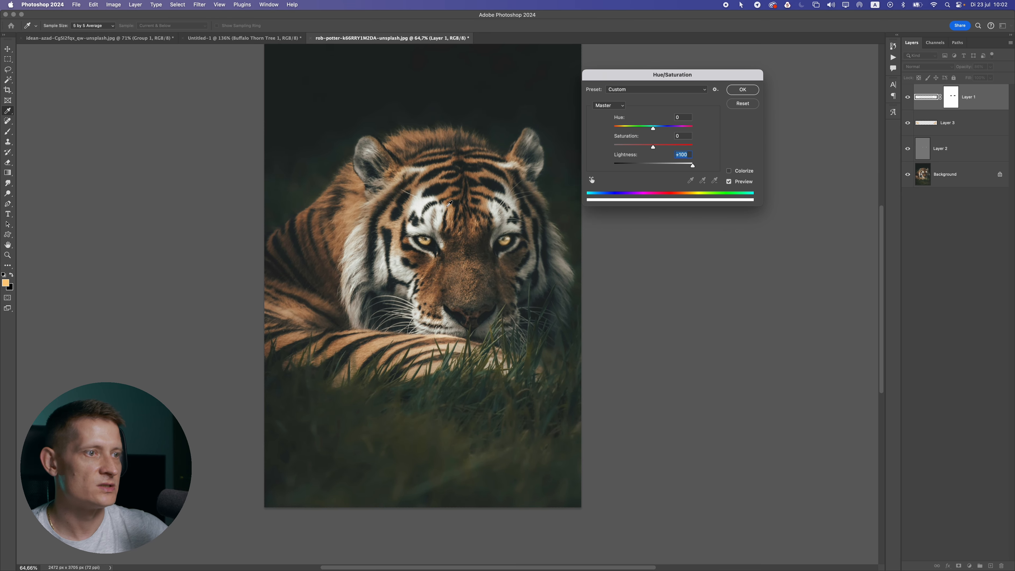
pyautogui.click(742, 91)
pyautogui.press('b')
# - Lower the opacity of Layer 2, the overlay dodge layer, to about 63%
pyautogui.scroll(-3, 423, 256)
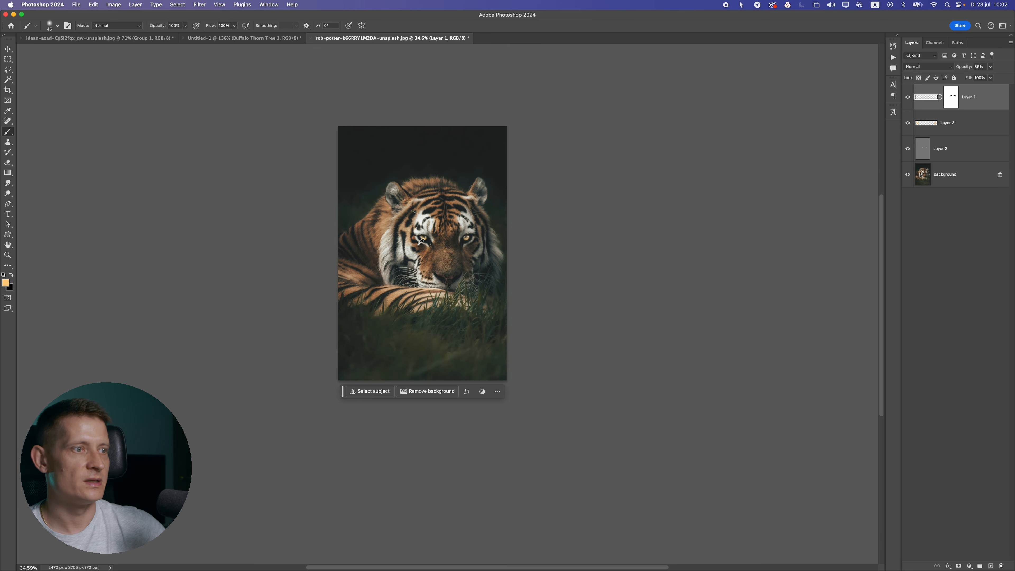
pyautogui.scroll(1, 424, 256)
pyautogui.click(972, 132)
pyautogui.click(988, 68)
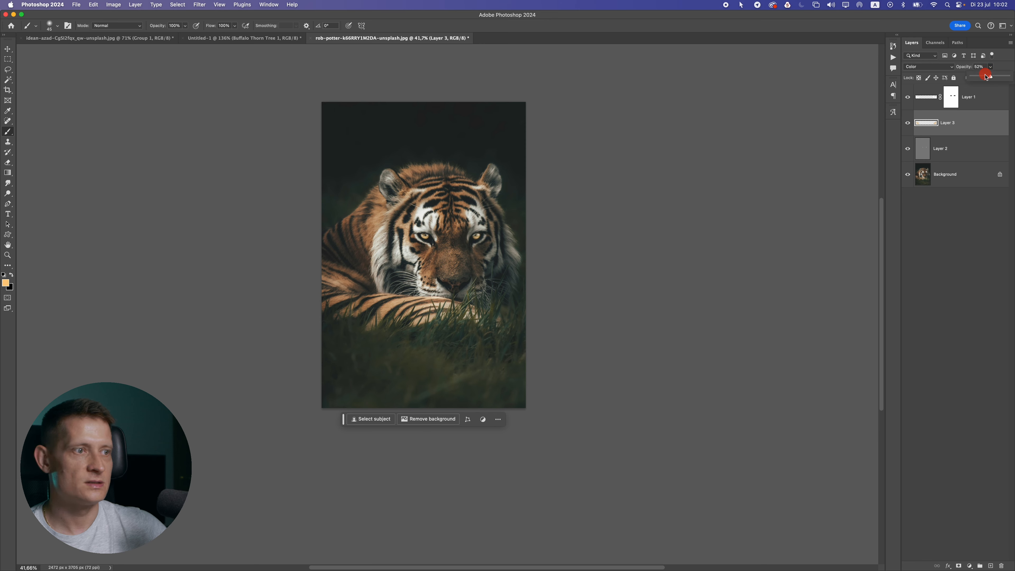
pyautogui.click(969, 147)
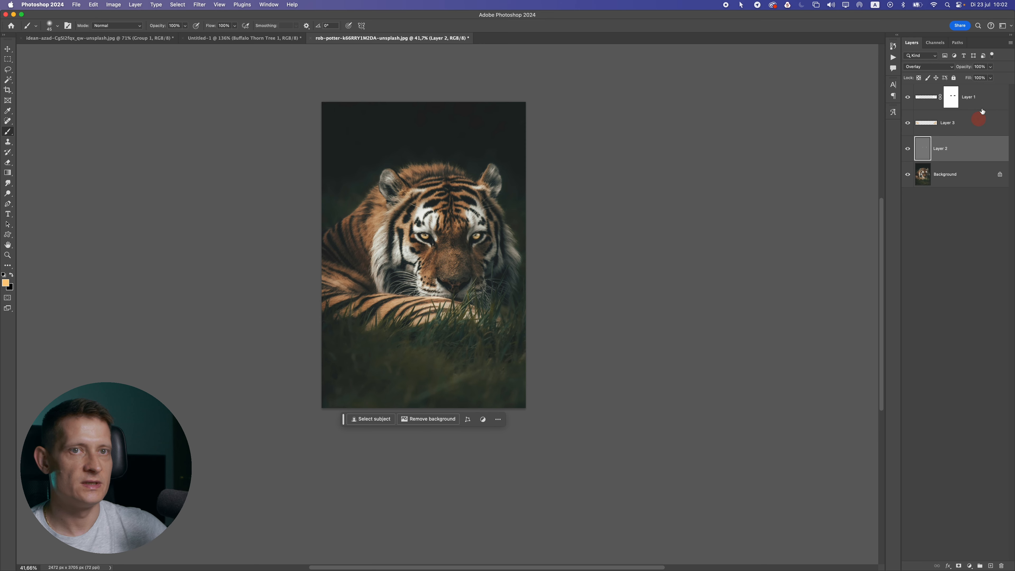
pyautogui.click(991, 69)
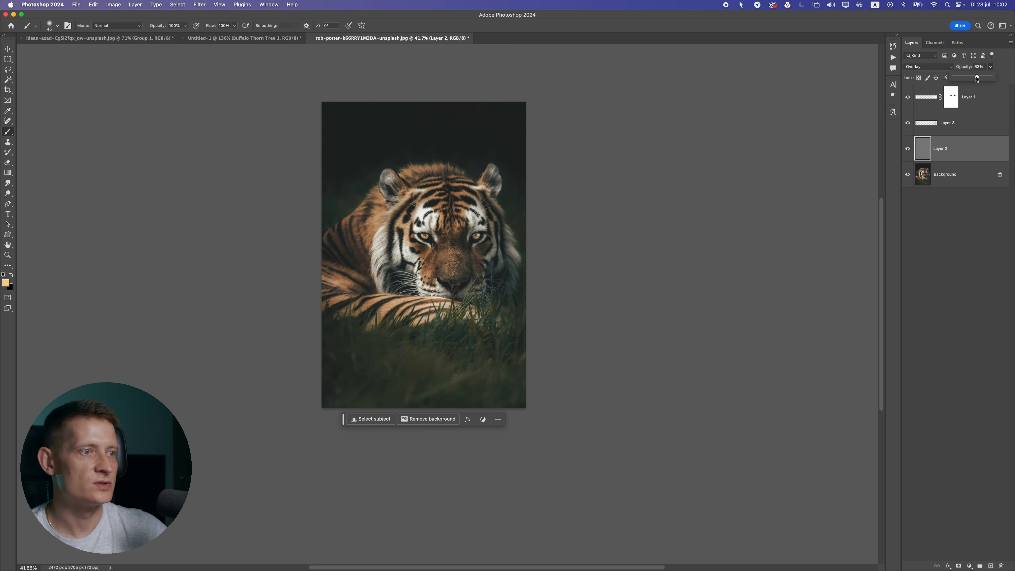
# - Group Layers 1, 2 and 3, and toggle the group's visibility to compare the eyes before and after
pyautogui.keyDown('shift'); pyautogui.click(985, 99); pyautogui.keyUp('shift')
pyautogui.press('super+g')
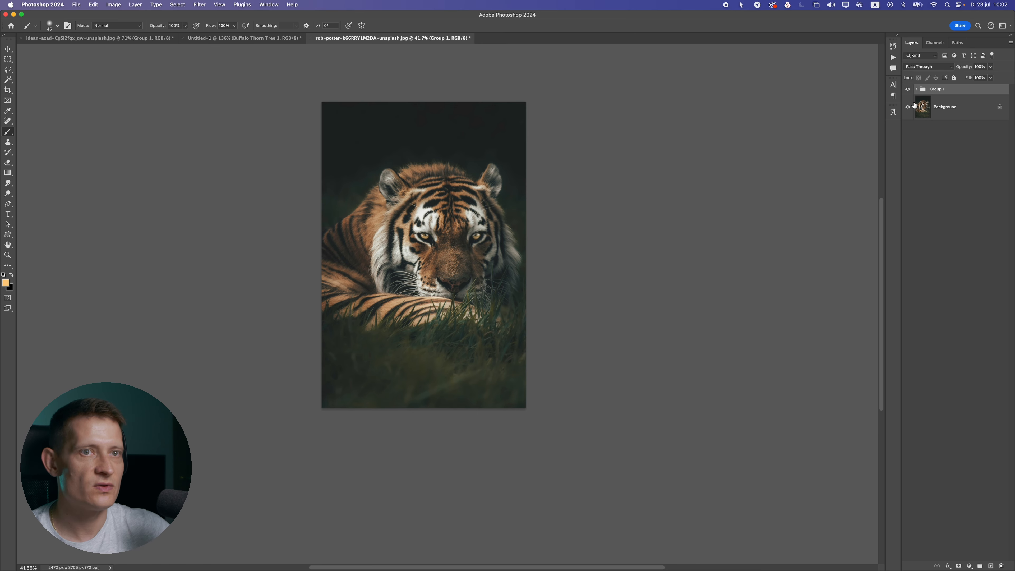
pyautogui.click(908, 89)
pyautogui.scroll(3, 458, 249)
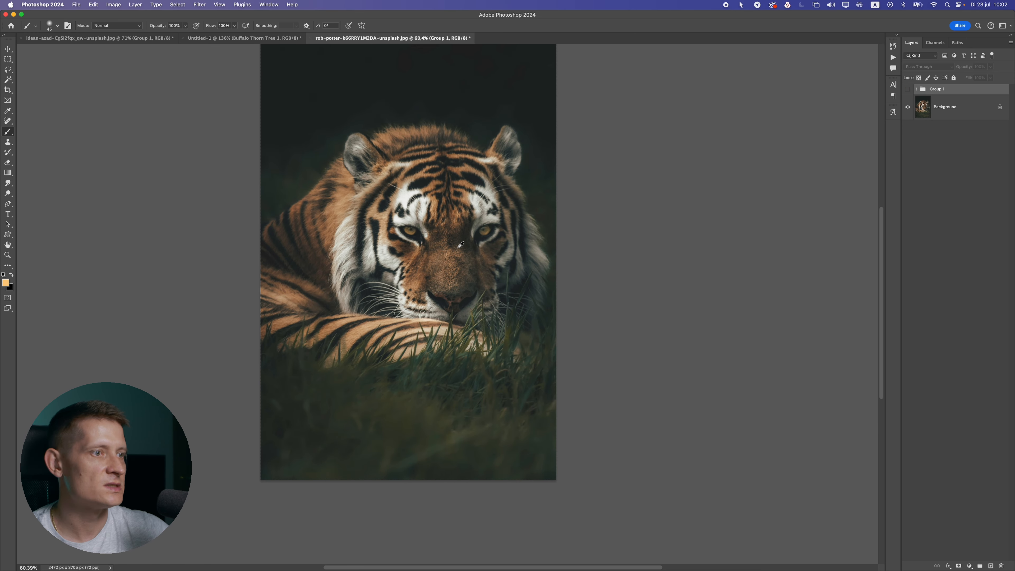
pyautogui.click(906, 90)
pyautogui.scroll(-5, 407, 248)
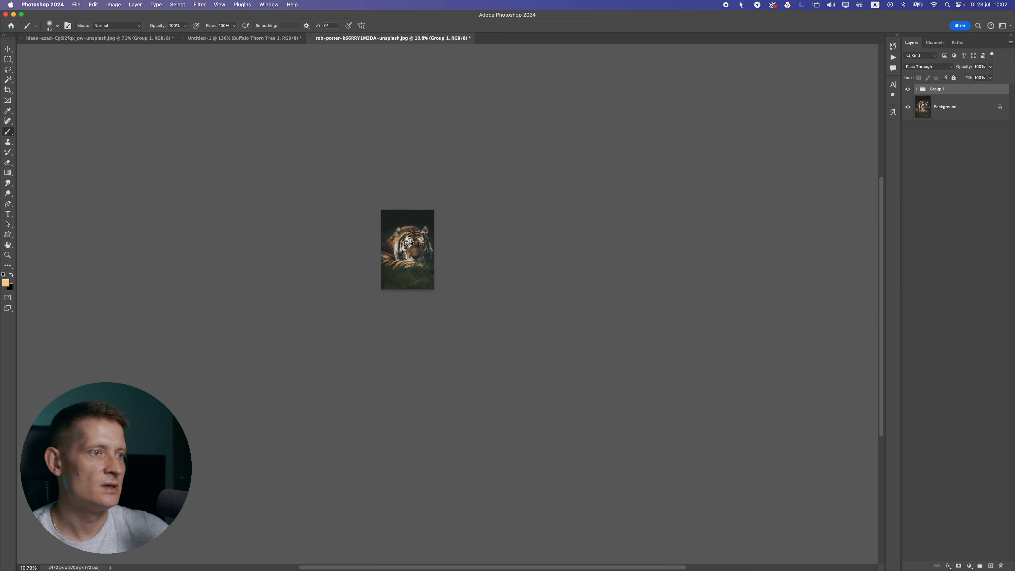
# - Examine the tiger's eyes close up and in the whole picture, comparing them with Layer 1's reflections hidden and shown in the expanded group
pyautogui.scroll(6, 407, 248)
pyautogui.scroll(10, 539, 308)
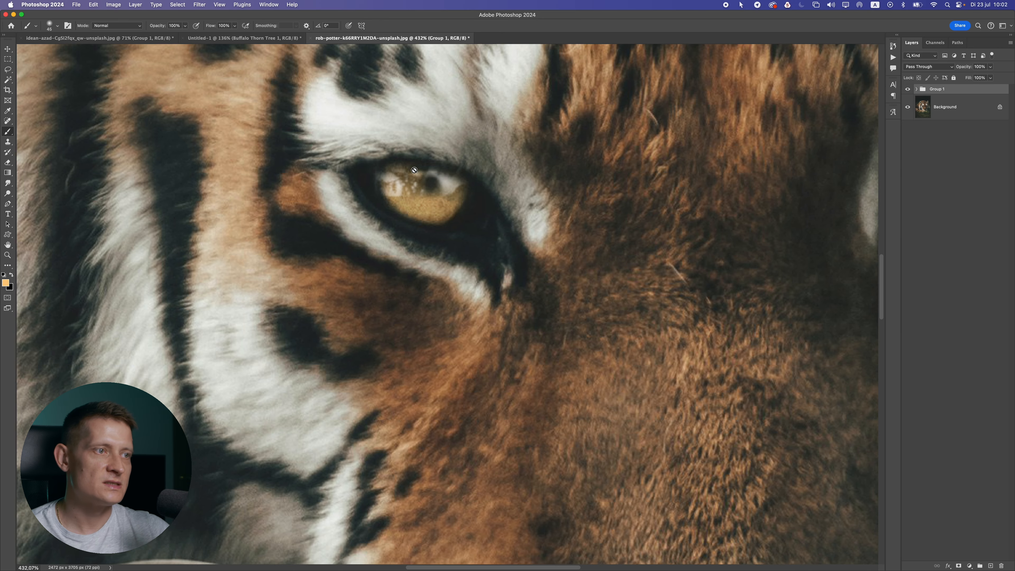
pyautogui.scroll(-10, 456, 200)
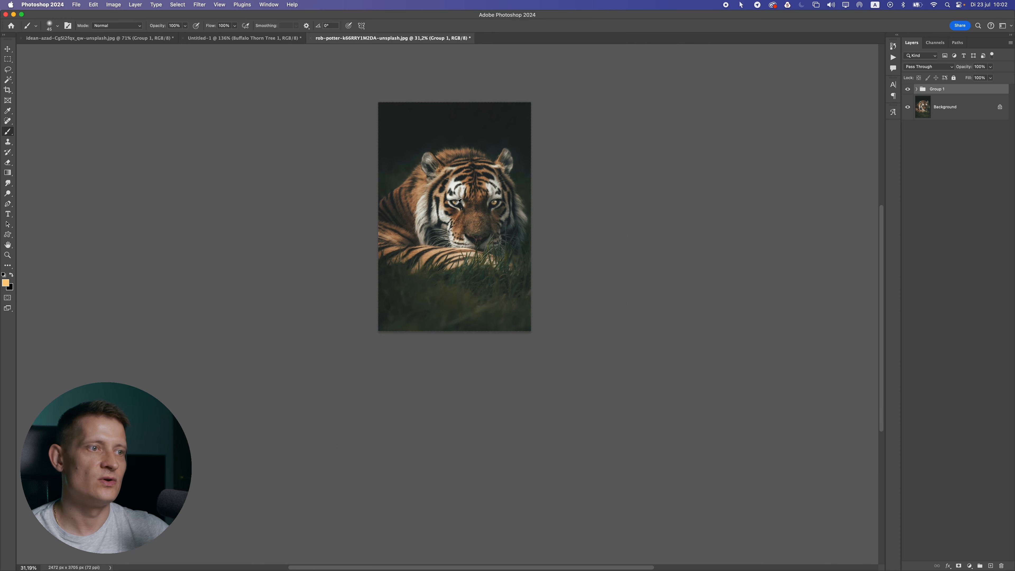
pyautogui.scroll(3, 466, 212)
pyautogui.scroll(3, 502, 235)
pyautogui.scroll(6, 455, 235)
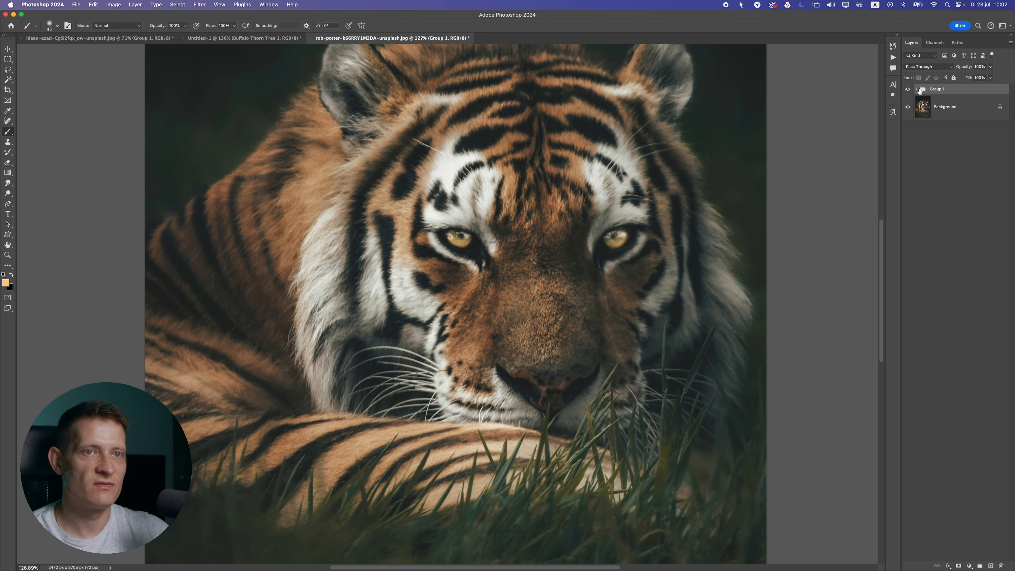
pyautogui.click(917, 89)
pyautogui.scroll(-10, 551, 283)
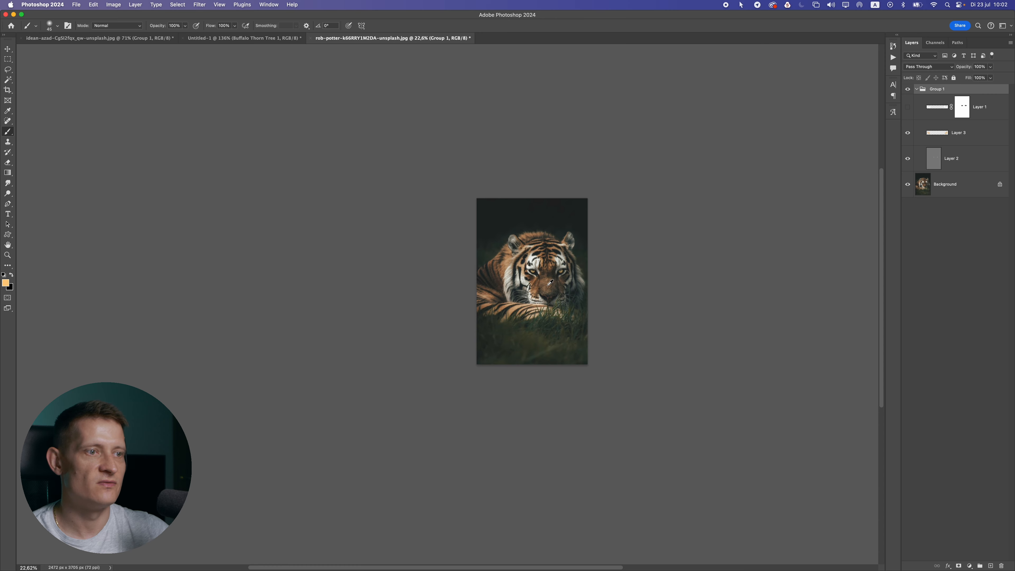
pyautogui.scroll(6, 550, 283)
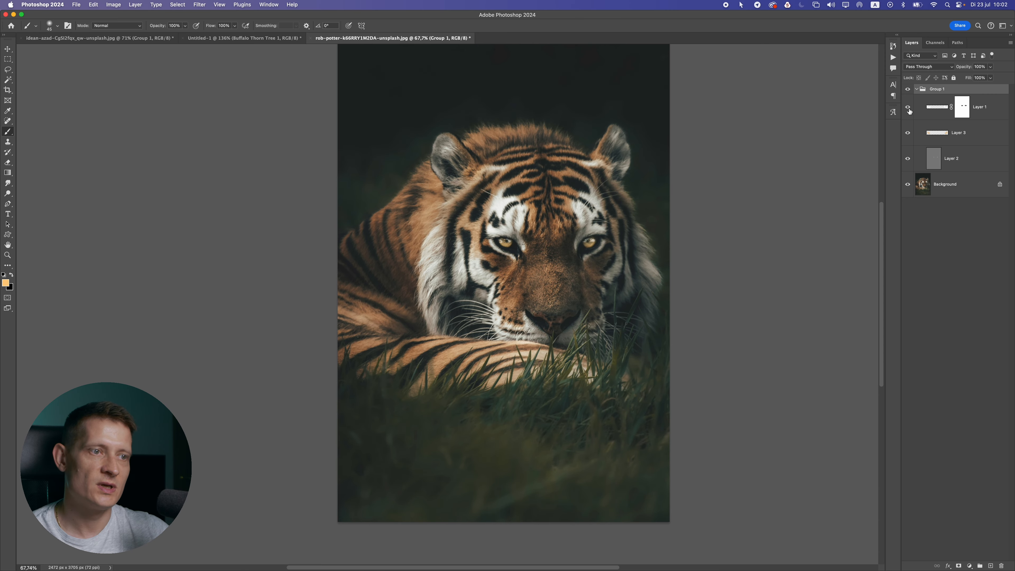
pyautogui.scroll(1, 576, 201)
pyautogui.scroll(-1, 576, 201)
pyautogui.scroll(1, 576, 201)
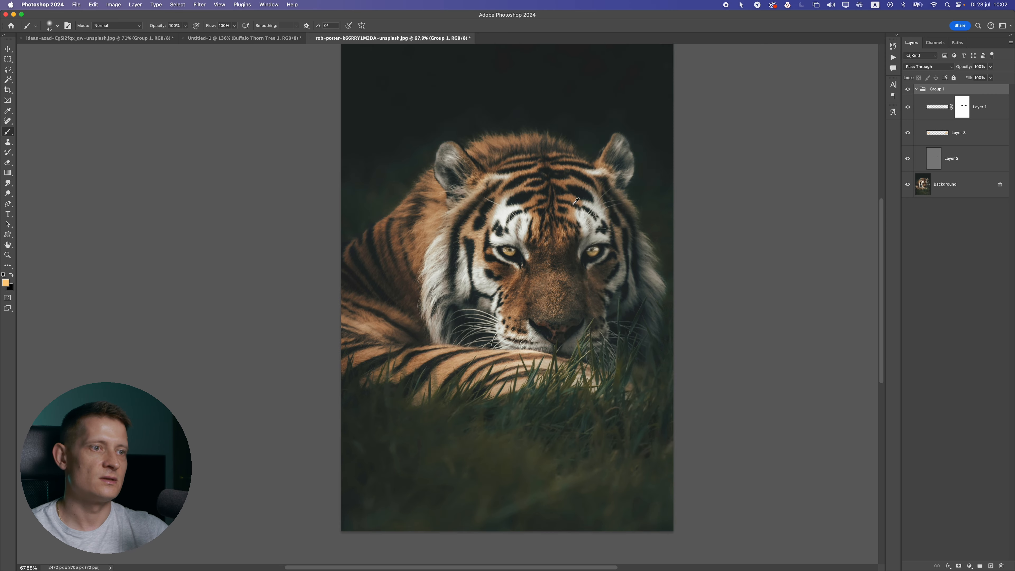